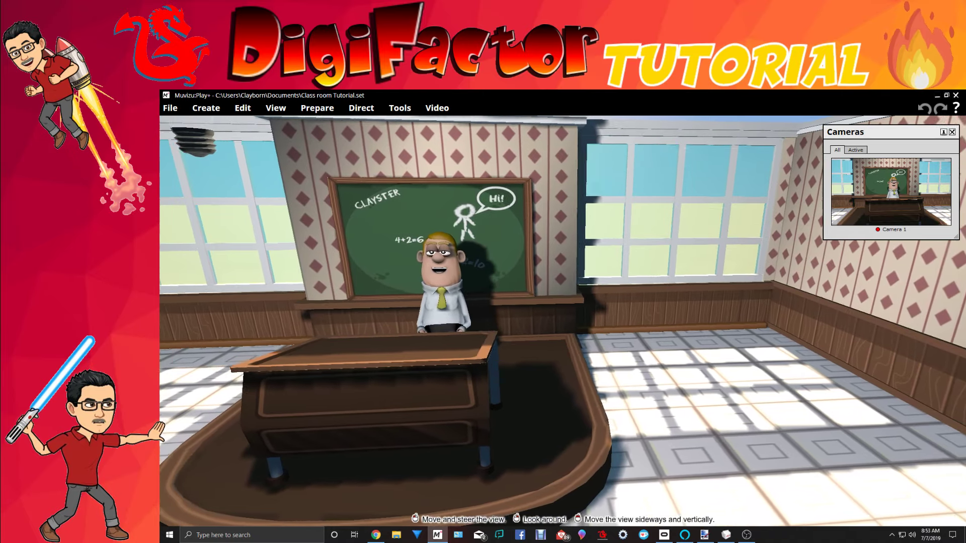
# Examine the classroom scene around the teacher's desk, blackboard and rows of student desks
pyautogui.moveTo(440, 302); pyautogui.dragTo(570, 301, button='middle')
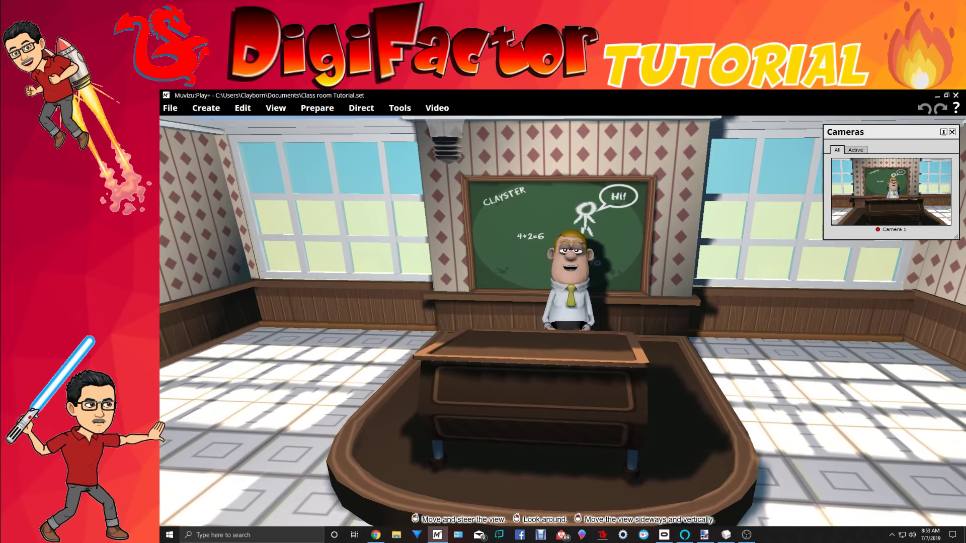
pyautogui.press('s')
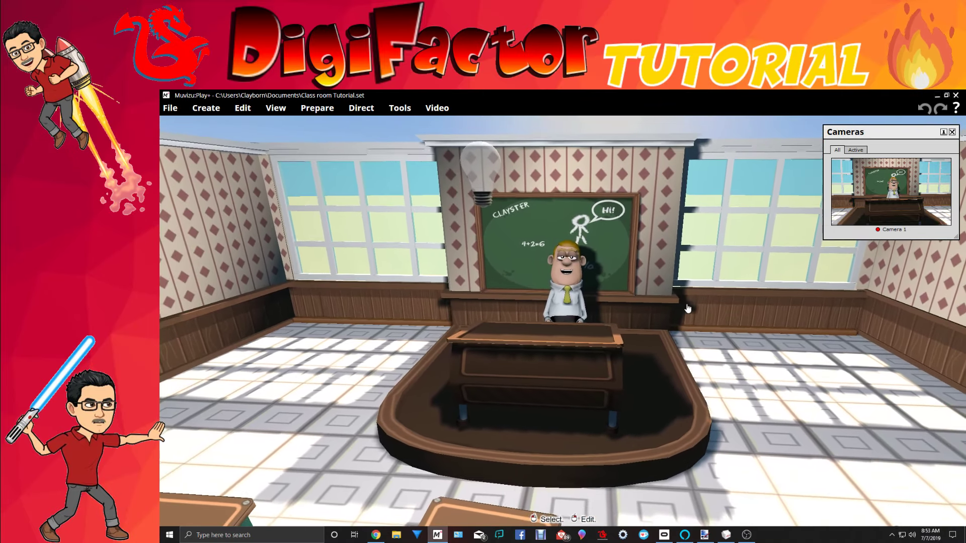
pyautogui.scroll(-3, 687, 308)
pyautogui.moveTo(688, 308)
pyautogui.mouseDown()
pyautogui.moveTo(688, 337)
pyautogui.moveTo(644, 316)
pyautogui.moveTo(681, 307)
pyautogui.mouseUp()
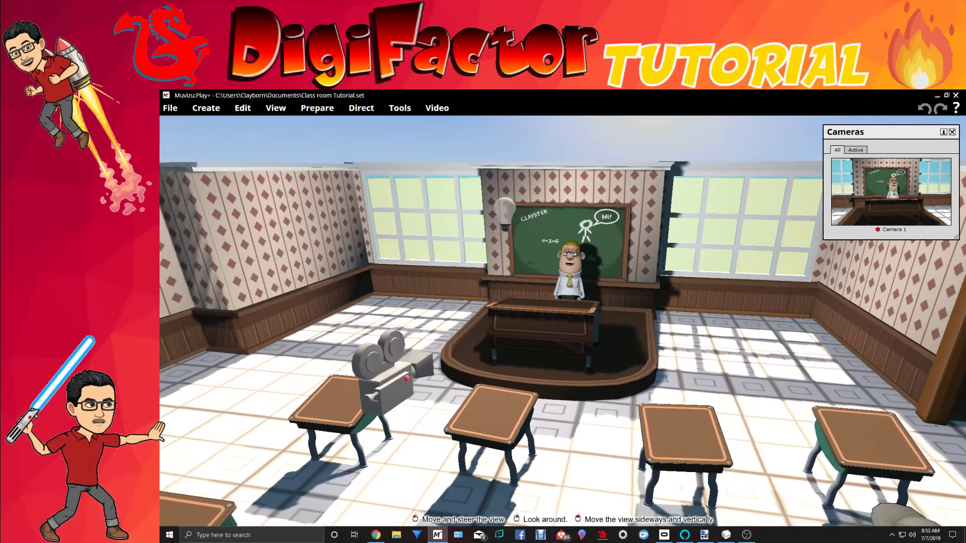
pyautogui.moveTo(562, 320); pyautogui.dragTo(654, 320, button='middle')
pyautogui.moveTo(654, 321); pyautogui.dragTo(490, 332)
pyautogui.moveTo(491, 332); pyautogui.dragTo(698, 323, button='middle')
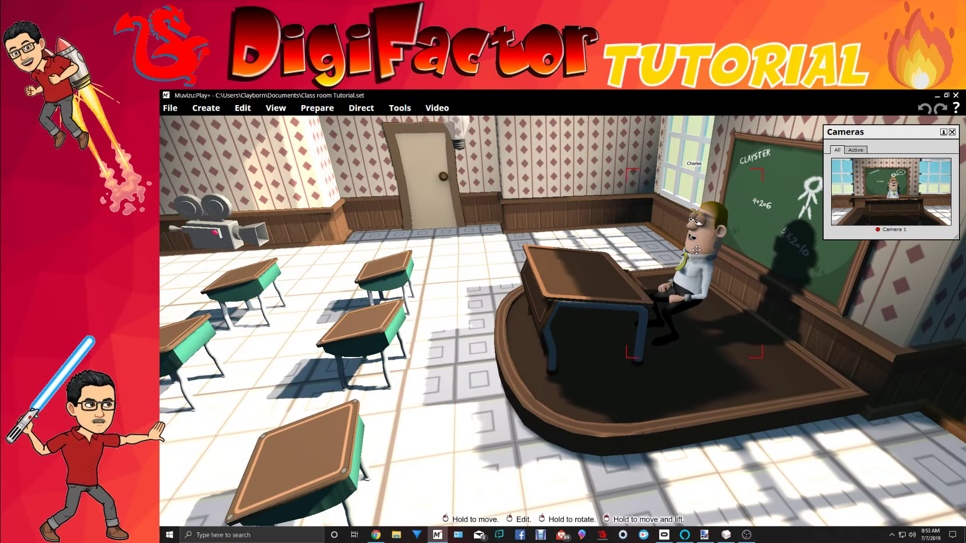
# Shift the seated teacher sideways behind his desk, towards the door side of the classroom
pyautogui.moveTo(741, 338); pyautogui.dragTo(611, 299)
pyautogui.moveTo(612, 300); pyautogui.dragTo(541, 299, button='middle')
pyautogui.moveTo(541, 300); pyautogui.dragTo(850, 269, button='right')
# Examine the seated characters and the student desks from several angles around the classroom
pyautogui.moveTo(611, 299); pyautogui.dragTo(659, 302, button='middle')
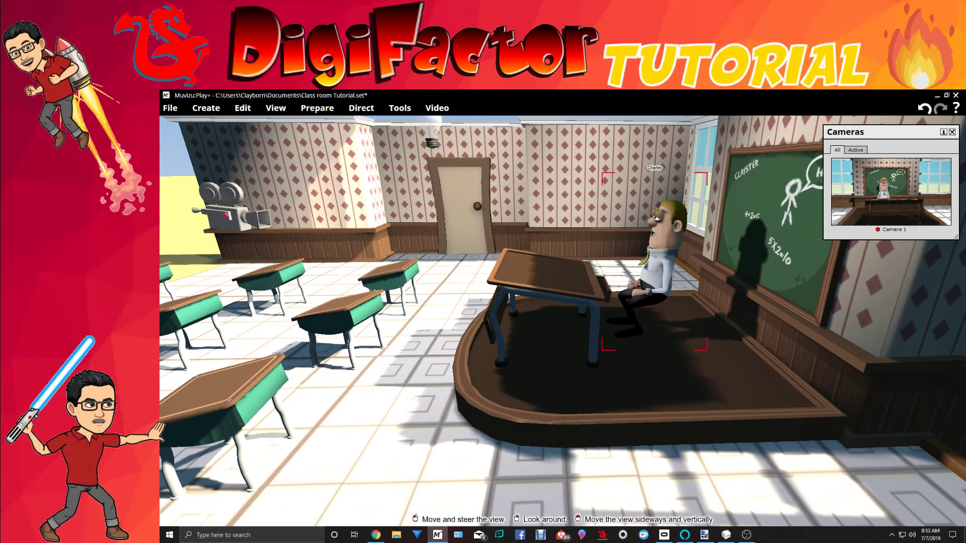
pyautogui.moveTo(659, 302); pyautogui.dragTo(553, 299, button='right')
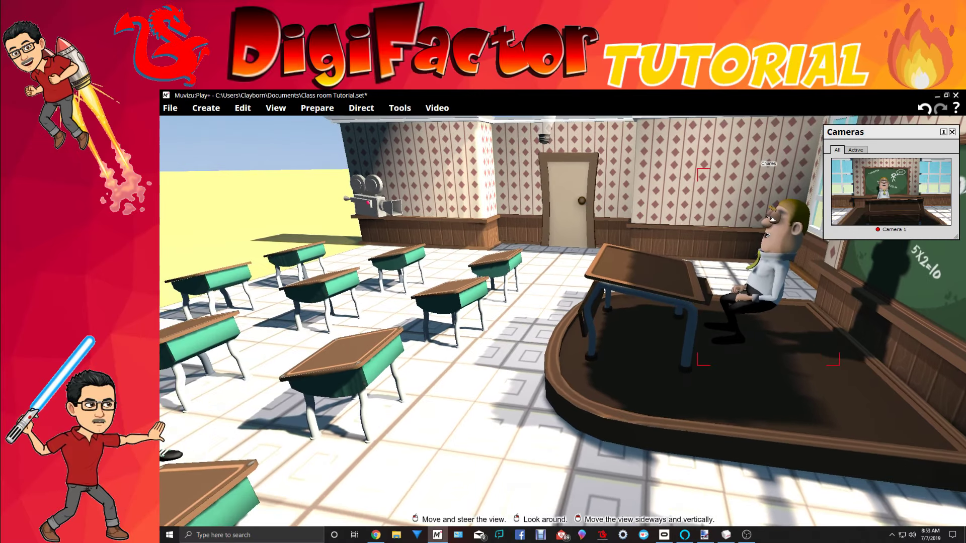
pyautogui.moveTo(553, 300); pyautogui.dragTo(623, 294, button='middle')
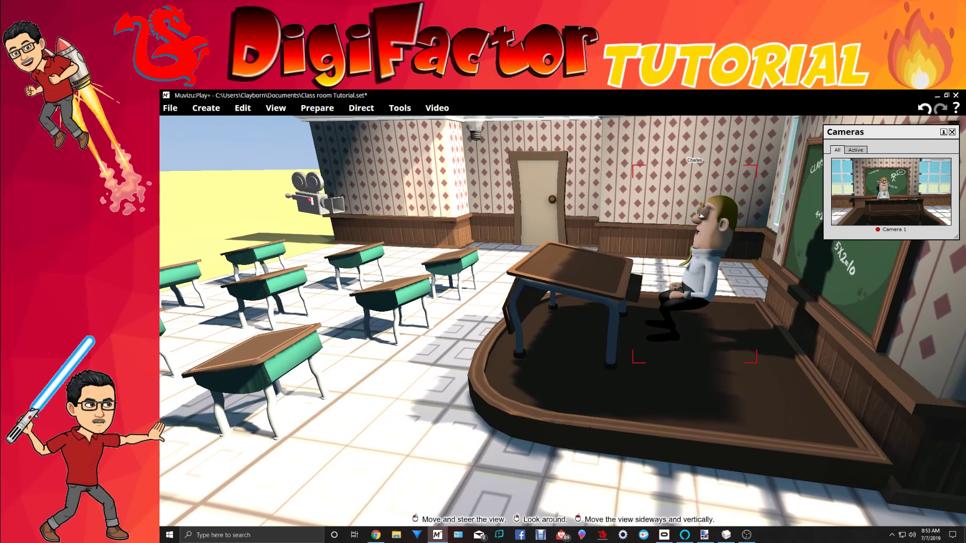
pyautogui.moveTo(624, 294); pyautogui.dragTo(666, 289, button='right')
pyautogui.moveTo(667, 290); pyautogui.dragTo(551, 267, button='middle')
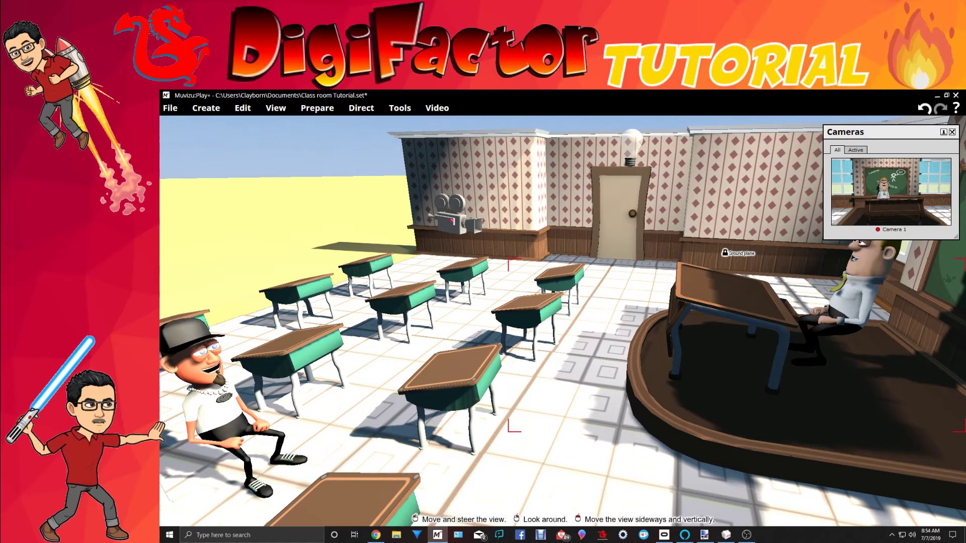
pyautogui.moveTo(551, 267); pyautogui.dragTo(548, 250, button='right')
pyautogui.moveTo(548, 250); pyautogui.dragTo(591, 252, button='middle')
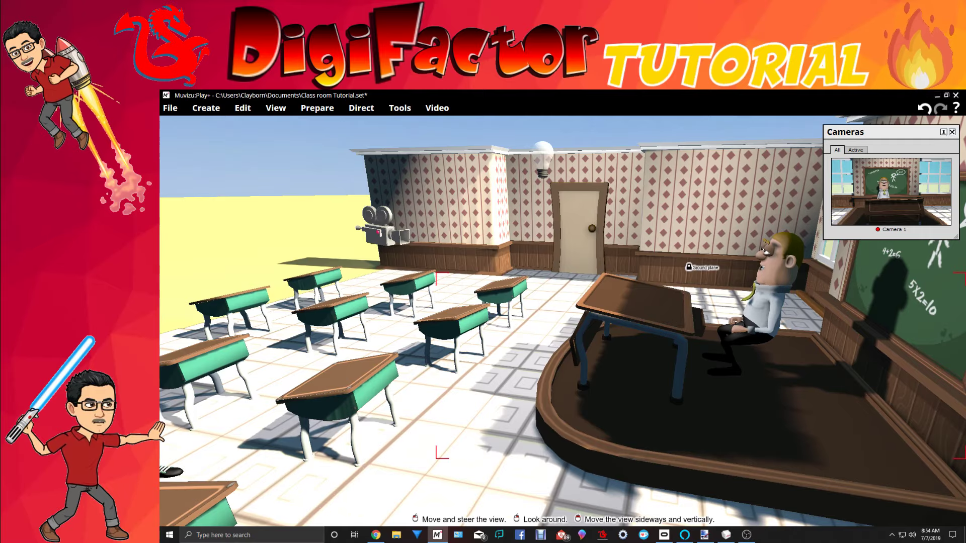
pyautogui.moveTo(591, 252); pyautogui.dragTo(579, 252, button='middle')
pyautogui.moveTo(579, 252); pyautogui.dragTo(659, 261, button='right')
pyautogui.moveTo(659, 261); pyautogui.dragTo(528, 254, button='middle')
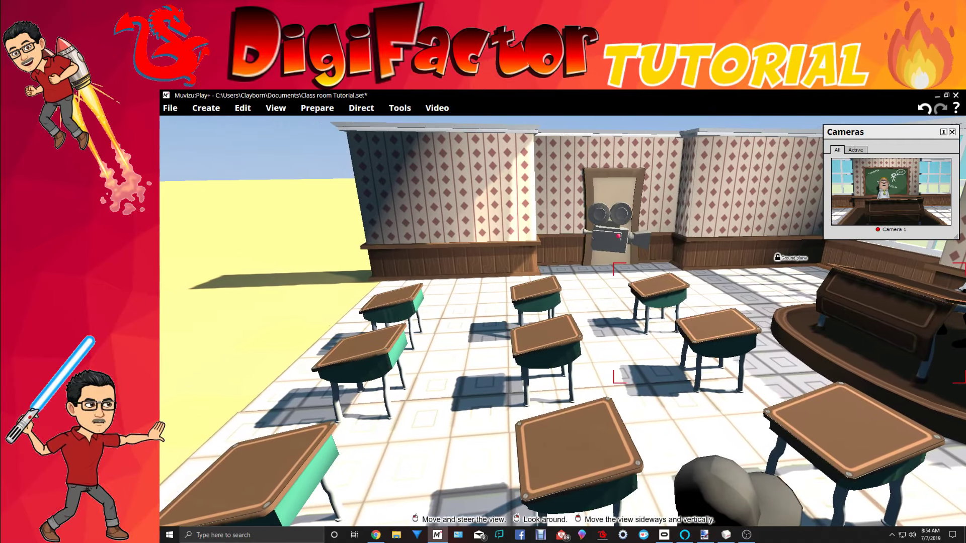
pyautogui.press('Right')
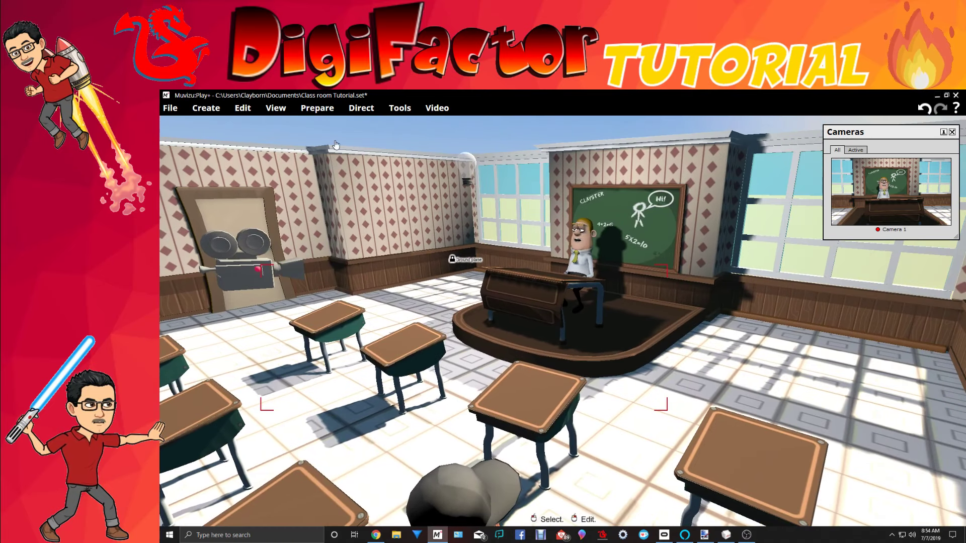
# Switch to paint.net and draw a black rectangle outline about 142 × 92 px left of the canvas centre
pyautogui.click(937, 98)
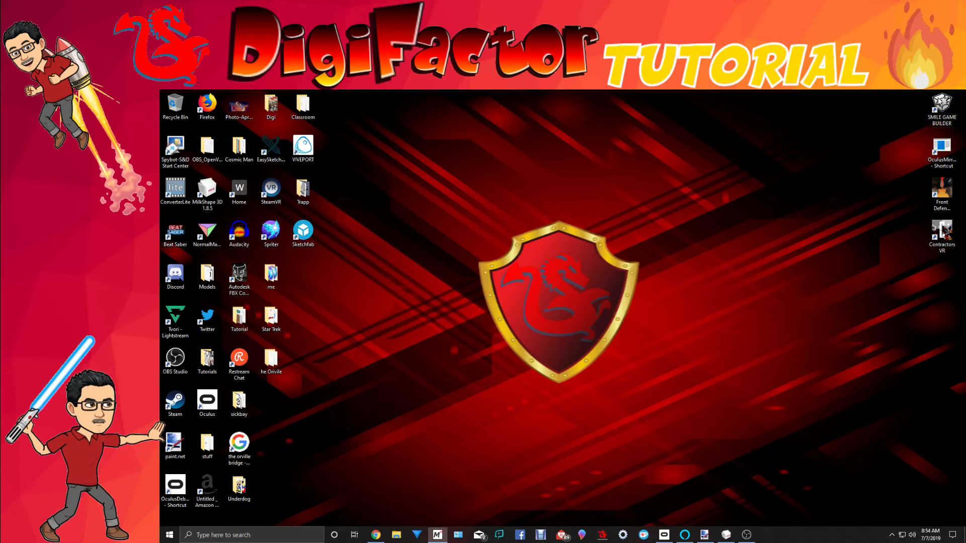
pyautogui.click(705, 536)
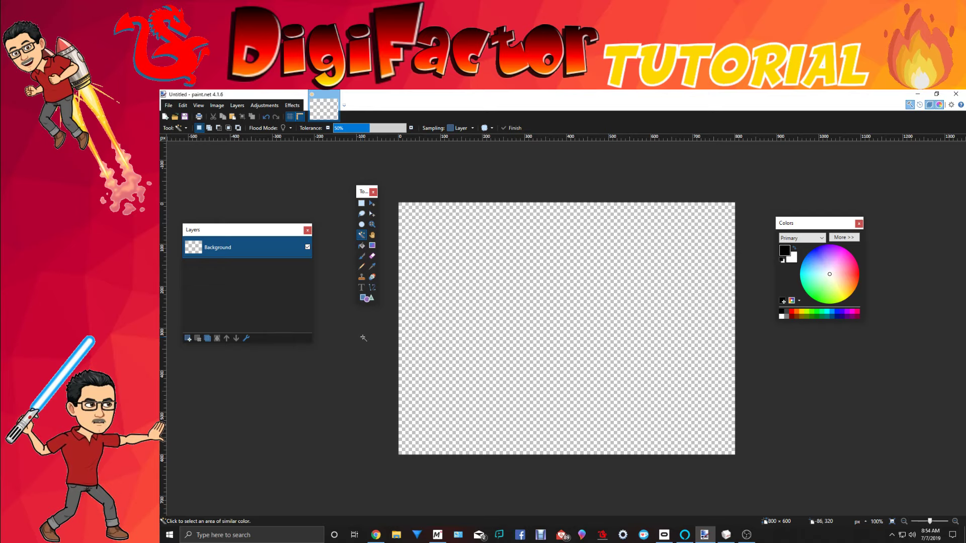
pyautogui.click(366, 299)
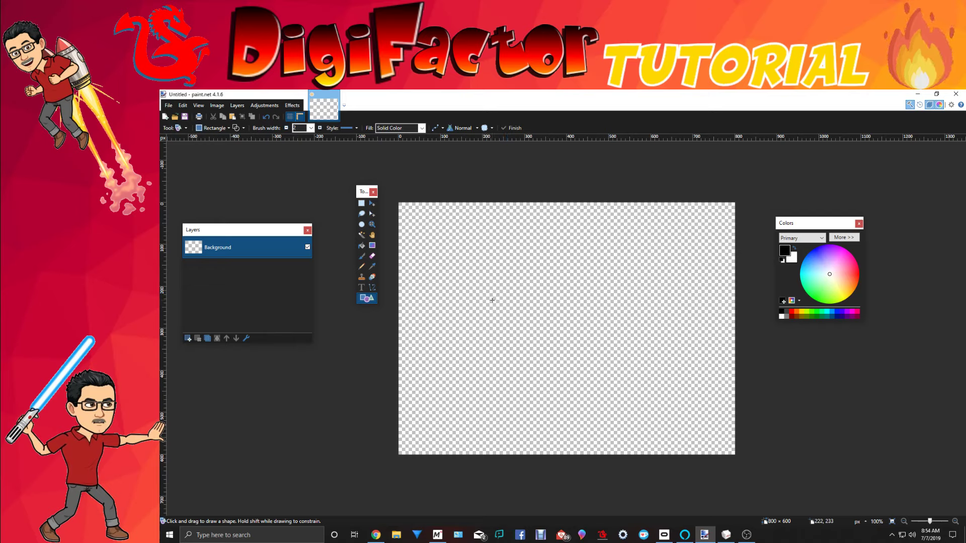
pyautogui.moveTo(492, 300); pyautogui.dragTo(552, 339)
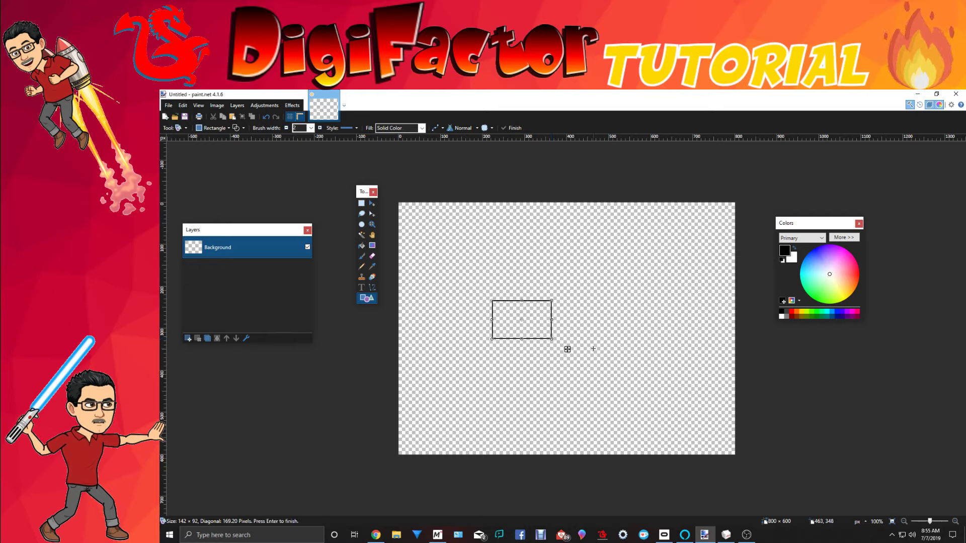
pyautogui.press('Return')
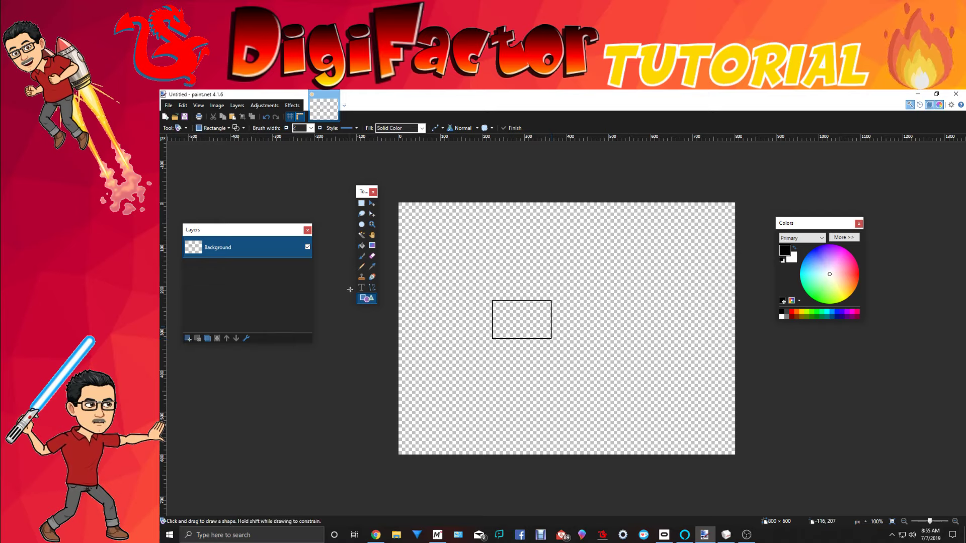
# Draw an ellipse outline about 143 × 120 px overlapping the upper part of the rectangle, matching its width
pyautogui.click(218, 130)
pyautogui.click(230, 147)
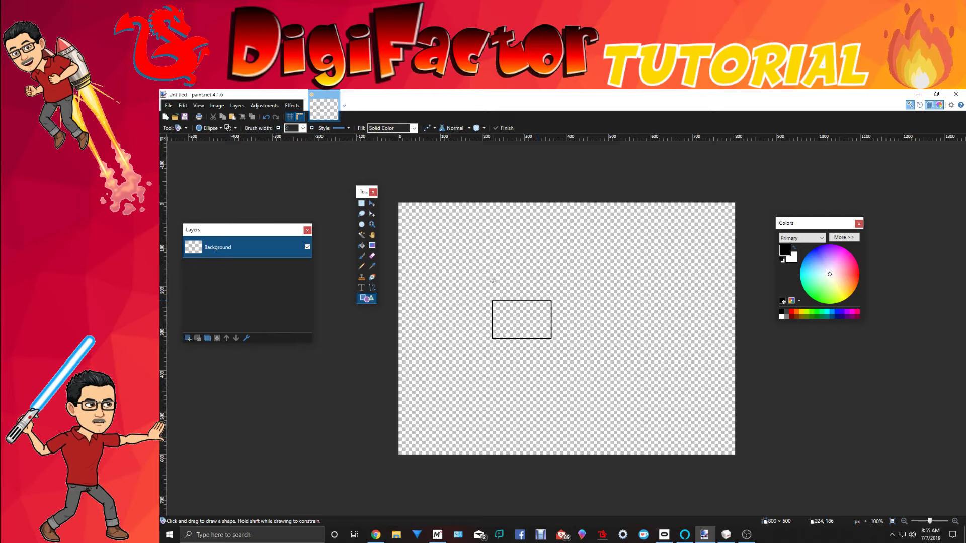
pyautogui.moveTo(492, 281); pyautogui.dragTo(551, 332)
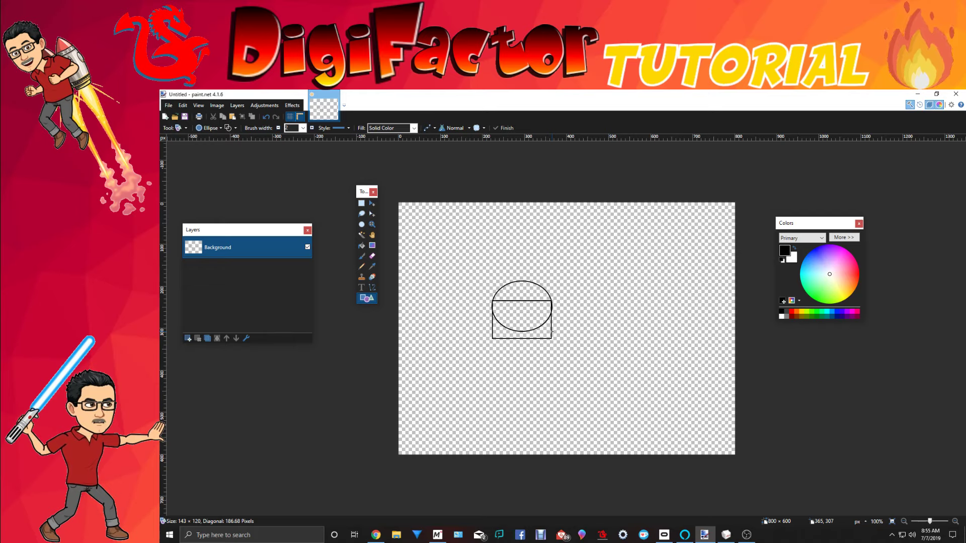
pyautogui.moveTo(551, 331); pyautogui.dragTo(552, 332)
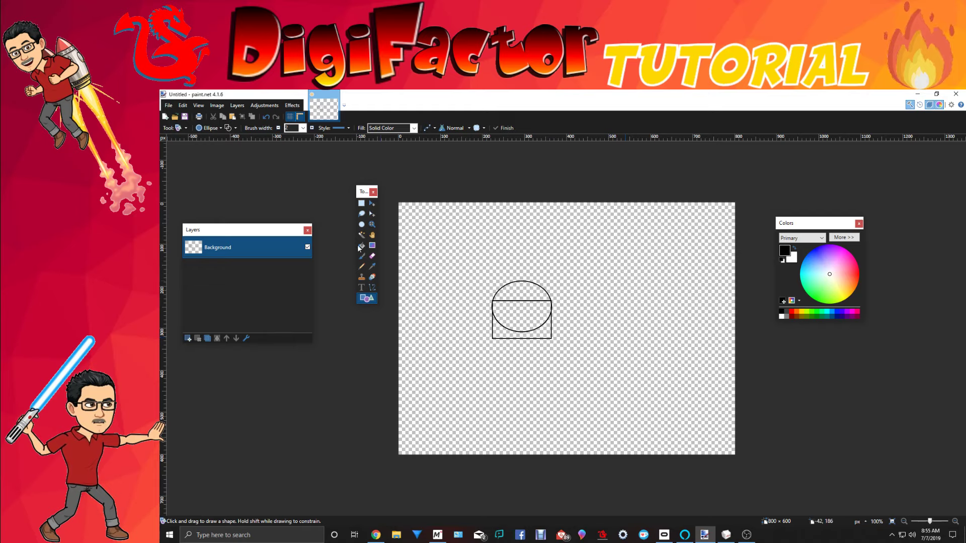
# Cut away the rectangle's top line and the ellipse's lower arc to leave a single arched outline
pyautogui.click(363, 204)
pyautogui.moveTo(493, 300); pyautogui.dragTo(550, 308)
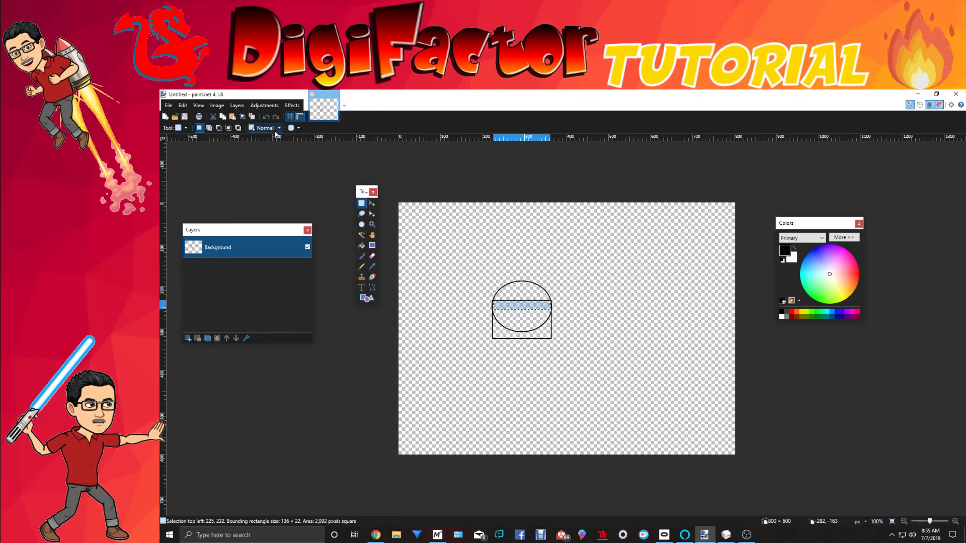
pyautogui.click(214, 117)
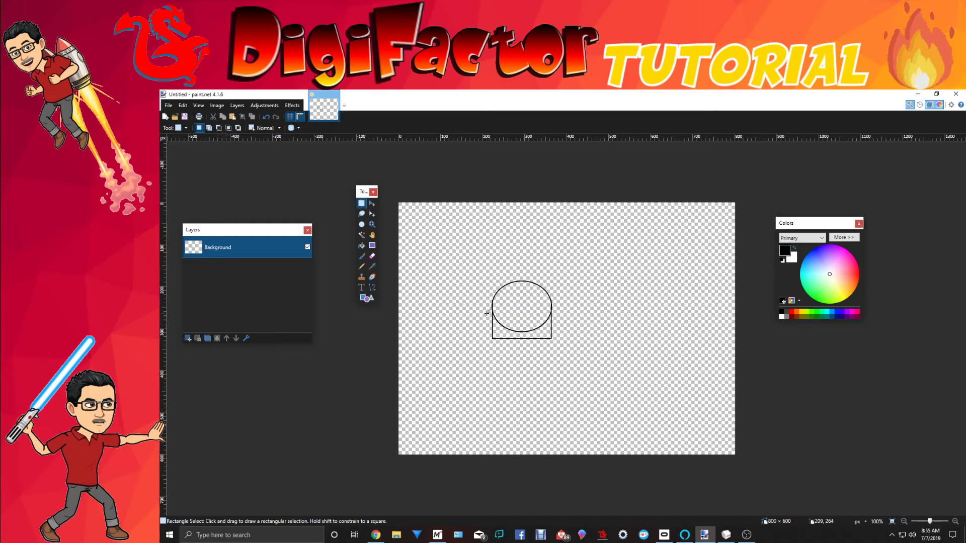
pyautogui.moveTo(493, 310); pyautogui.dragTo(550, 333)
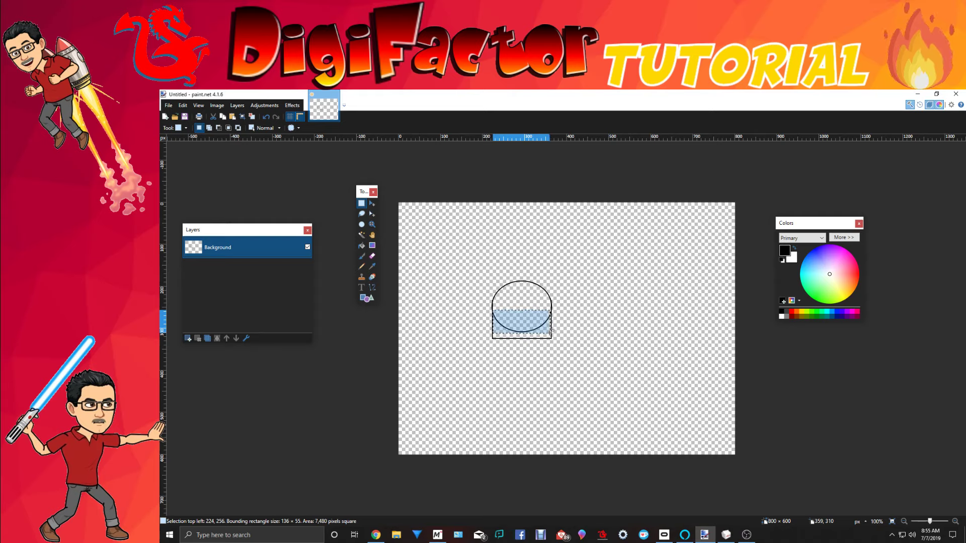
pyautogui.click(214, 116)
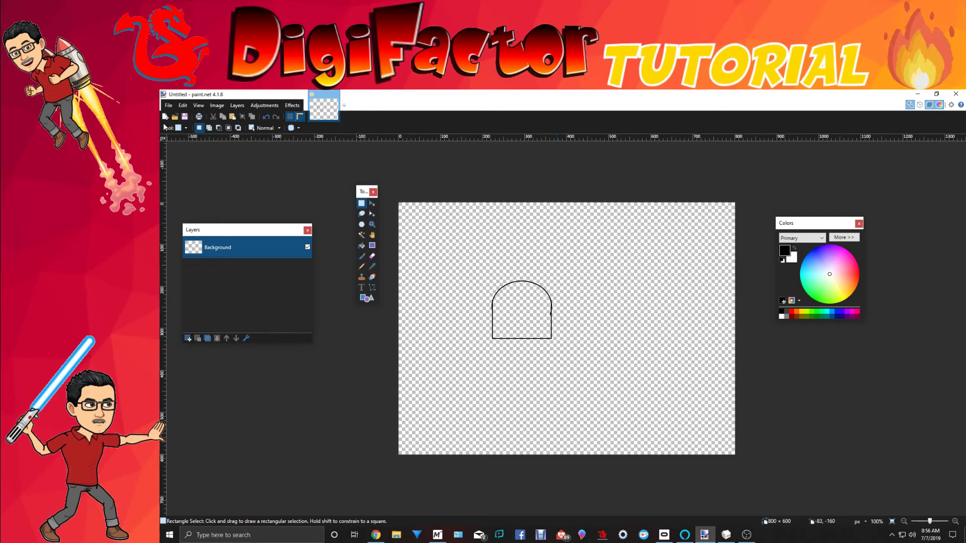
# Draw a rounded rectangle outline about 150 × 112 px just below the arched shape
pyautogui.click(367, 298)
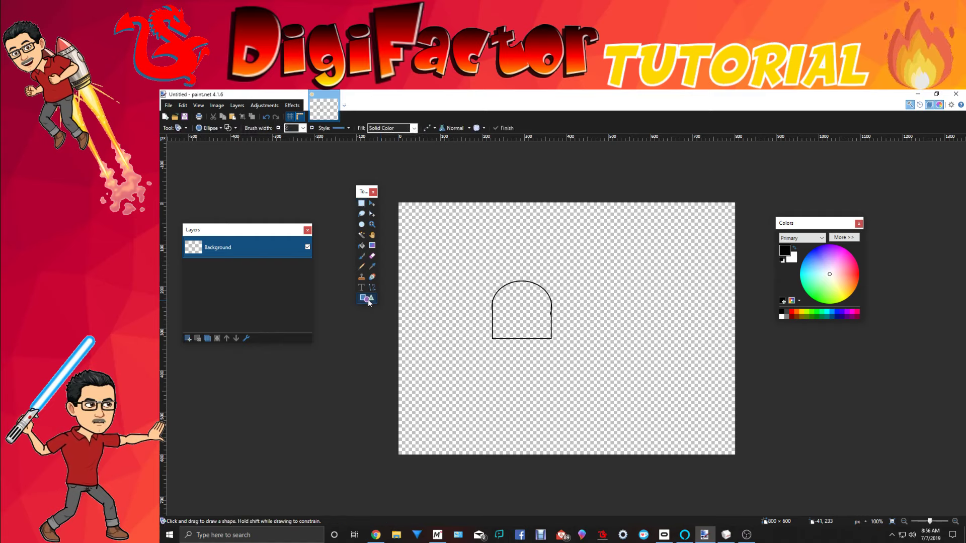
pyautogui.click(211, 129)
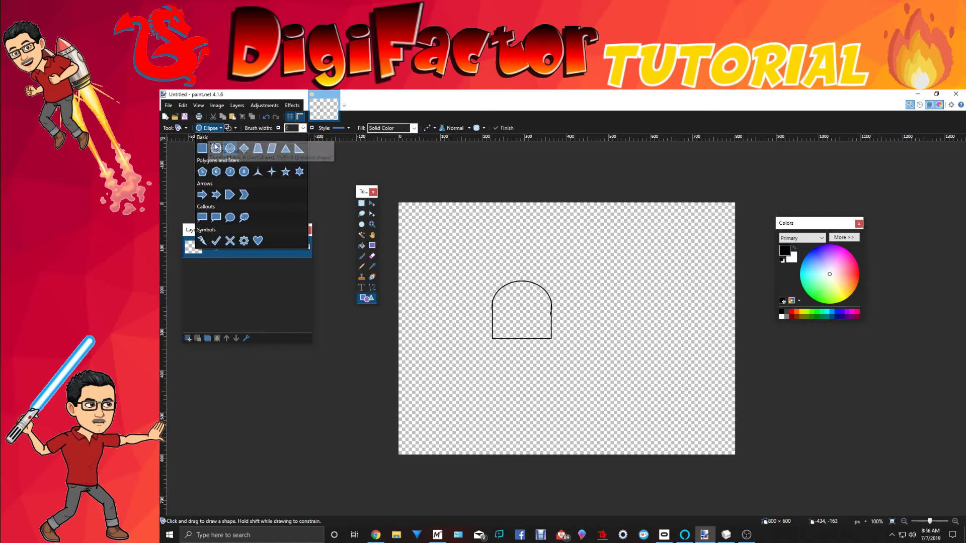
pyautogui.click(216, 150)
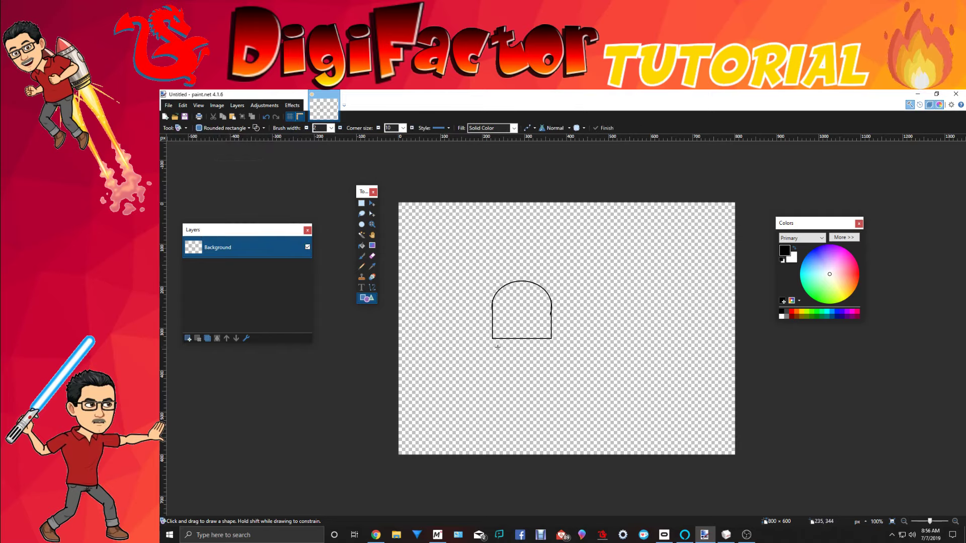
pyautogui.moveTo(490, 347); pyautogui.dragTo(554, 395)
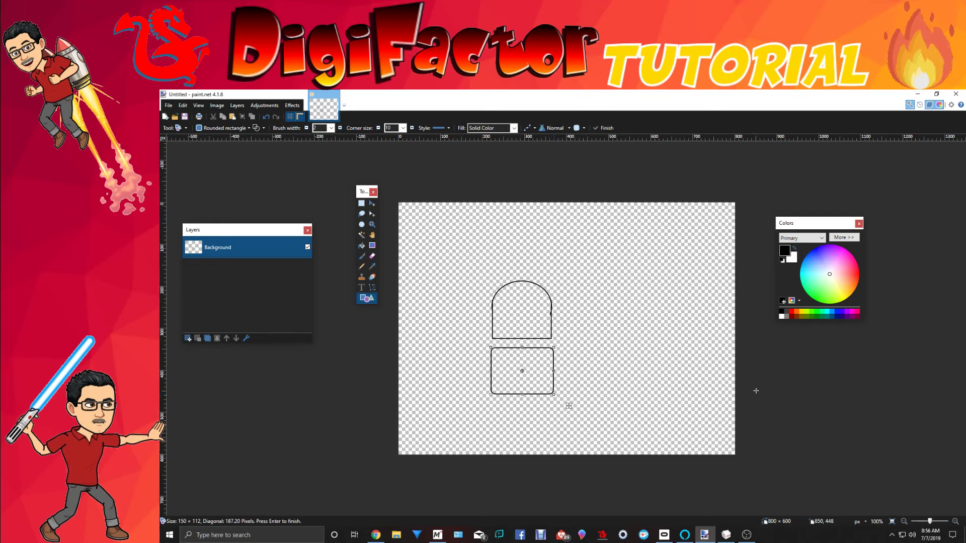
pyautogui.press('Return')
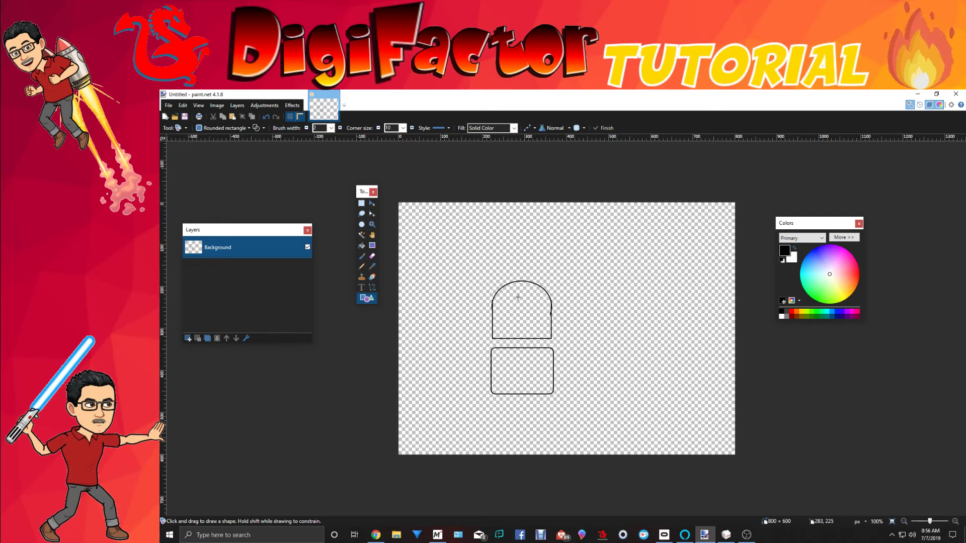
# Fill the arched shape and the rounded rectangle with muted brown, hex 7C5942
pyautogui.click(796, 317)
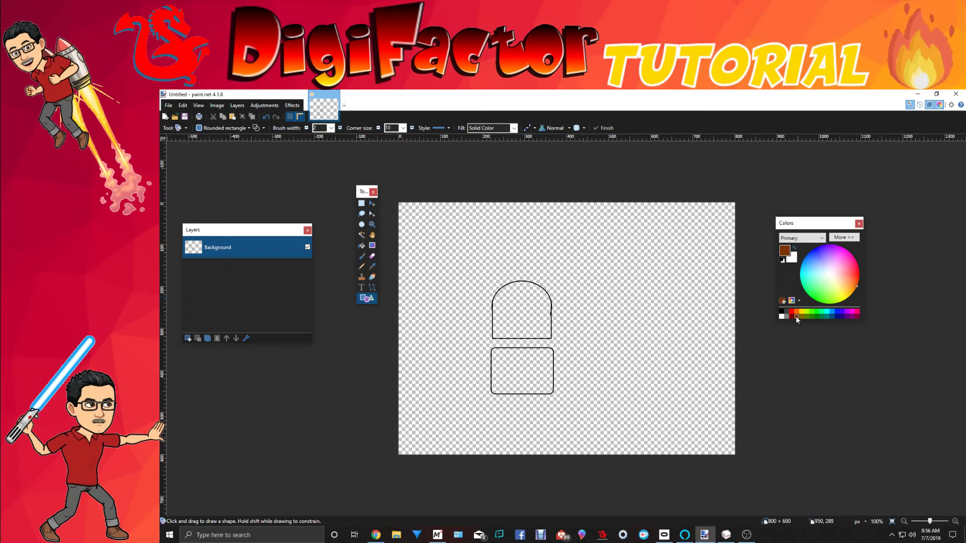
pyautogui.click(844, 236)
pyautogui.click(893, 303)
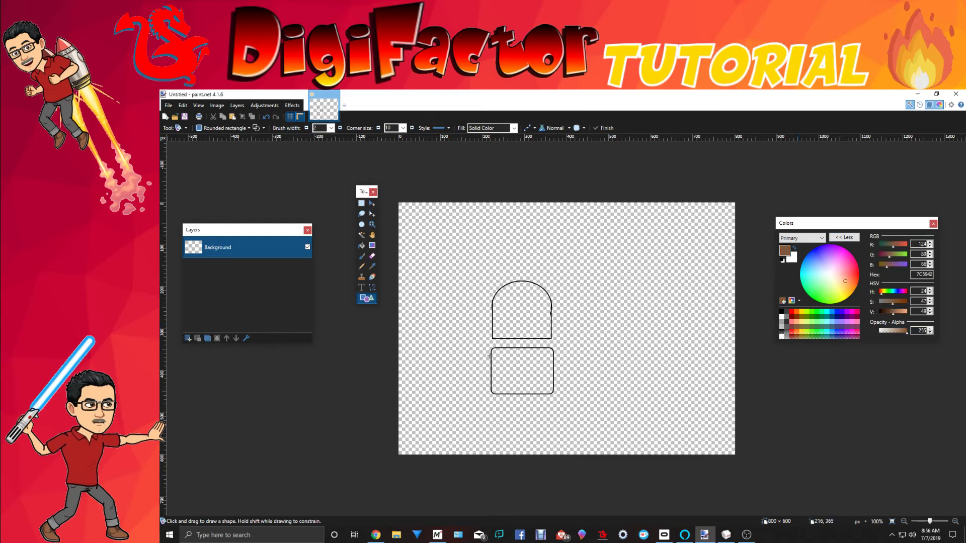
pyautogui.click(362, 246)
pyautogui.click(513, 319)
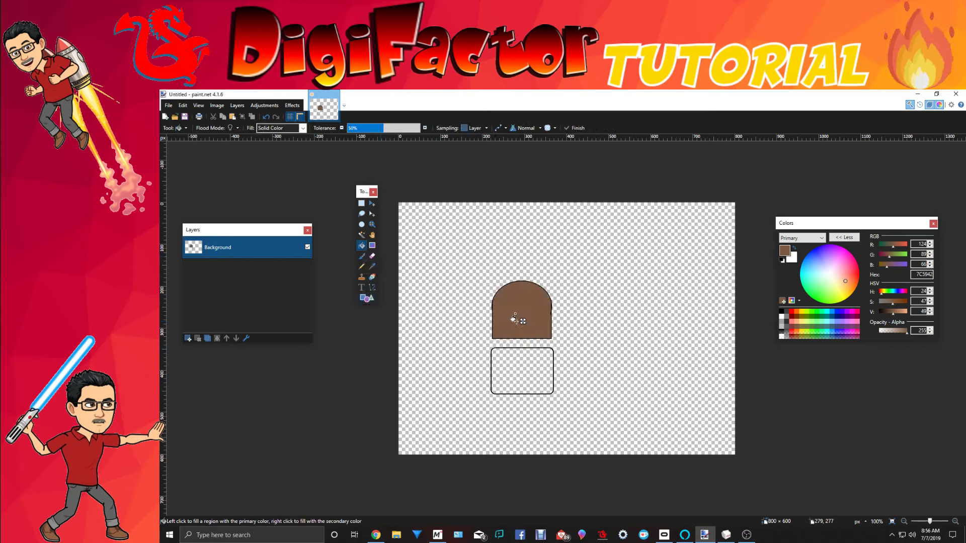
pyautogui.click(525, 368)
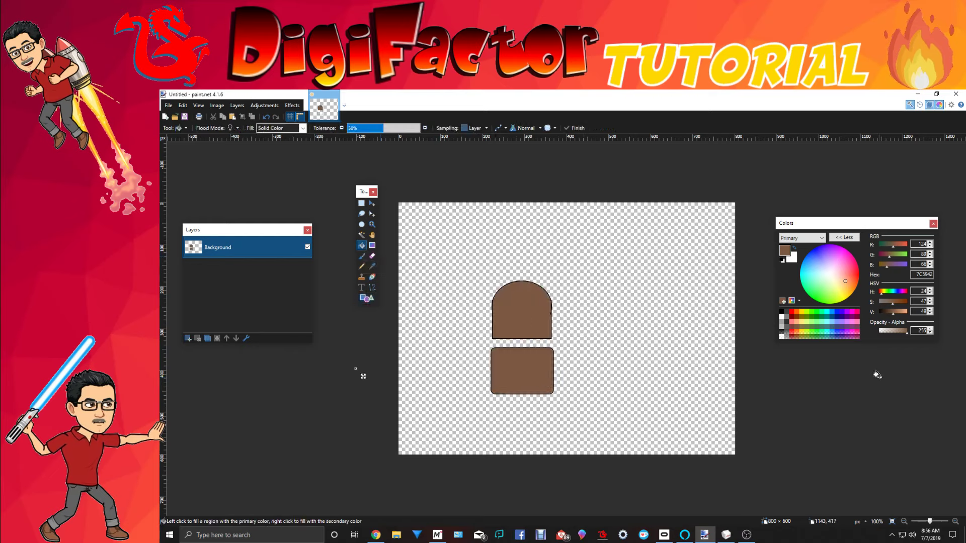
# Draw a lighter brown curve, hex C48C68 and 6 px wide, just inside the top of the arched shape
pyautogui.moveTo(894, 315); pyautogui.dragTo(900, 318)
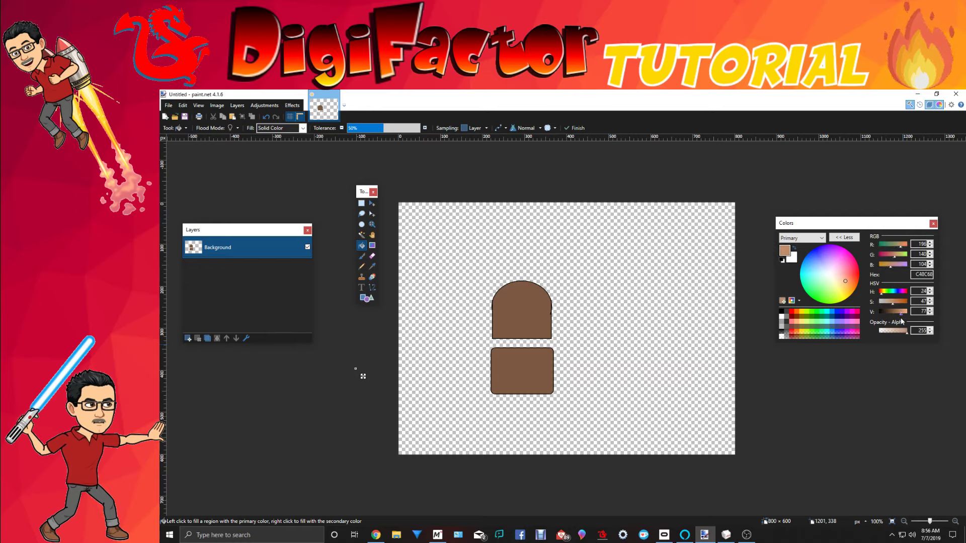
pyautogui.click(376, 293)
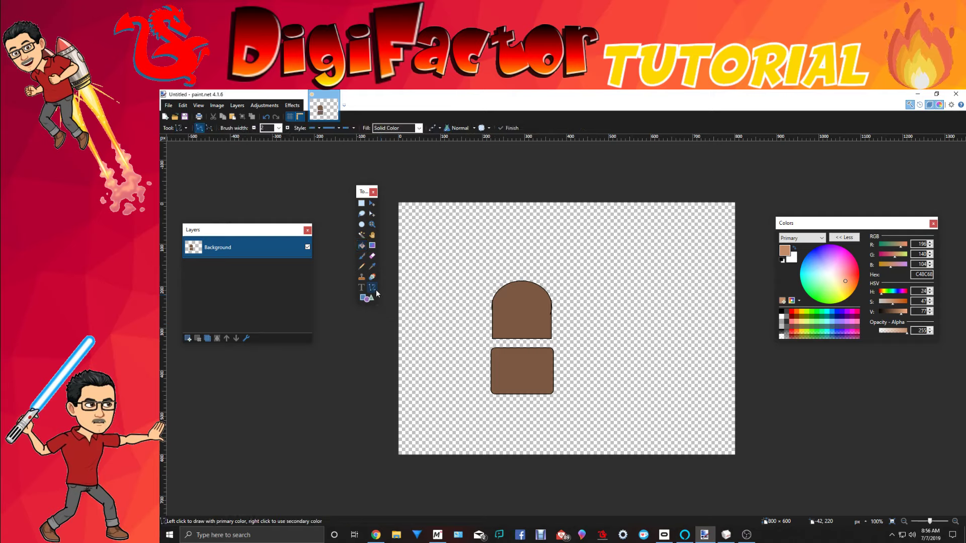
pyautogui.click(279, 128)
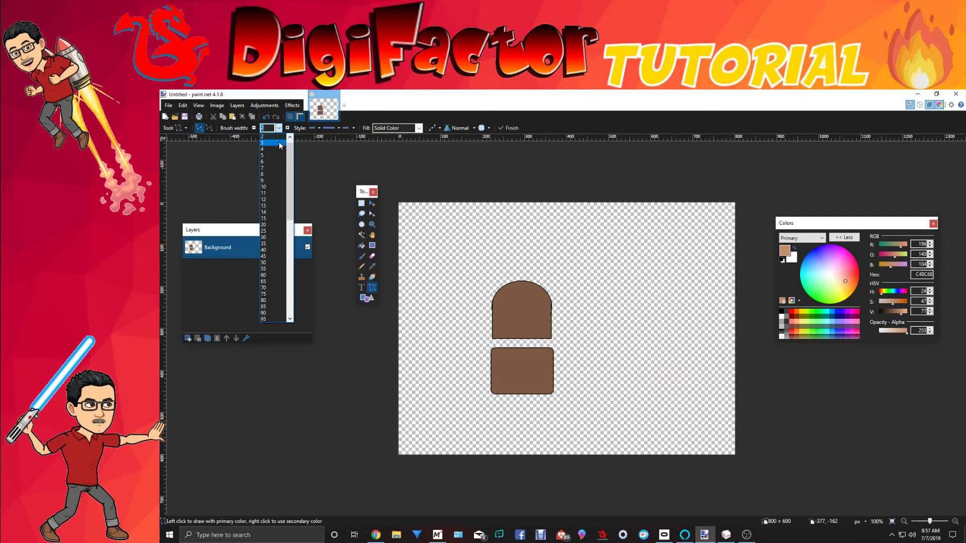
pyautogui.click(264, 161)
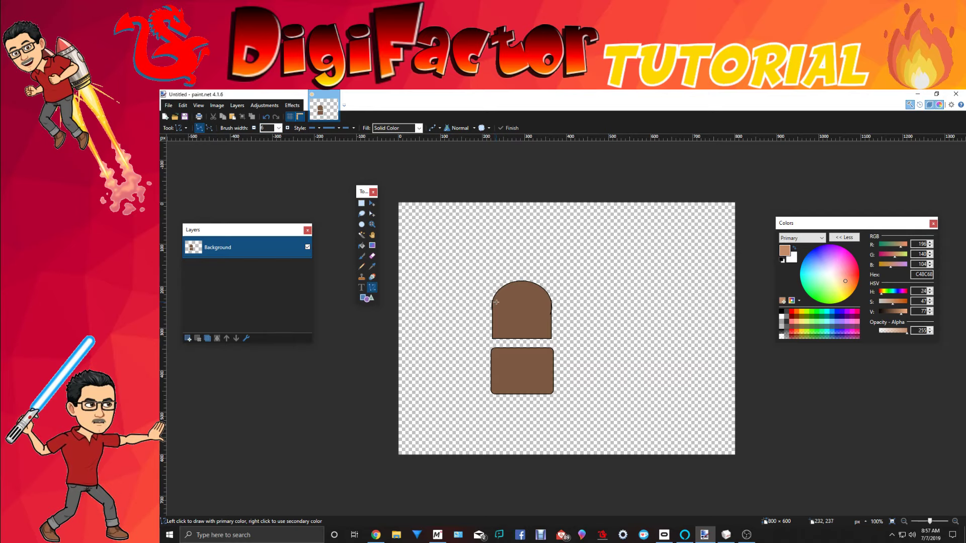
pyautogui.moveTo(496, 302)
pyautogui.mouseDown()
pyautogui.moveTo(548, 302)
pyautogui.moveTo(513, 292)
pyautogui.moveTo(537, 291)
pyautogui.moveTo(510, 292)
pyautogui.mouseUp()
# Try to extend the highlight down both sides of the arched shape with straight lines about 73 and 77 px long
pyautogui.moveTo(497, 301); pyautogui.dragTo(498, 353)
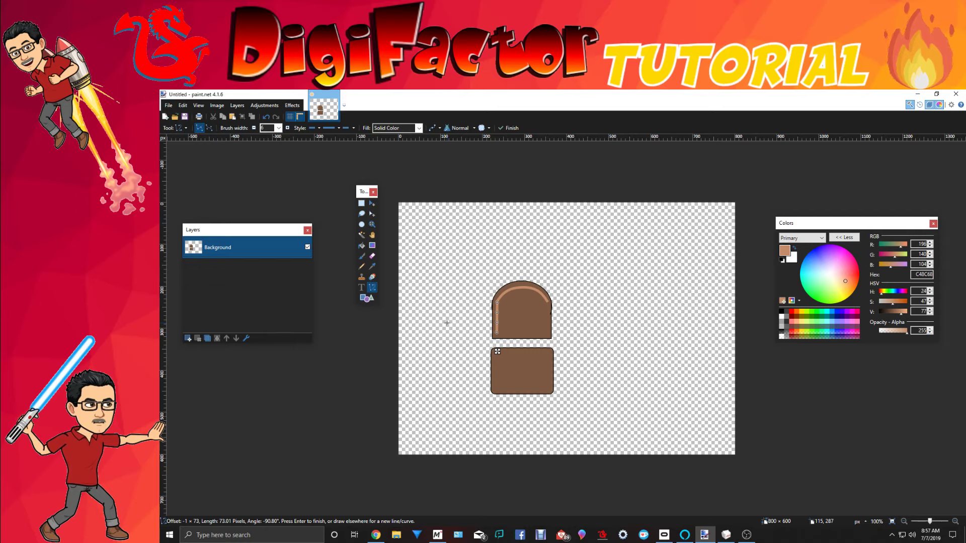
pyautogui.press('Return')
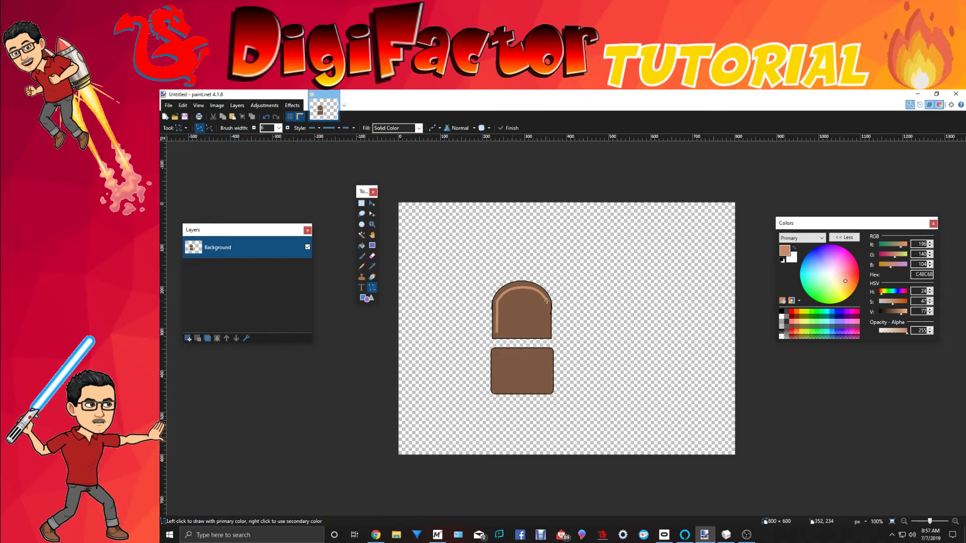
pyautogui.moveTo(546, 301); pyautogui.dragTo(546, 333)
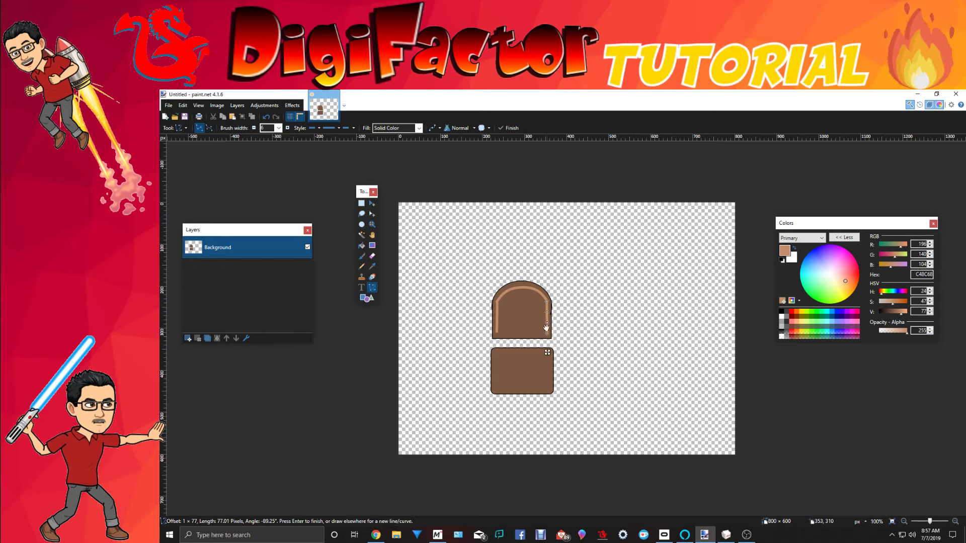
pyautogui.click(267, 118)
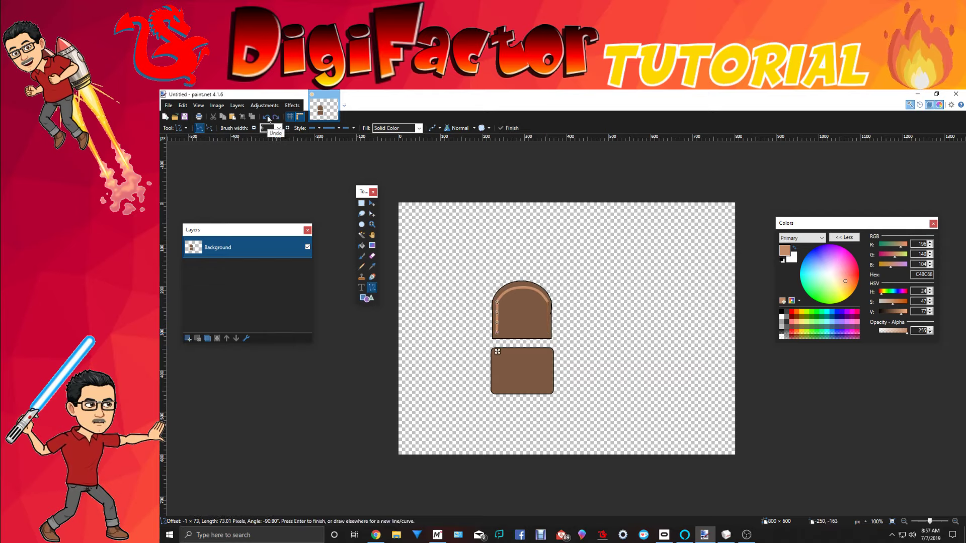
# Draw a lighter brown rectangle outline inside the arched shape, joining the ends of the curved highlight
pyautogui.click(366, 298)
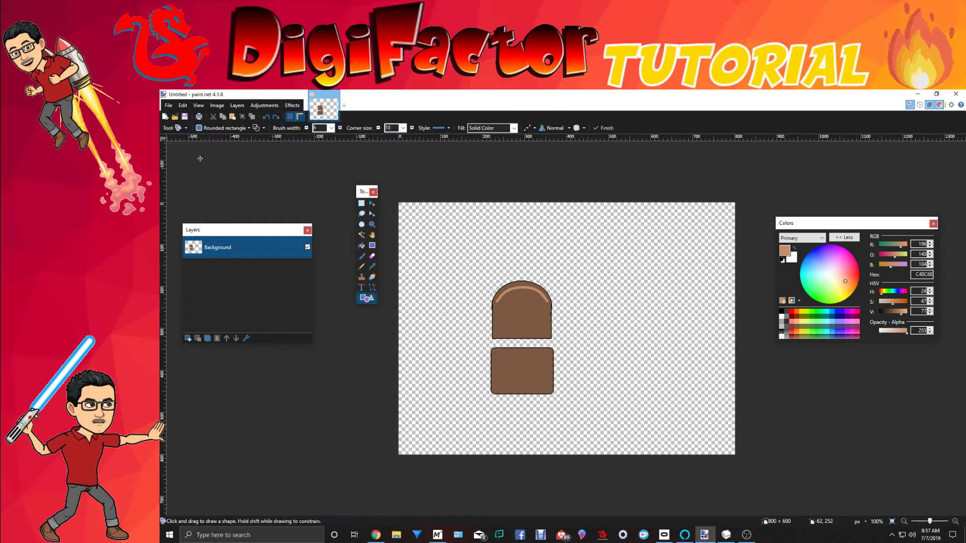
pyautogui.click(220, 129)
pyautogui.click(200, 147)
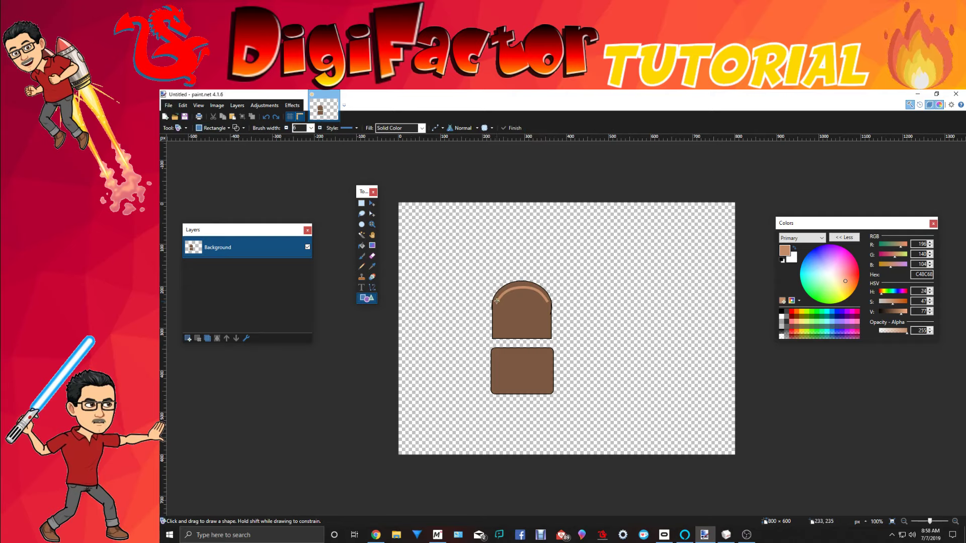
pyautogui.moveTo(496, 302)
pyautogui.mouseDown()
pyautogui.moveTo(508, 317)
pyautogui.moveTo(550, 325)
pyautogui.moveTo(494, 315)
pyautogui.moveTo(521, 326)
pyautogui.moveTo(521, 338)
pyautogui.mouseUp()
pyautogui.press('Return')
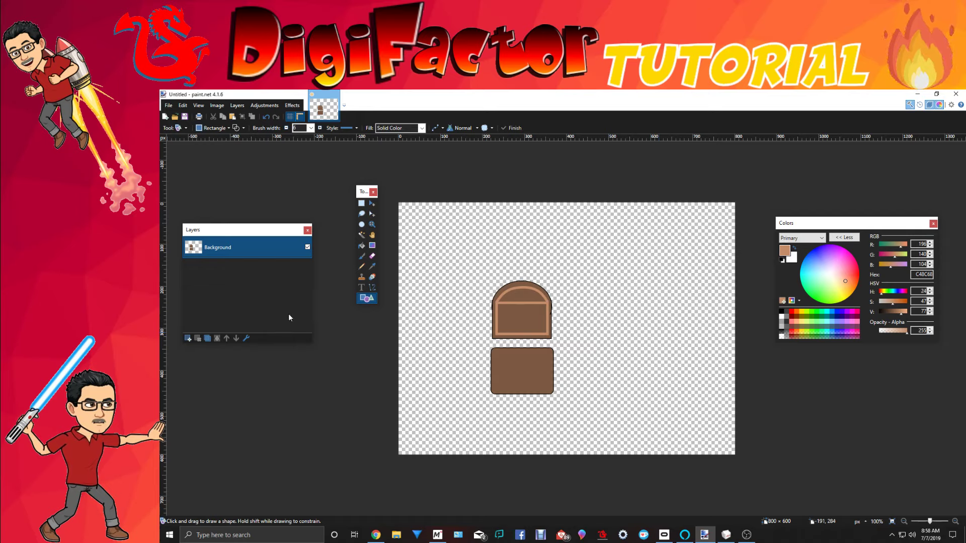
# Sample the arched shape's base brown and paint over the inner rectangle's top line to leave one continuous arched highlight
pyautogui.click(364, 258)
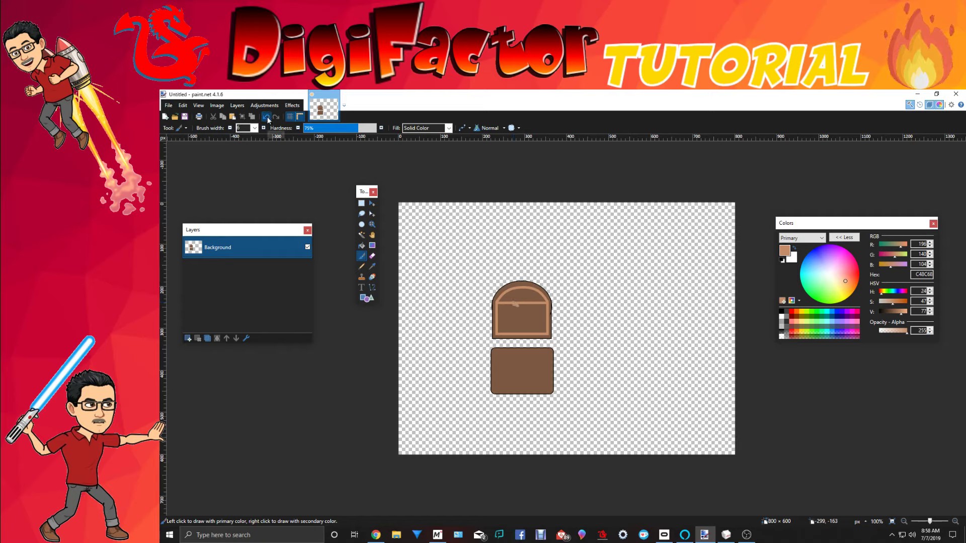
pyautogui.click(372, 267)
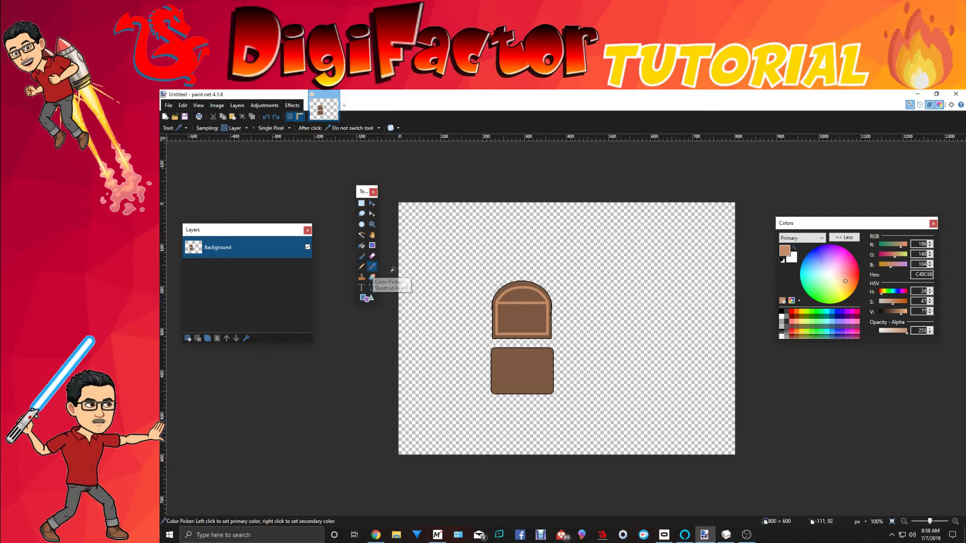
pyautogui.click(524, 295)
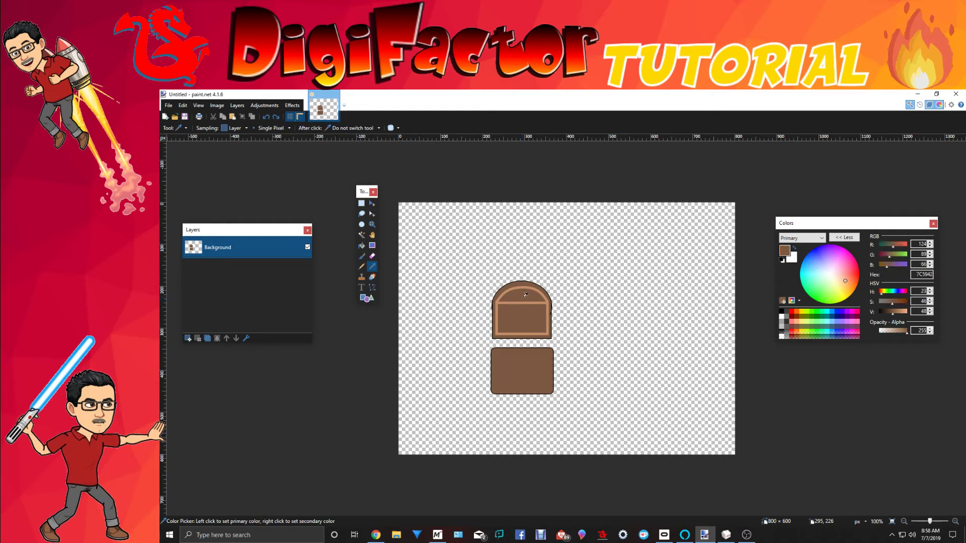
pyautogui.click(361, 255)
pyautogui.moveTo(511, 304); pyautogui.dragTo(539, 302)
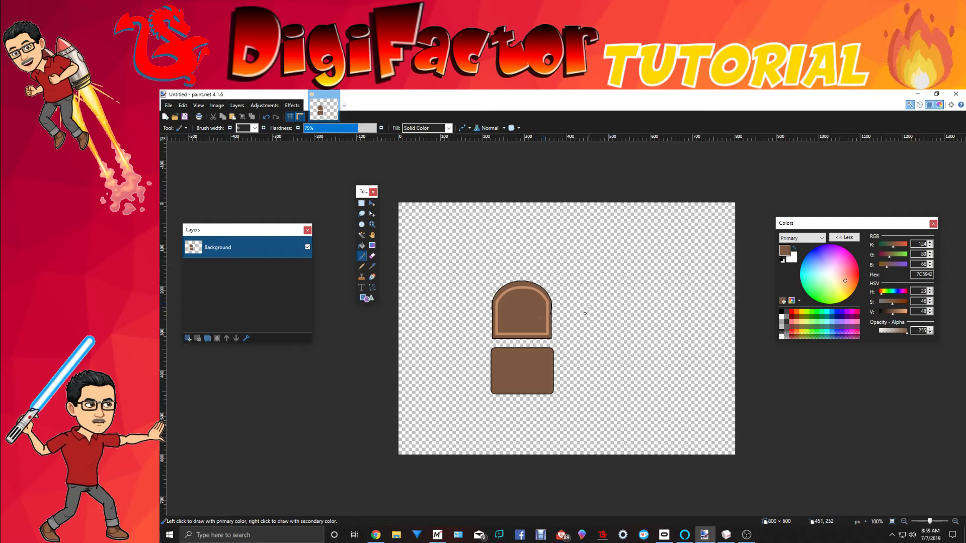
# Sample the lighter brown of the highlight and draw a rounded rectangle outline about 126 × 92 px inside the lower shape
pyautogui.click(366, 299)
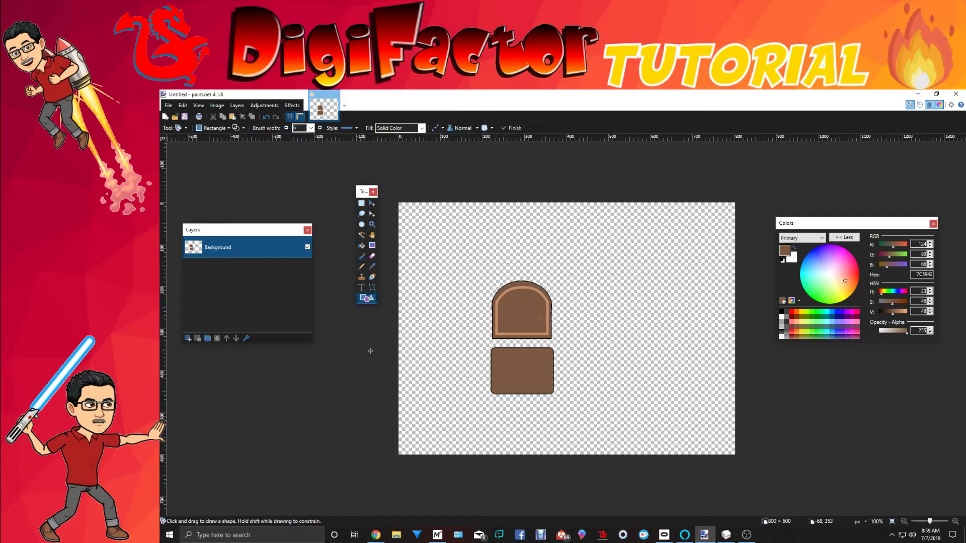
pyautogui.click(214, 128)
pyautogui.click(216, 149)
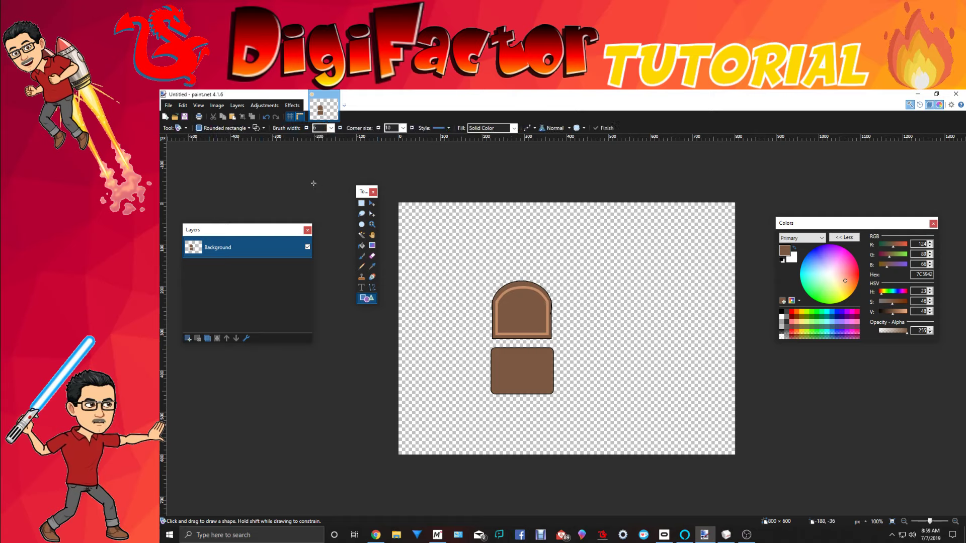
pyautogui.click(372, 266)
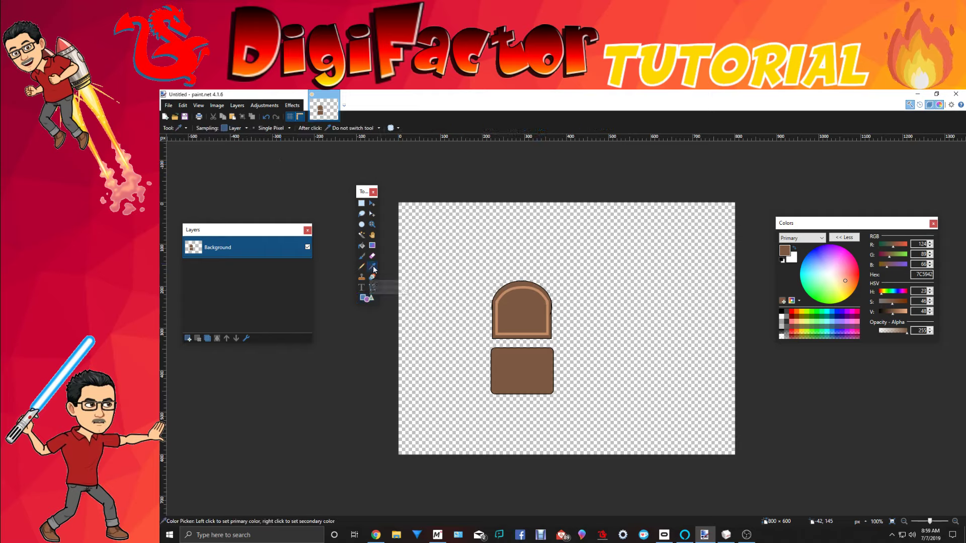
pyautogui.click(508, 289)
pyautogui.click(366, 298)
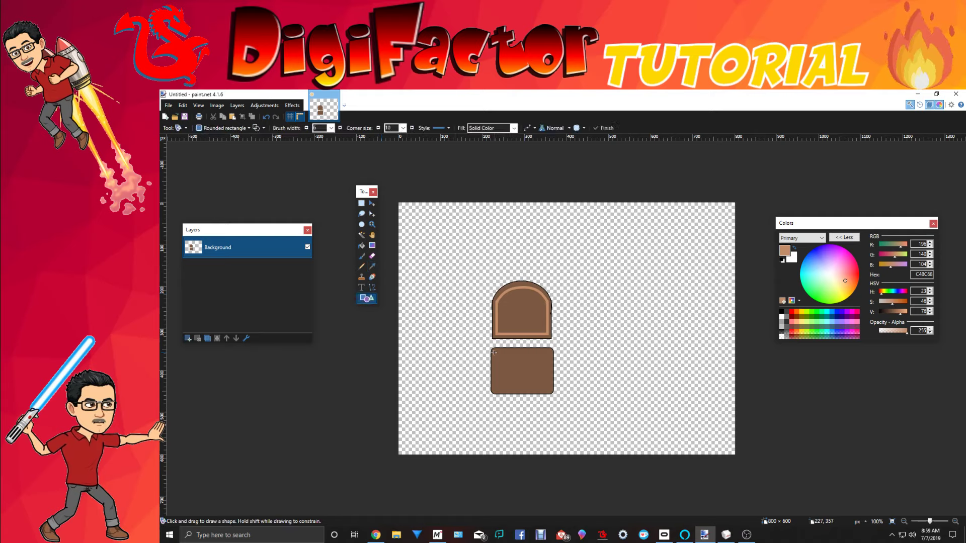
pyautogui.moveTo(494, 352)
pyautogui.mouseDown()
pyautogui.moveTo(517, 381)
pyautogui.moveTo(549, 390)
pyautogui.mouseUp()
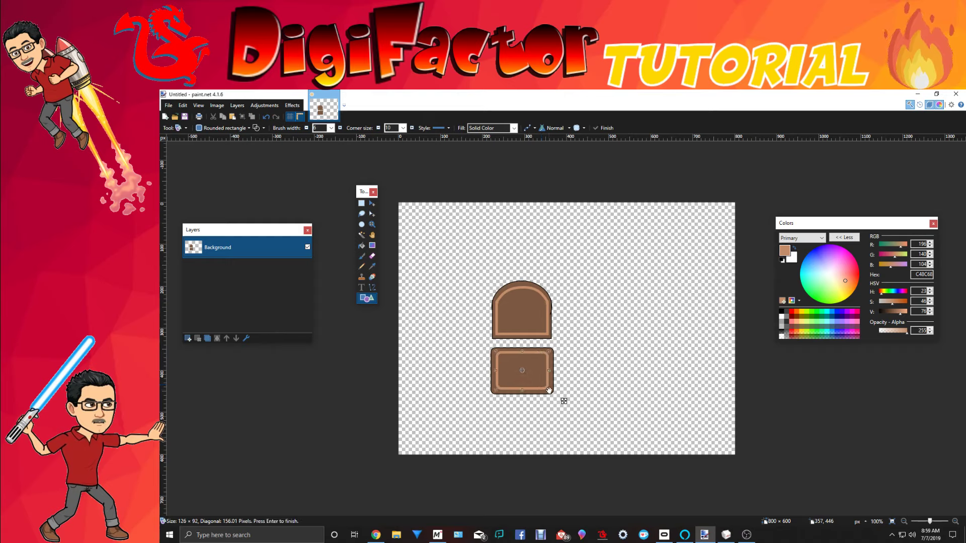
pyautogui.press('Return')
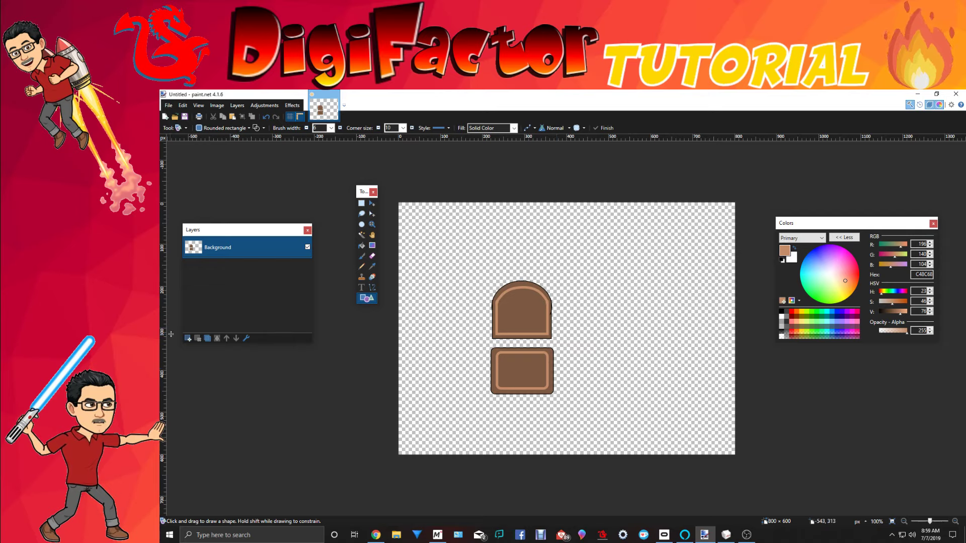
# Add a new layer and draw a small grey ellipse, hex A0A0A0 and about 9 × 10 px, at the arched highlight's upper-left bend
pyautogui.click(188, 339)
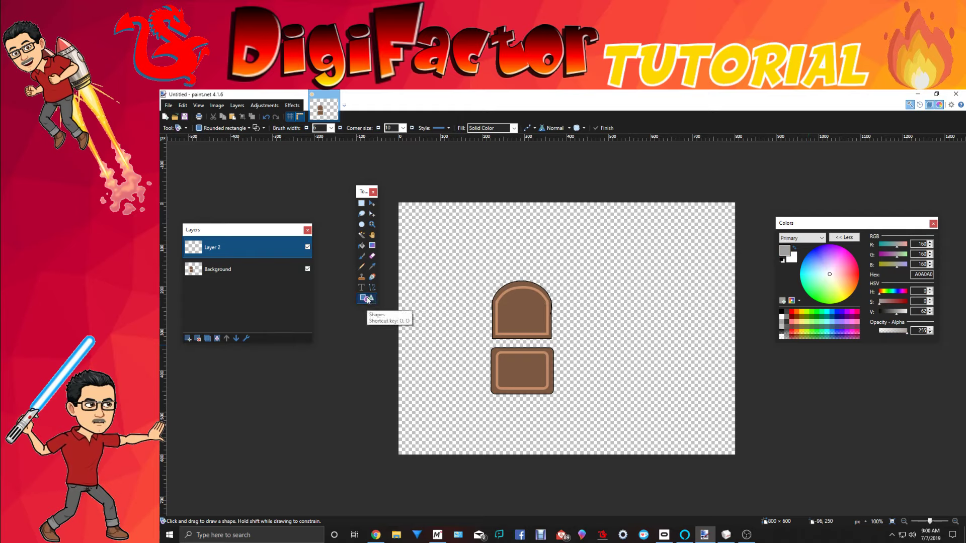
pyautogui.click(224, 129)
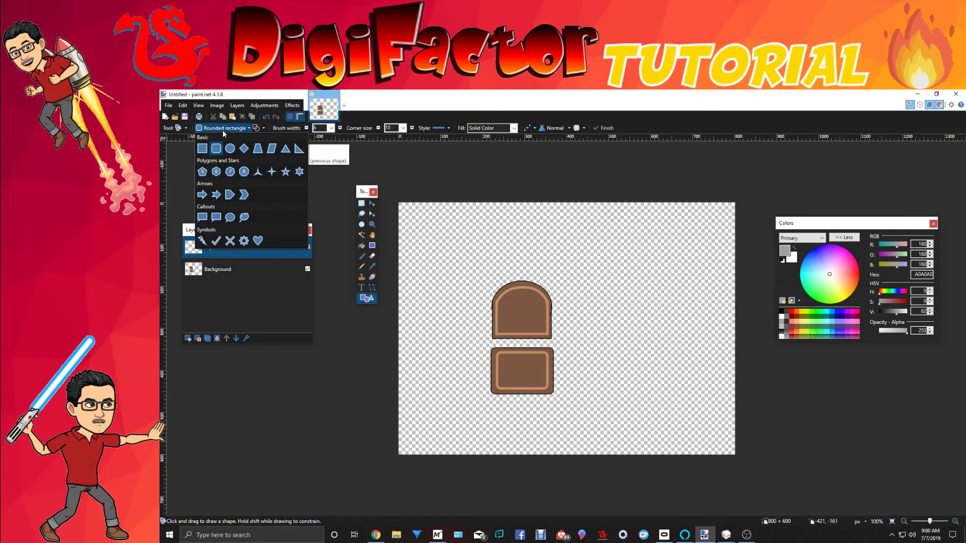
pyautogui.click(228, 147)
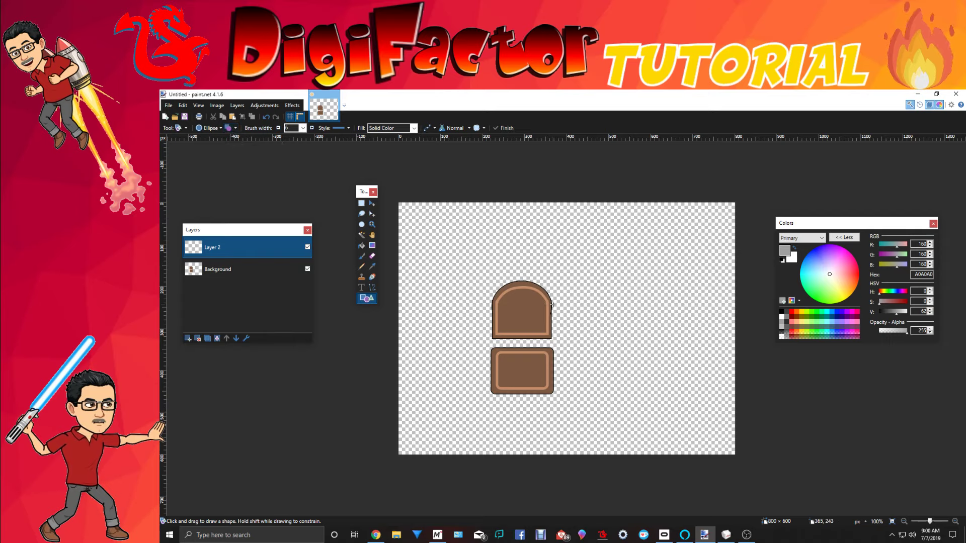
pyautogui.moveTo(494, 299); pyautogui.dragTo(500, 303)
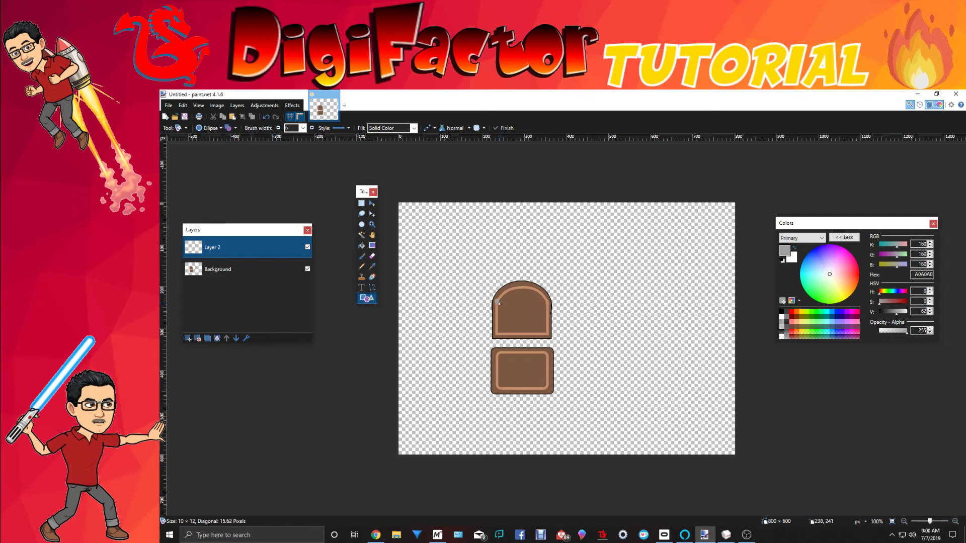
pyautogui.moveTo(498, 303); pyautogui.dragTo(498, 302)
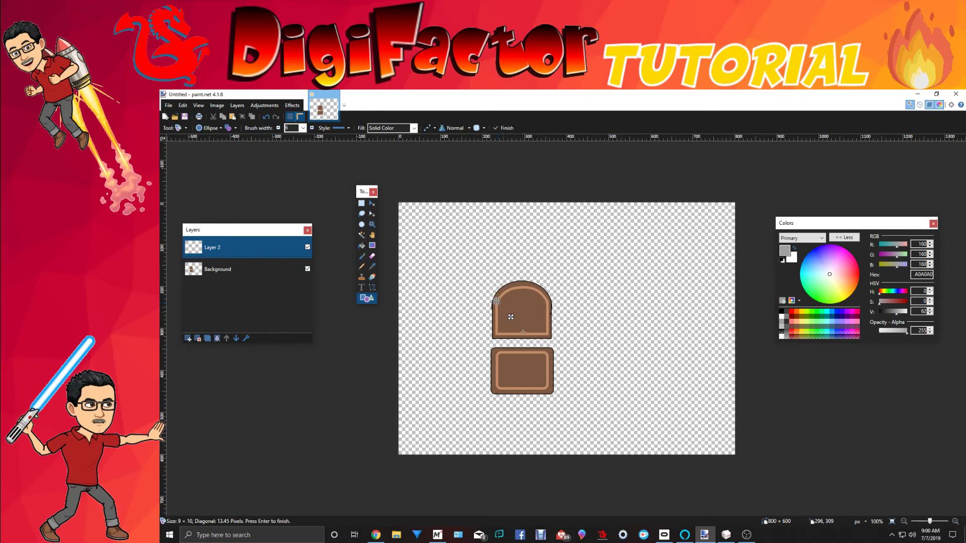
pyautogui.press('Return')
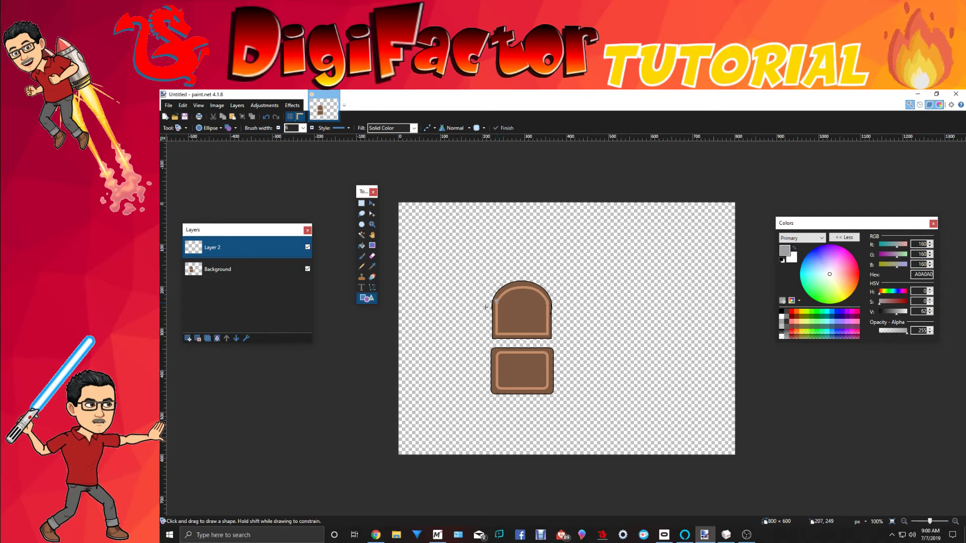
pyautogui.moveTo(491, 296); pyautogui.dragTo(503, 308)
pyautogui.press('Return')
# Select an area of about 22 × 25 px around the grey dot and place a copy at the arched highlight's upper-right bend
pyautogui.click(360, 205)
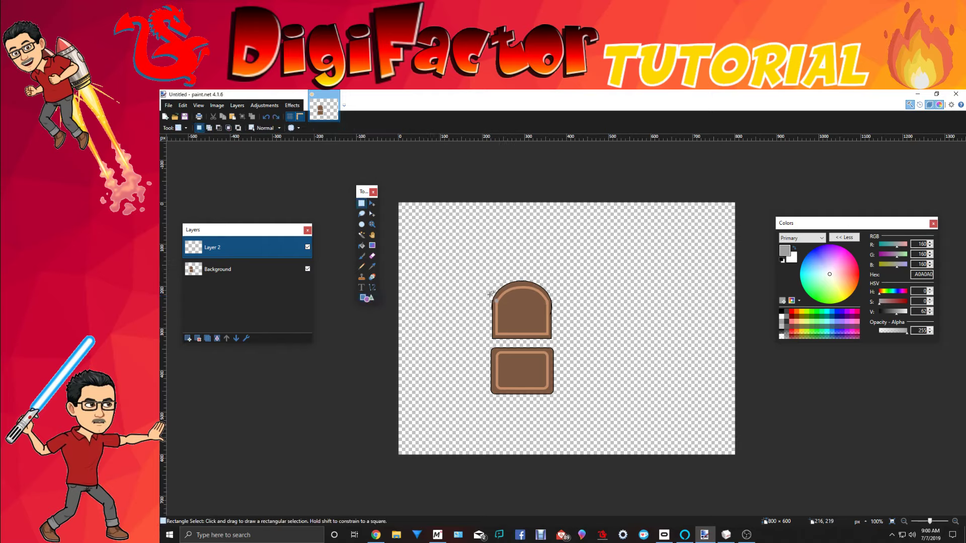
pyautogui.moveTo(491, 297); pyautogui.dragTo(514, 321)
pyautogui.click(371, 203)
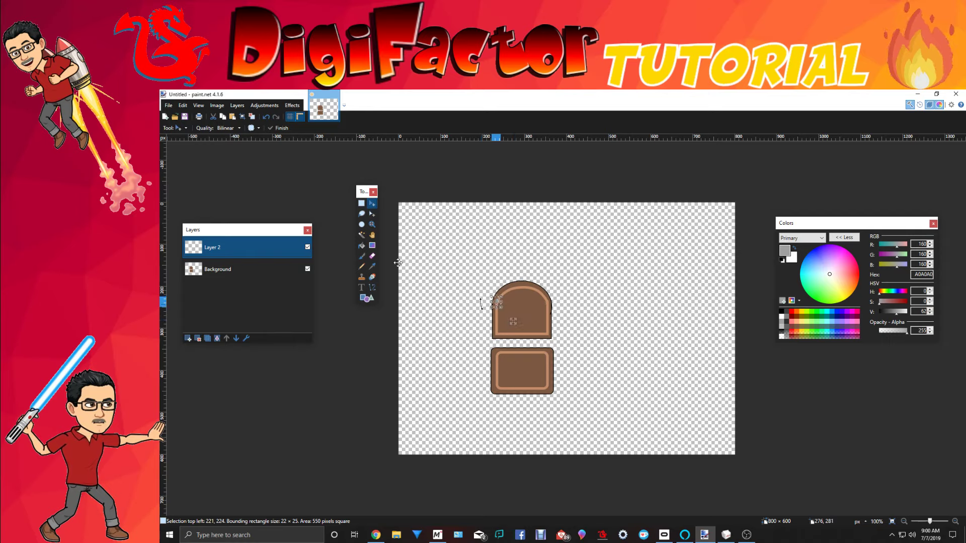
pyautogui.click(223, 118)
pyautogui.click(233, 118)
pyautogui.moveTo(513, 319); pyautogui.dragTo(562, 322)
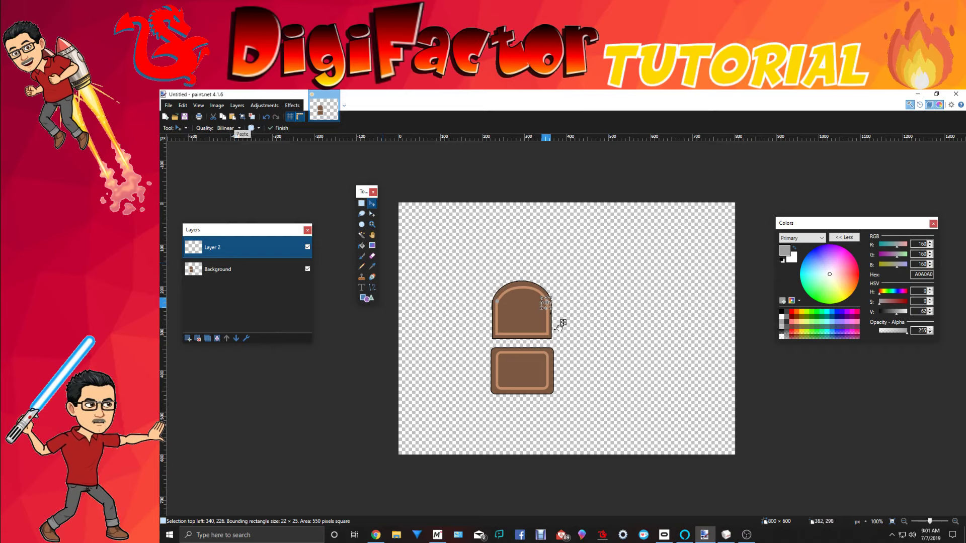
# Place copies of the grey dot at all four corners of the lower rounded rectangle's highlight
pyautogui.moveTo(563, 322); pyautogui.dragTo(562, 374)
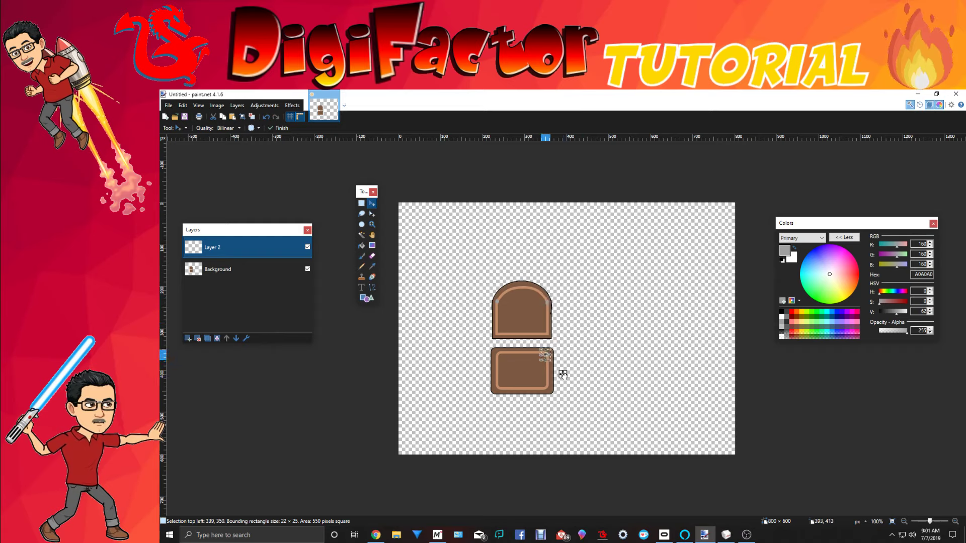
pyautogui.click(225, 118)
pyautogui.click(233, 118)
pyautogui.moveTo(560, 372); pyautogui.dragTo(563, 407)
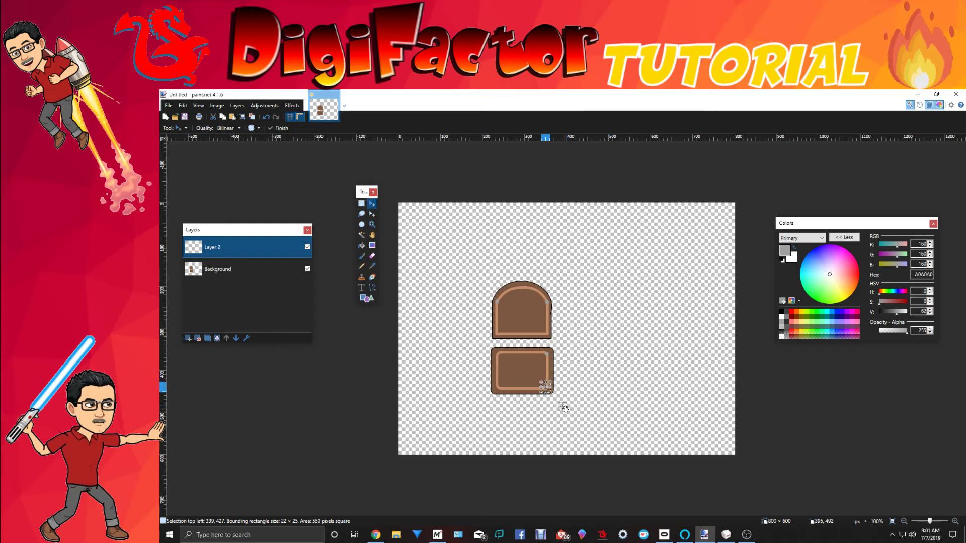
pyautogui.click(235, 120)
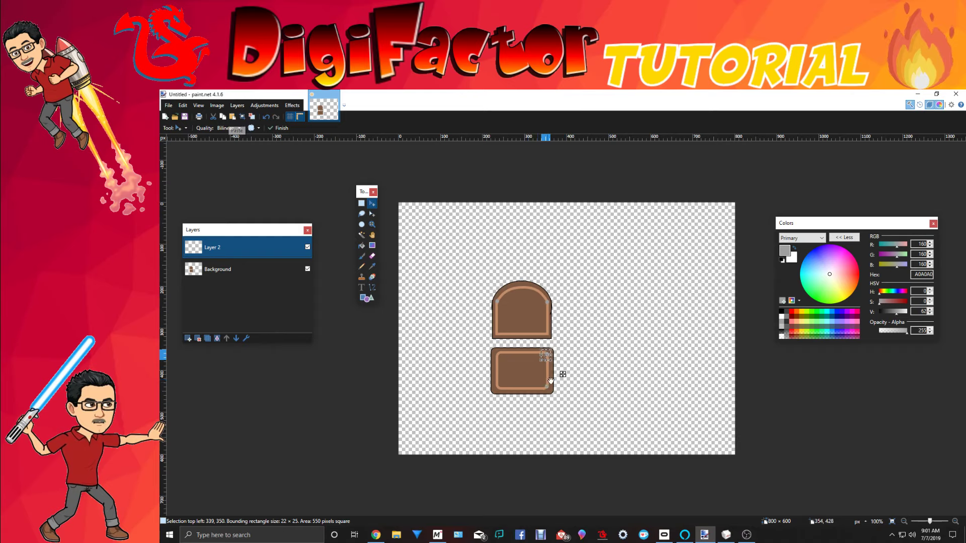
pyautogui.moveTo(562, 374); pyautogui.dragTo(514, 376)
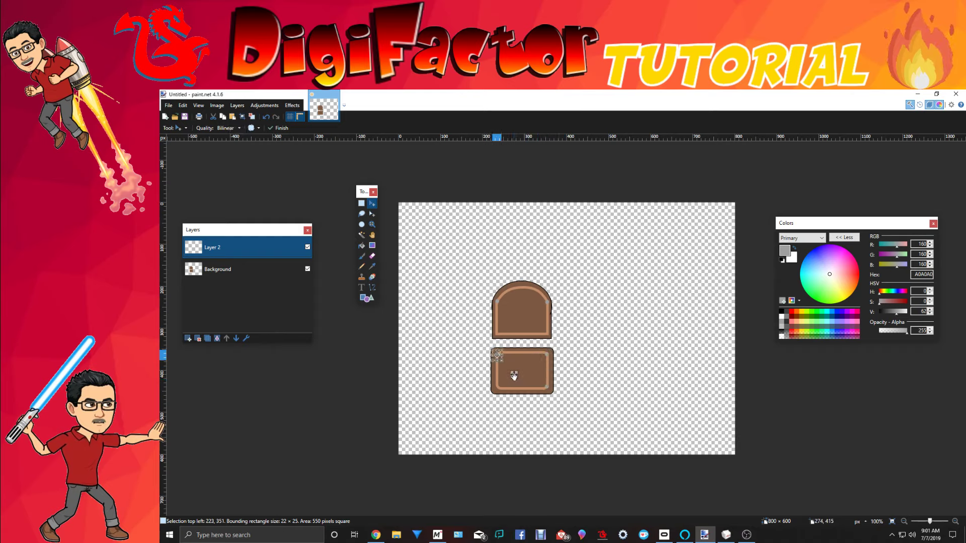
pyautogui.click(232, 116)
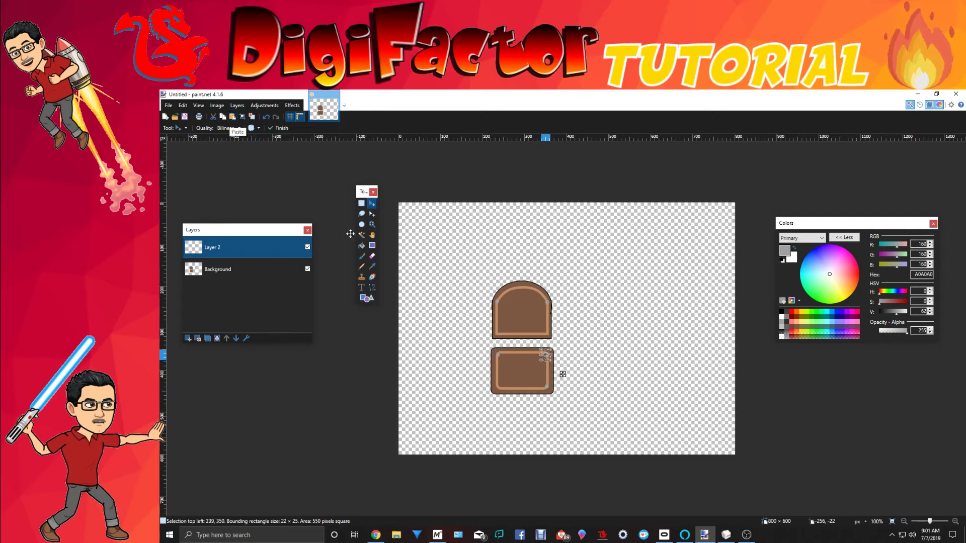
pyautogui.moveTo(563, 375); pyautogui.dragTo(514, 407)
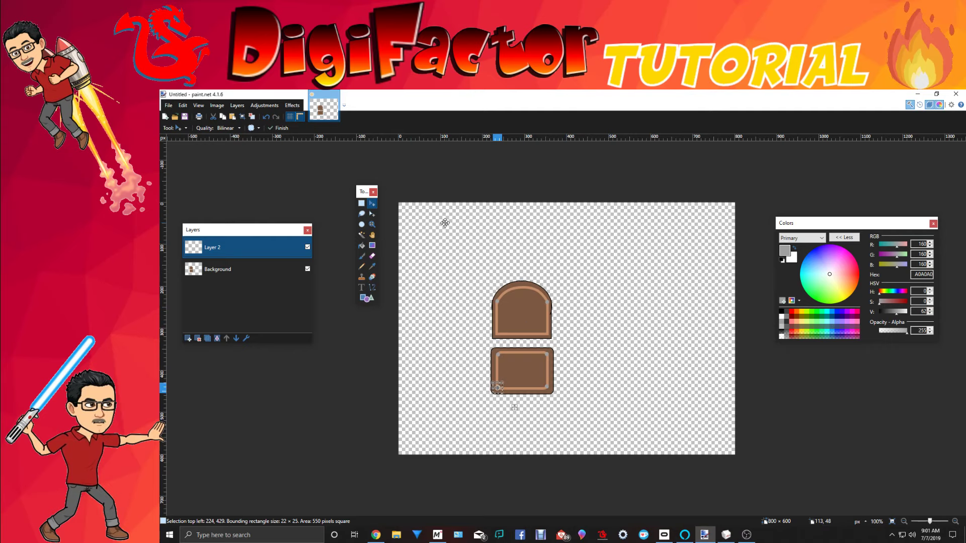
# Set up the Line / Curve tool with dark grey, hex 303030, as primary colour and a brush width of 1
pyautogui.click(371, 225)
pyautogui.click(522, 300)
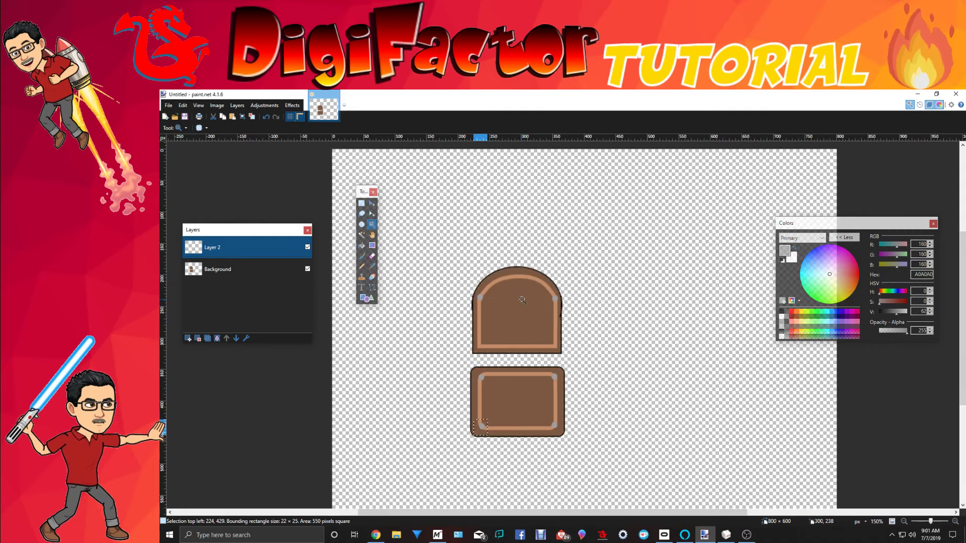
pyautogui.click(522, 300)
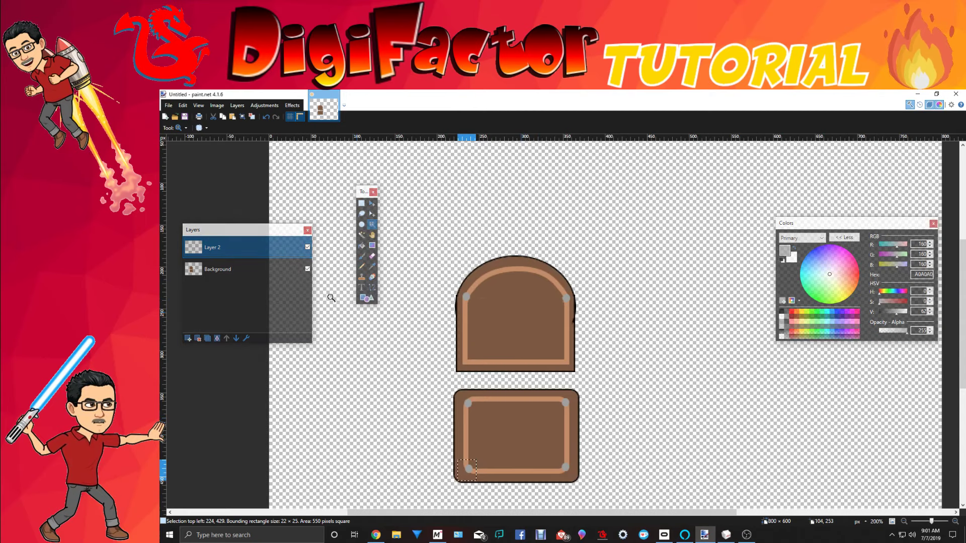
pyautogui.click(371, 288)
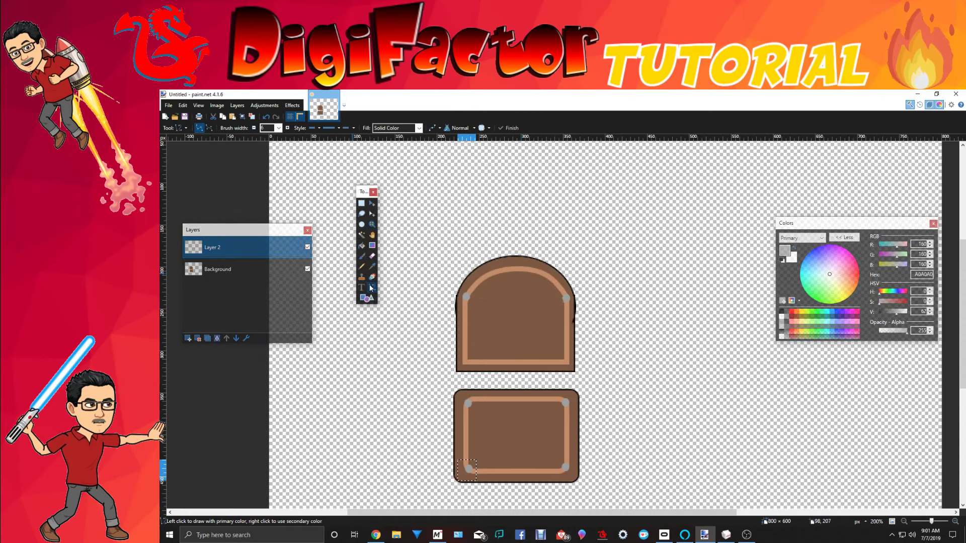
pyautogui.click(787, 322)
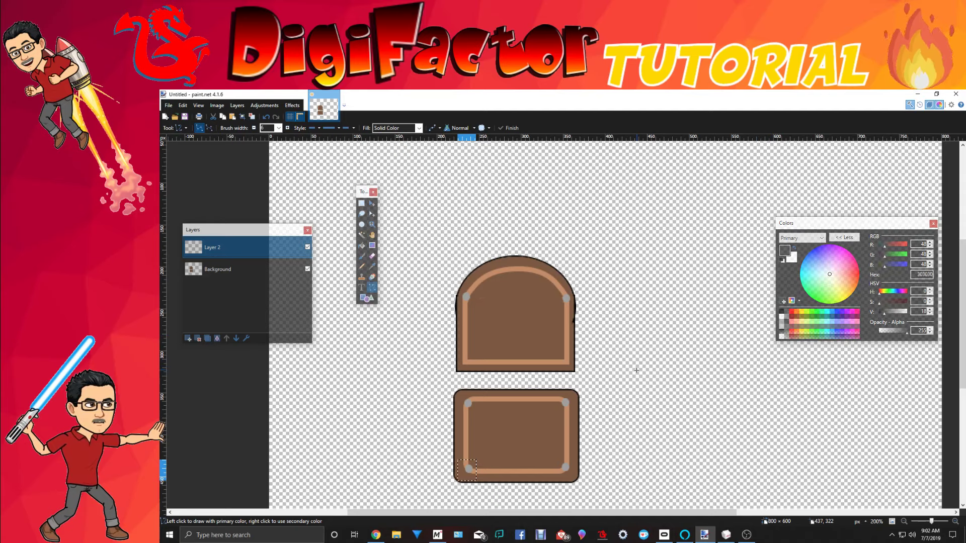
pyautogui.click(278, 128)
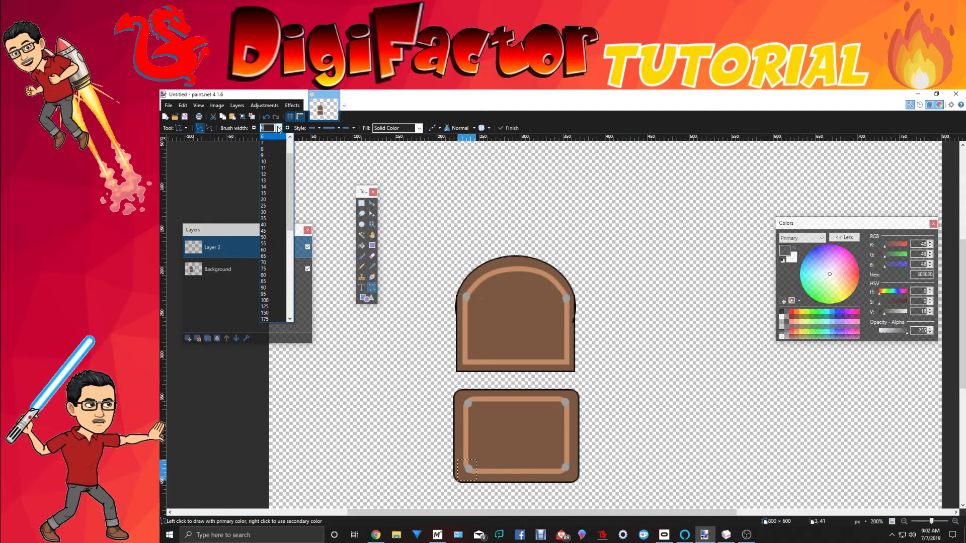
pyautogui.scroll(2, 278, 219)
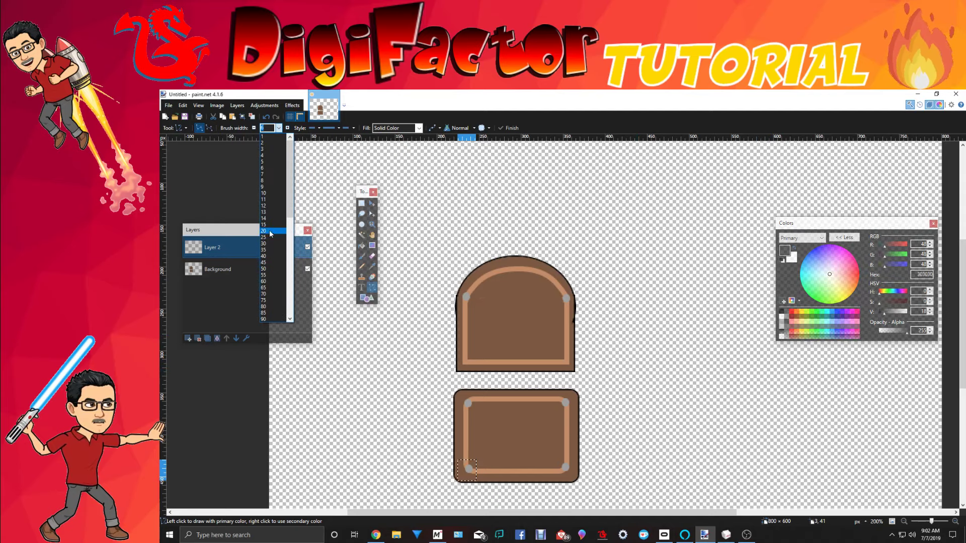
pyautogui.click(267, 138)
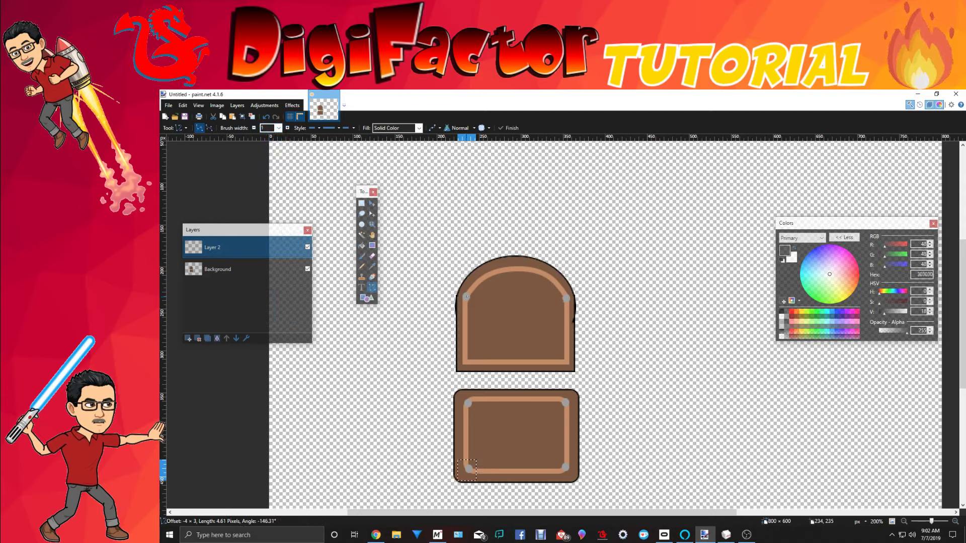
# Try to draw short diagonal lines, about 8 and 12 px long, across the grey dot at the arch's upper-left bend
pyautogui.moveTo(468, 296); pyautogui.dragTo(463, 300)
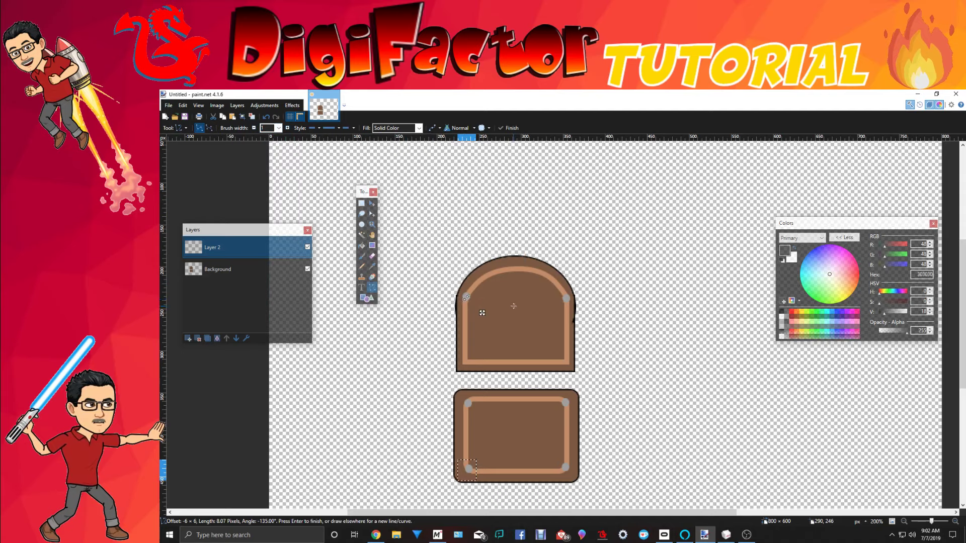
pyautogui.press('Return')
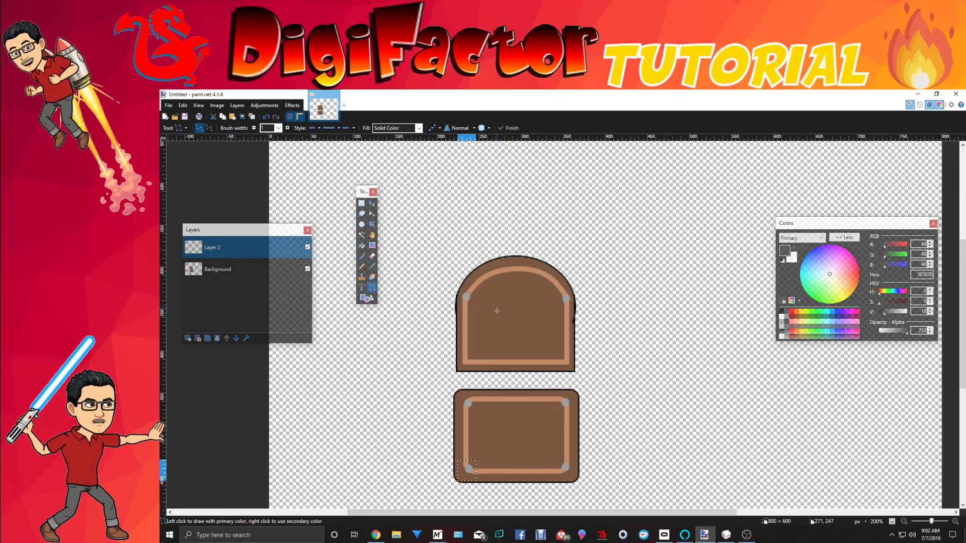
pyautogui.scroll(2, 492, 318)
pyautogui.scroll(-2, 492, 319)
pyautogui.scroll(1, 492, 318)
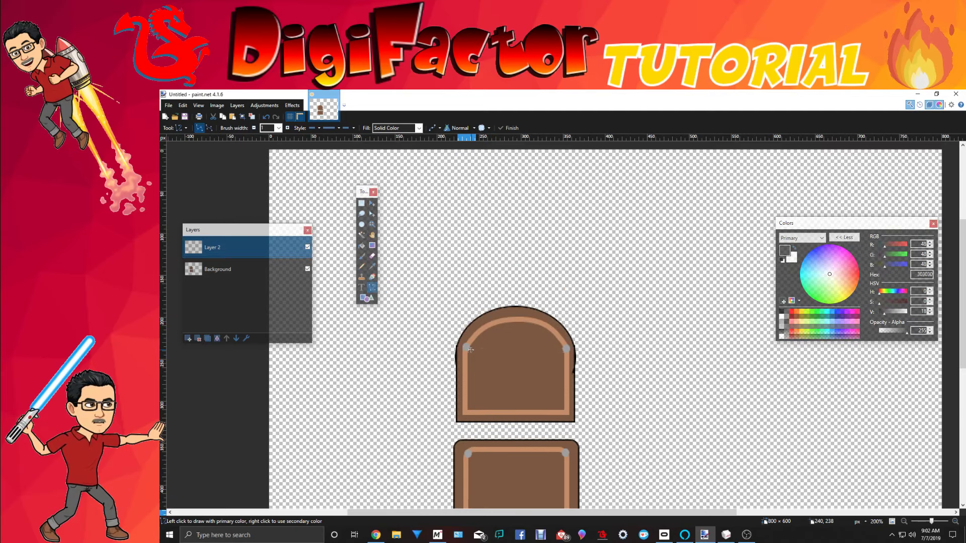
pyautogui.moveTo(468, 344); pyautogui.dragTo(463, 351)
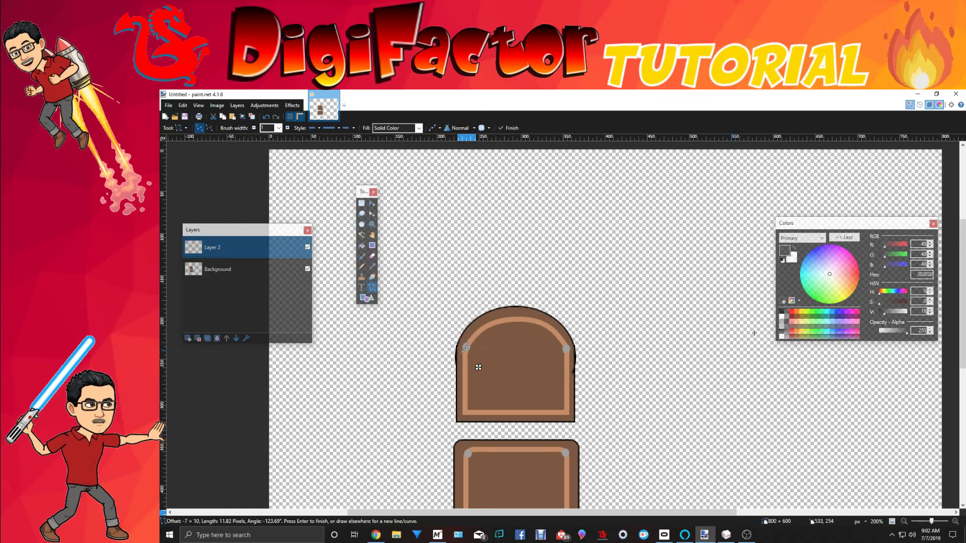
pyautogui.click(786, 313)
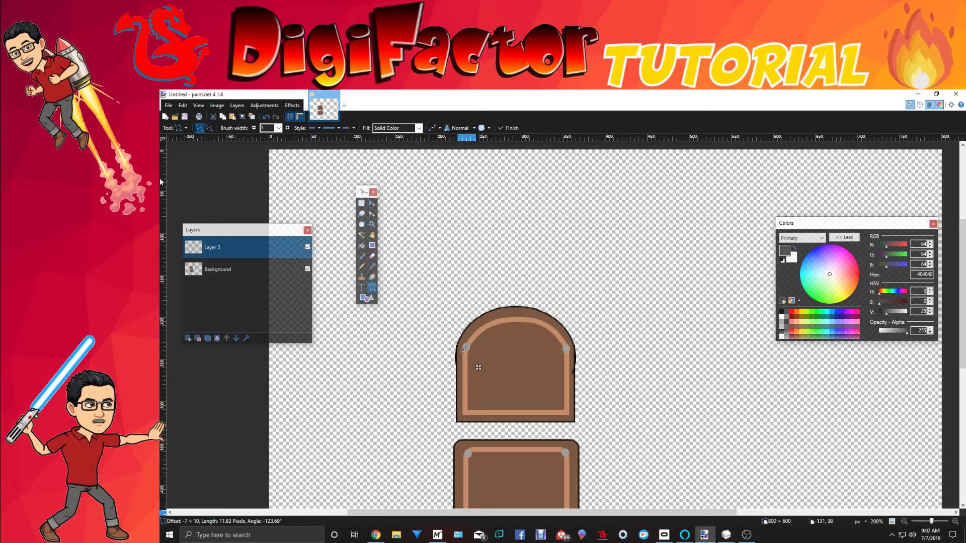
pyautogui.click(267, 119)
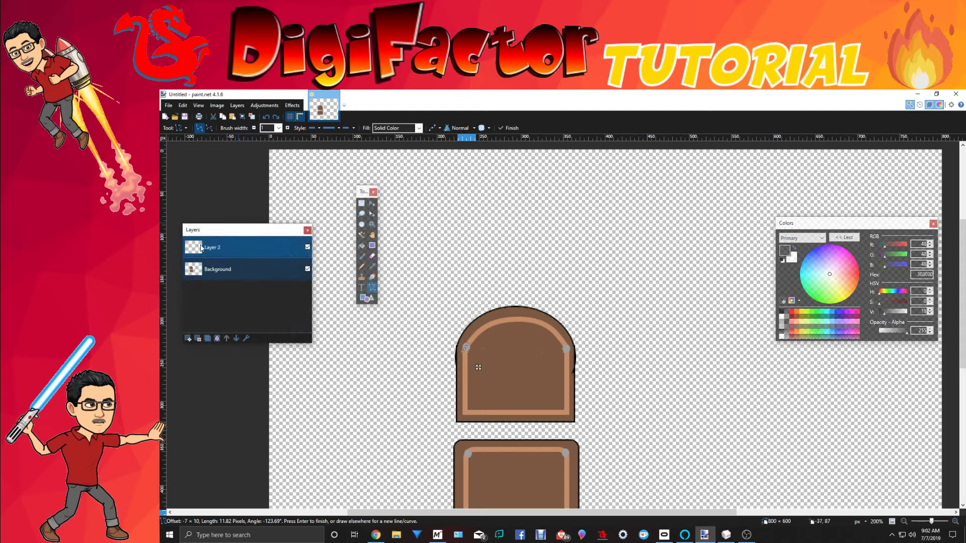
pyautogui.click(204, 269)
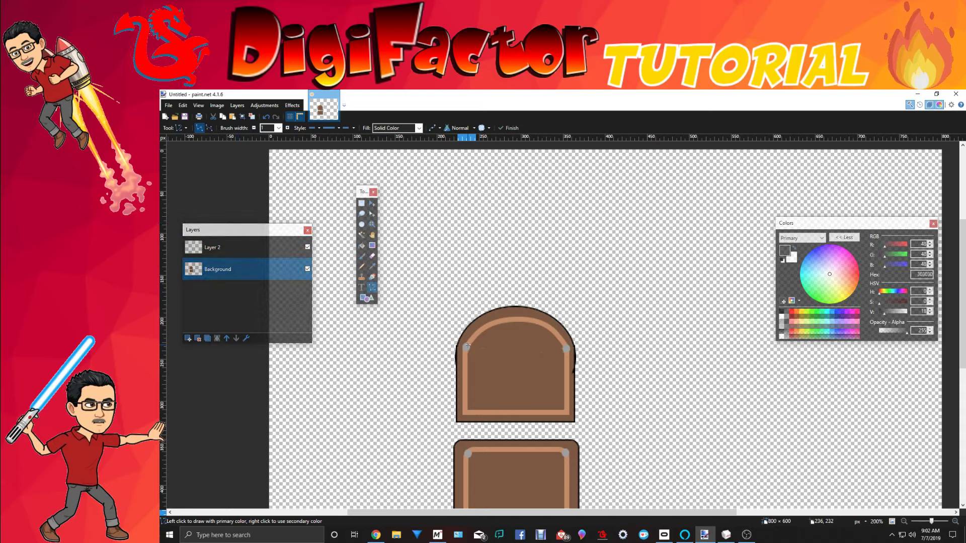
pyautogui.click(236, 248)
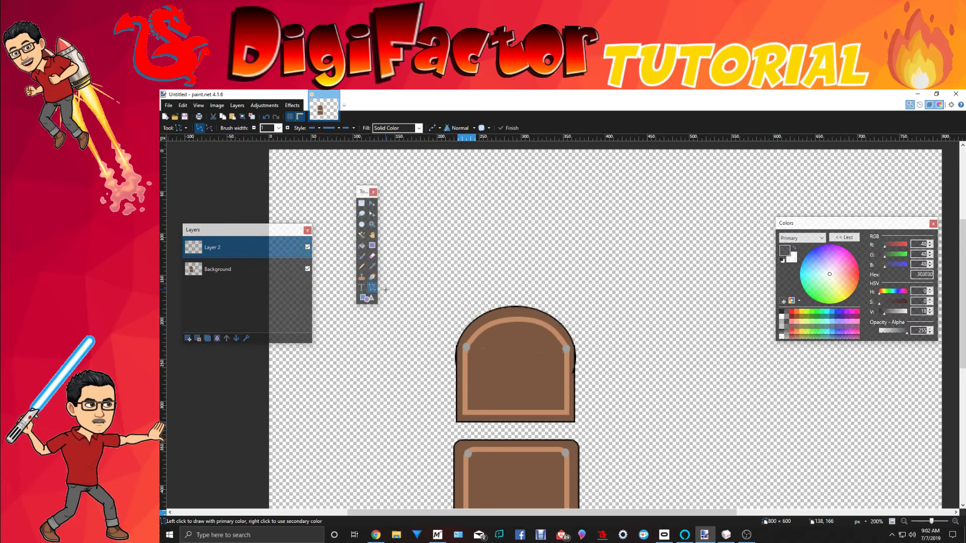
# Set the line's brush width to 2 and move the Colors window closer to the artwork
pyautogui.click(278, 128)
pyautogui.click(270, 143)
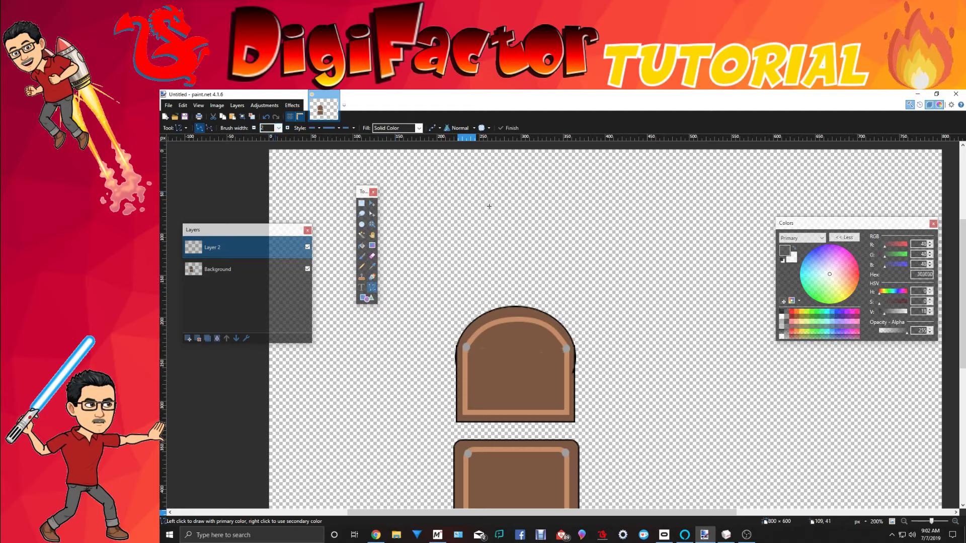
pyautogui.moveTo(865, 225); pyautogui.dragTo(840, 210)
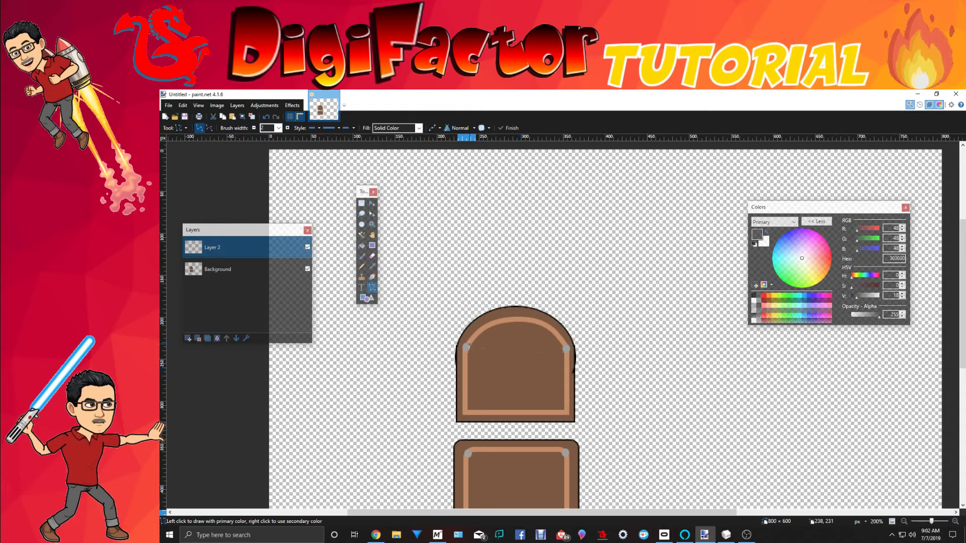
# Try to draw a diagonal about 8 px long across the arch's upper-left dot on Layer 2 and the Background, and undo it
pyautogui.moveTo(468, 344)
pyautogui.mouseDown()
pyautogui.moveTo(464, 351)
pyautogui.moveTo(475, 351)
pyautogui.mouseUp()
pyautogui.click(238, 277)
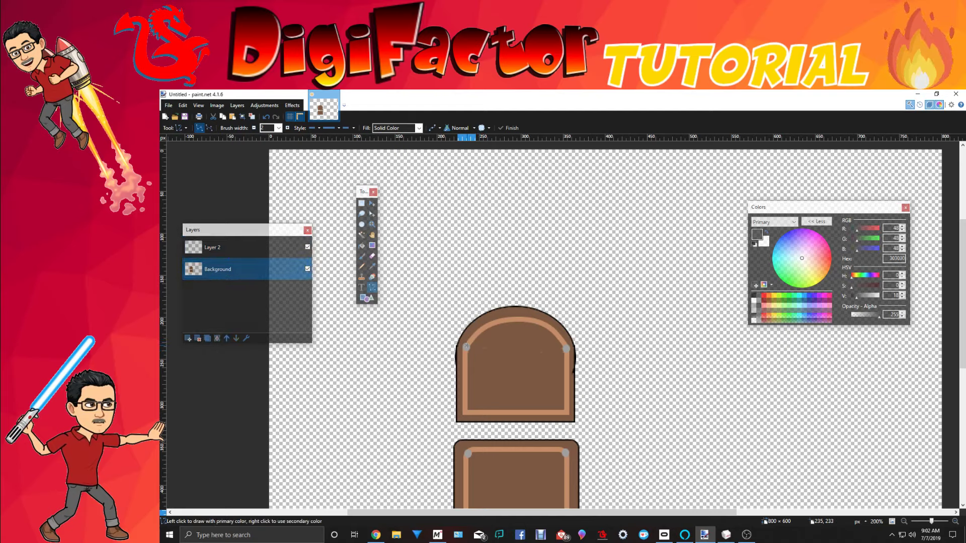
pyautogui.moveTo(467, 344); pyautogui.dragTo(464, 351)
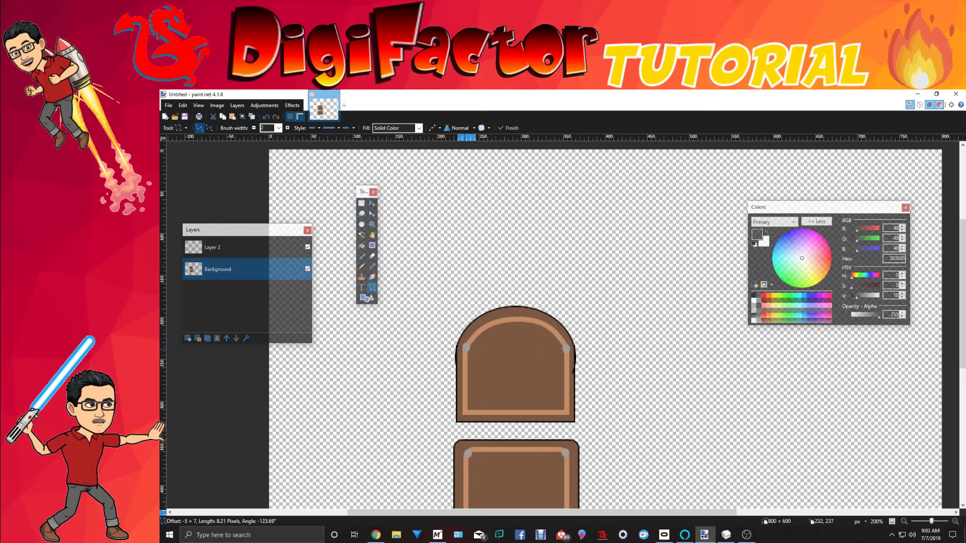
pyautogui.click(225, 367)
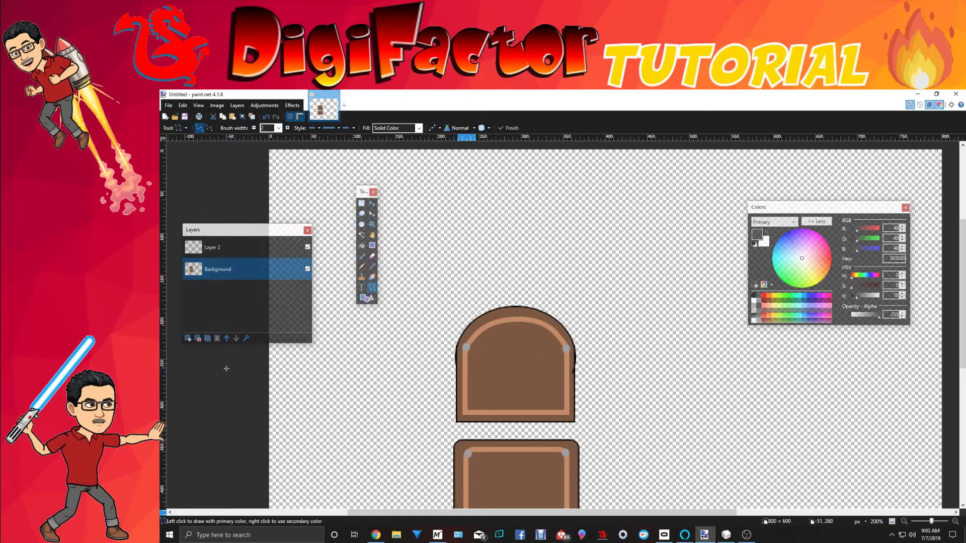
pyautogui.click(264, 117)
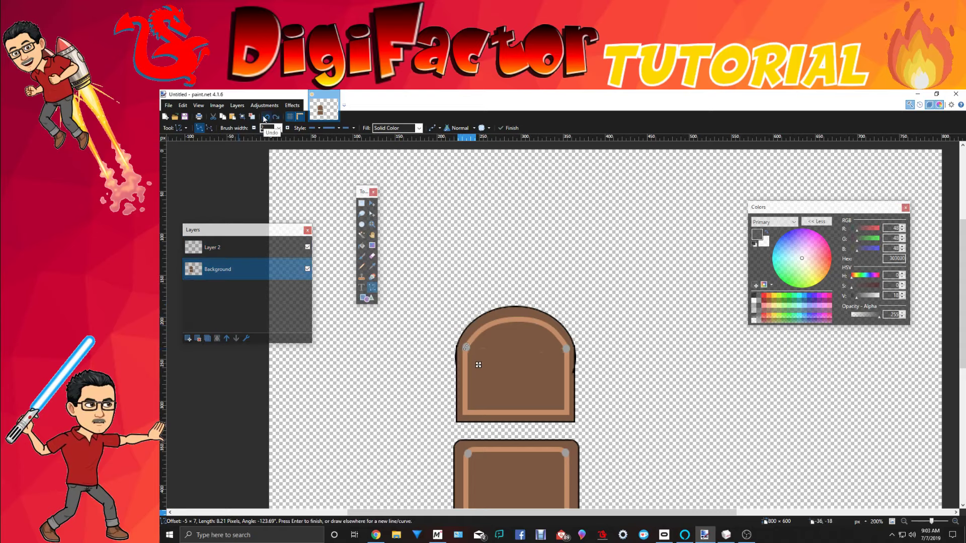
pyautogui.click(265, 117)
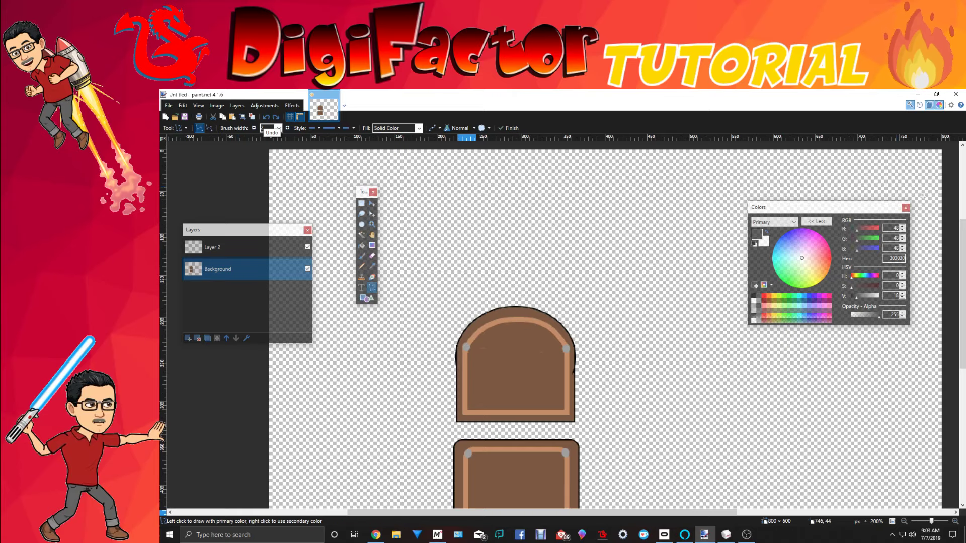
# Clear the remaining selection around the grey dot at the lower rectangle's lower-left corner
pyautogui.moveTo(825, 207); pyautogui.dragTo(796, 196)
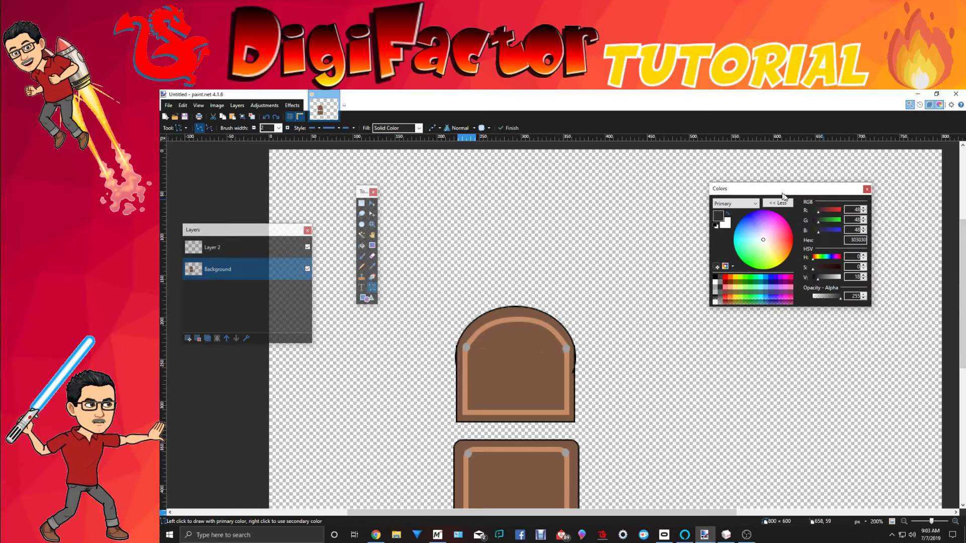
pyautogui.scroll(-1, 669, 426)
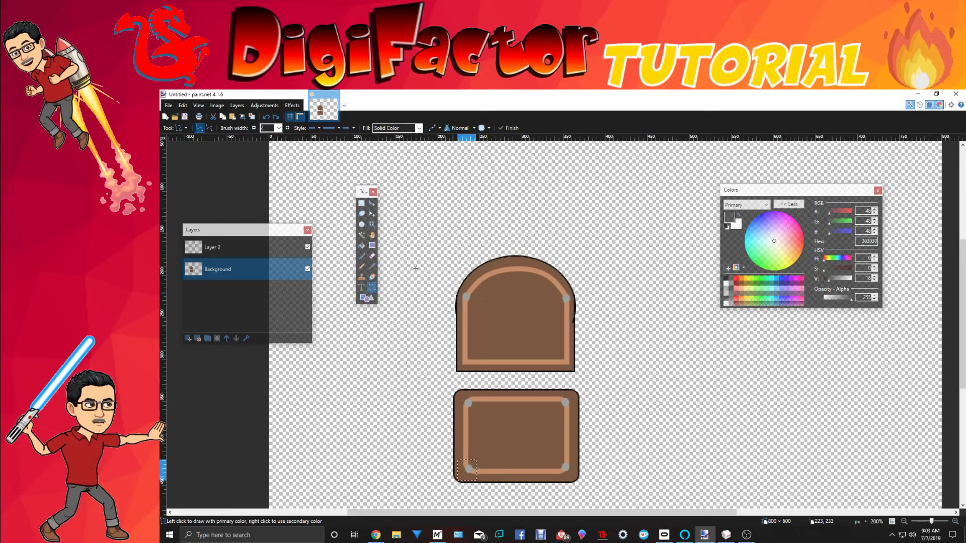
pyautogui.click(361, 204)
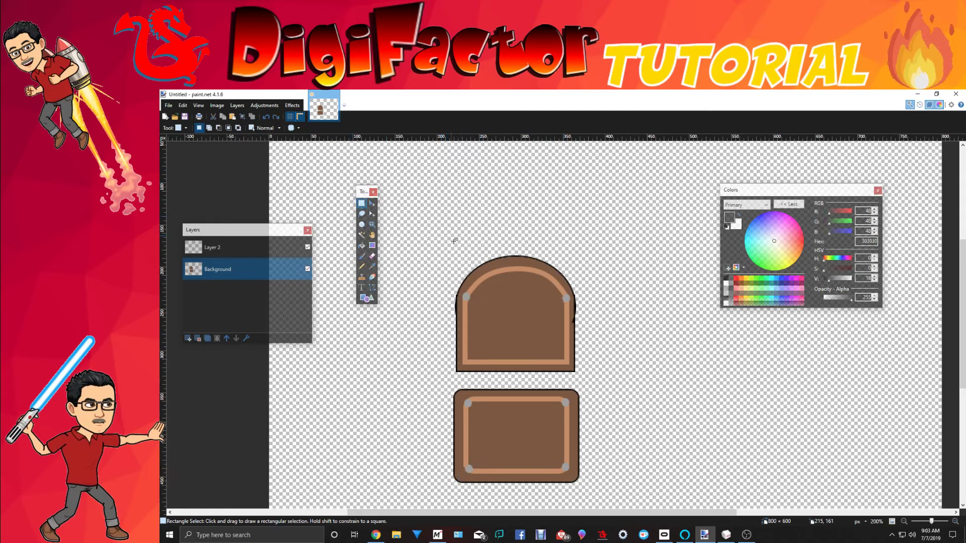
# On Layer 2, draw dark grey diagonal lines about 10 px long across the arch's upper-left and upper-right dots
pyautogui.click(371, 289)
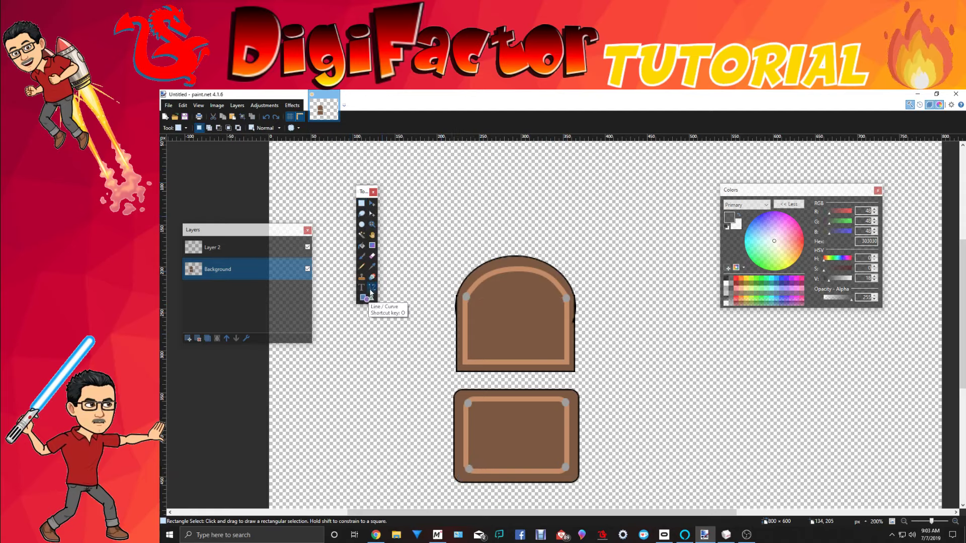
pyautogui.click(249, 248)
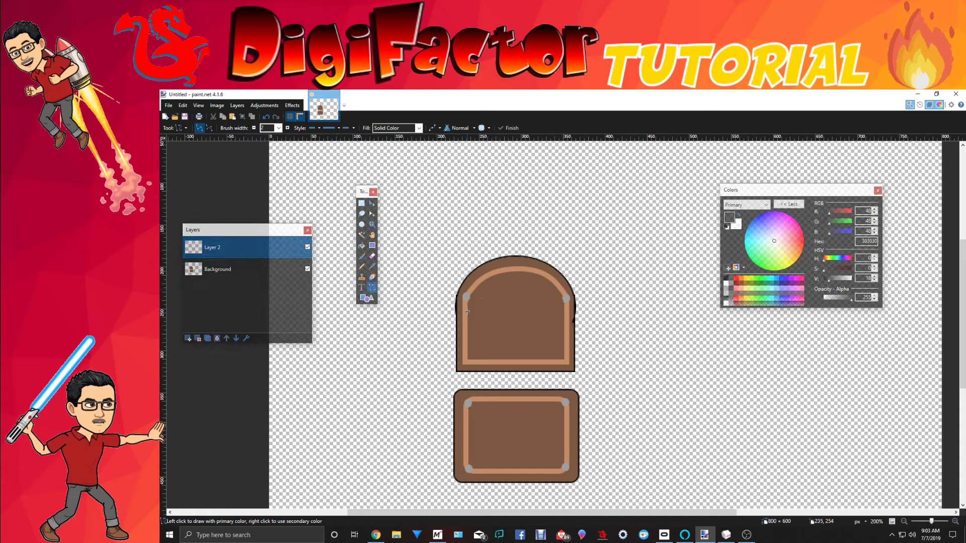
pyautogui.moveTo(469, 294); pyautogui.dragTo(464, 297)
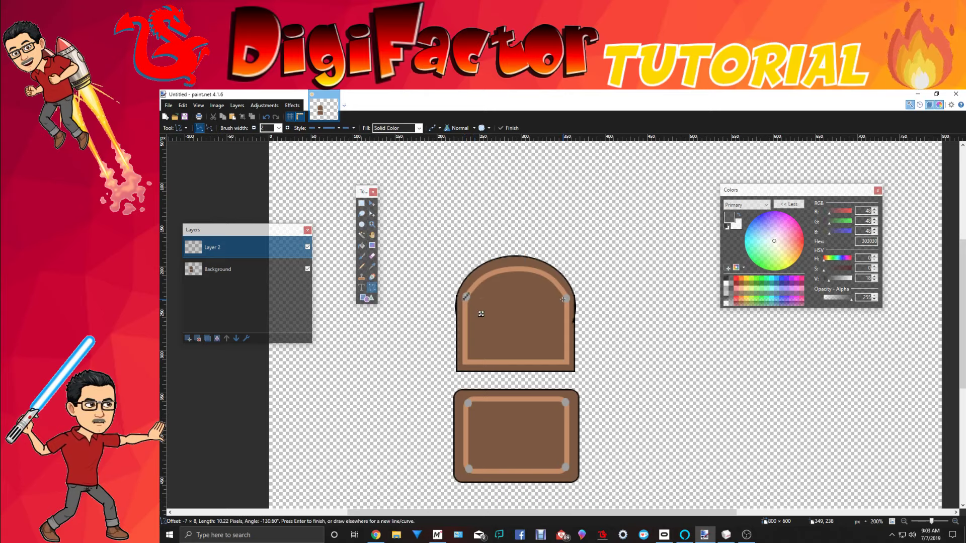
pyautogui.moveTo(564, 300); pyautogui.dragTo(568, 297)
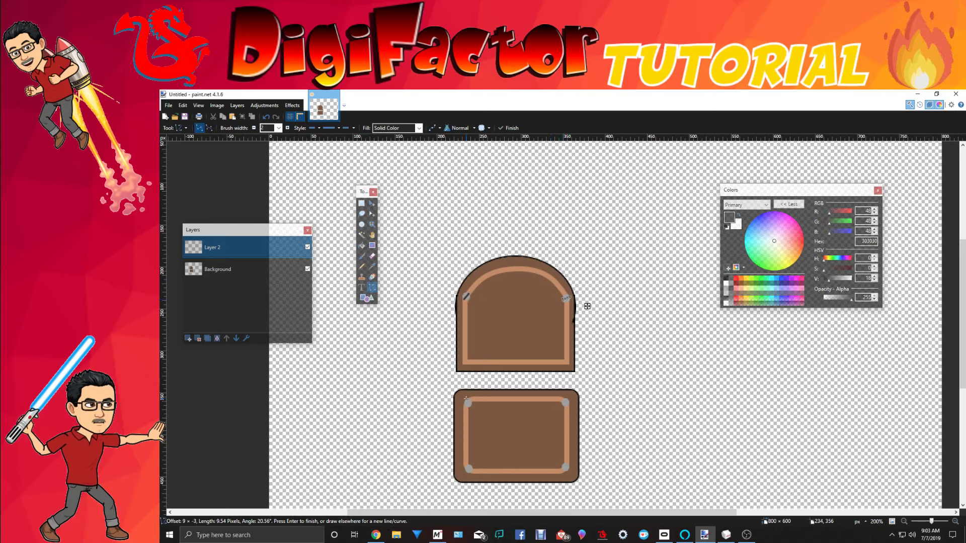
# Draw short dark grey diagonal lines across the four corner dots of the lower rounded rectangle
pyautogui.moveTo(467, 402); pyautogui.dragTo(470, 409)
pyautogui.moveTo(562, 404); pyautogui.dragTo(567, 402)
pyautogui.moveTo(470, 466); pyautogui.dragTo(467, 473)
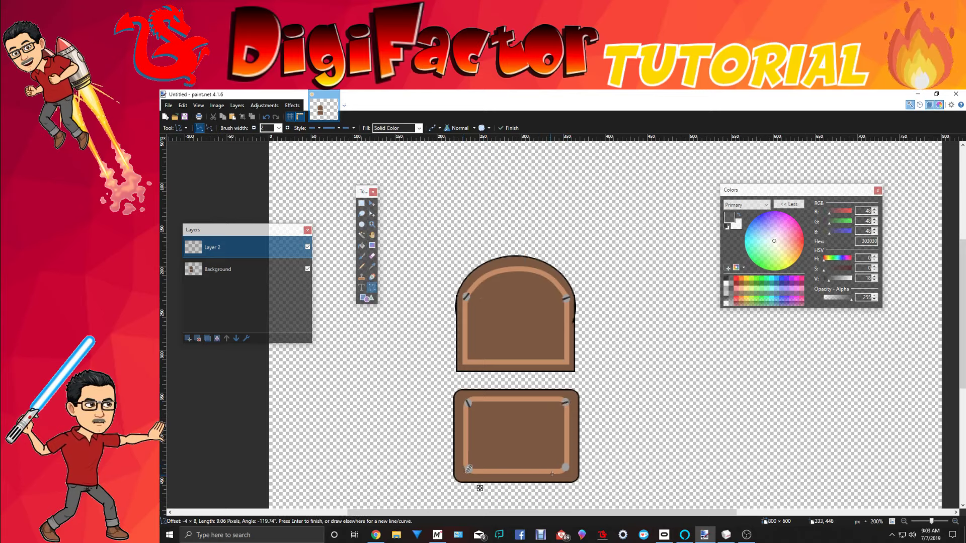
pyautogui.moveTo(564, 465); pyautogui.dragTo(567, 468)
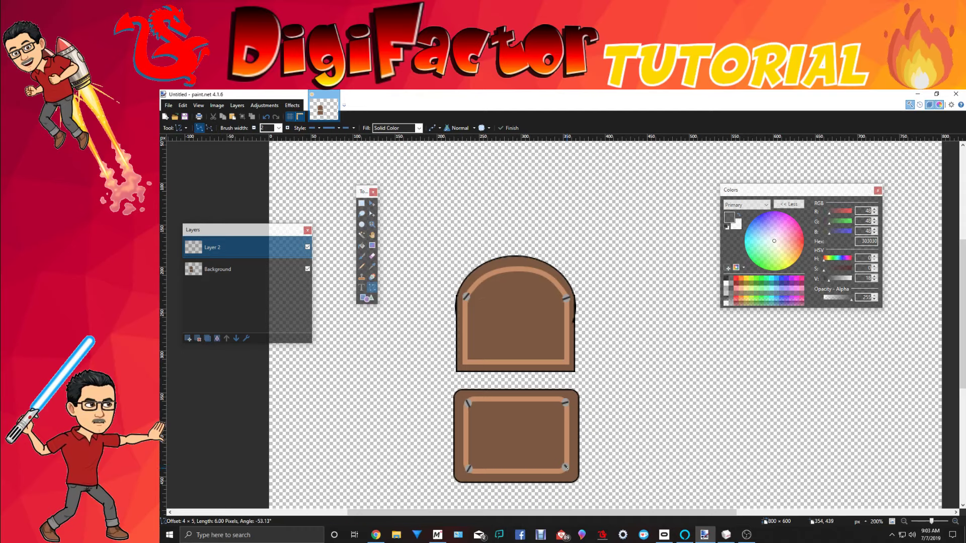
pyautogui.click(659, 457)
# Flatten Layer 2 and the Background into a single layer
pyautogui.click(372, 225)
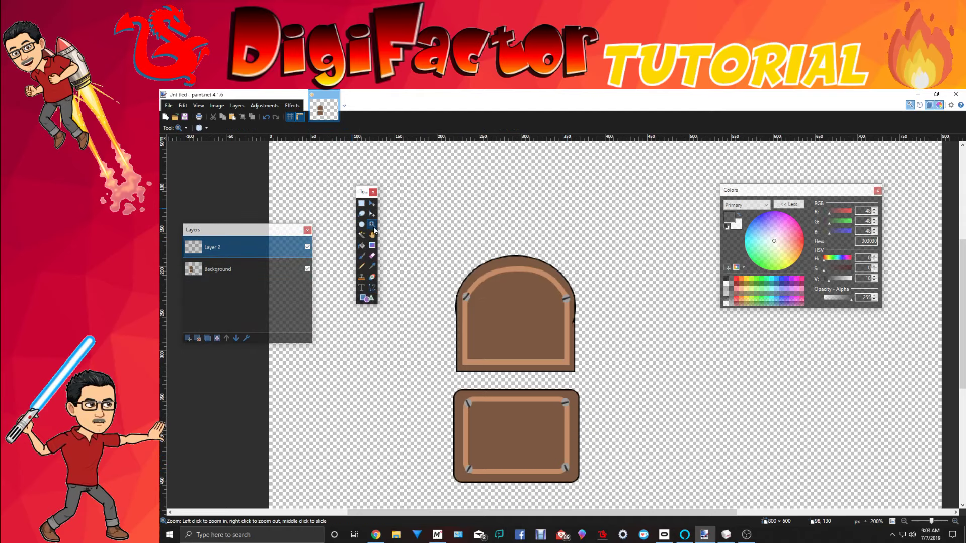
pyautogui.rightClick(488, 293)
pyautogui.rightClick(487, 294)
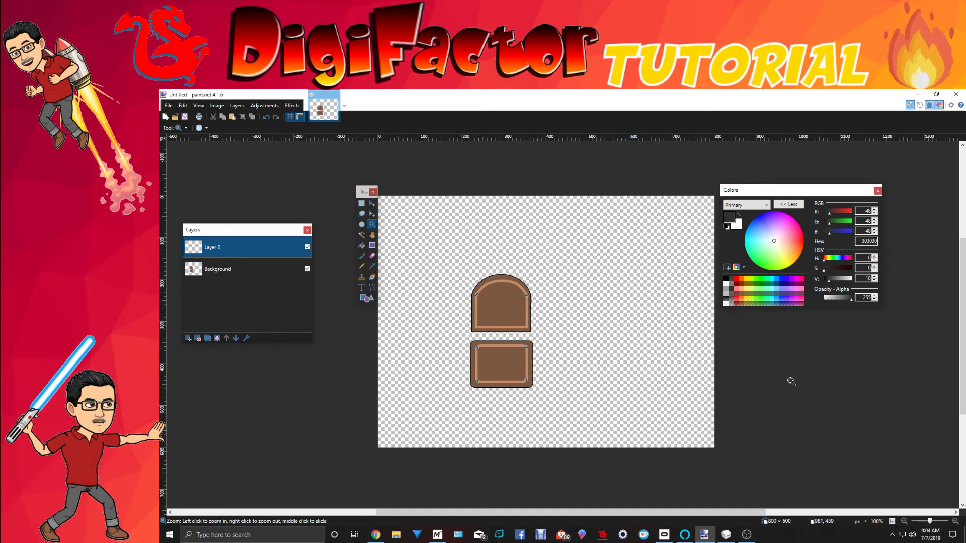
pyautogui.click(222, 108)
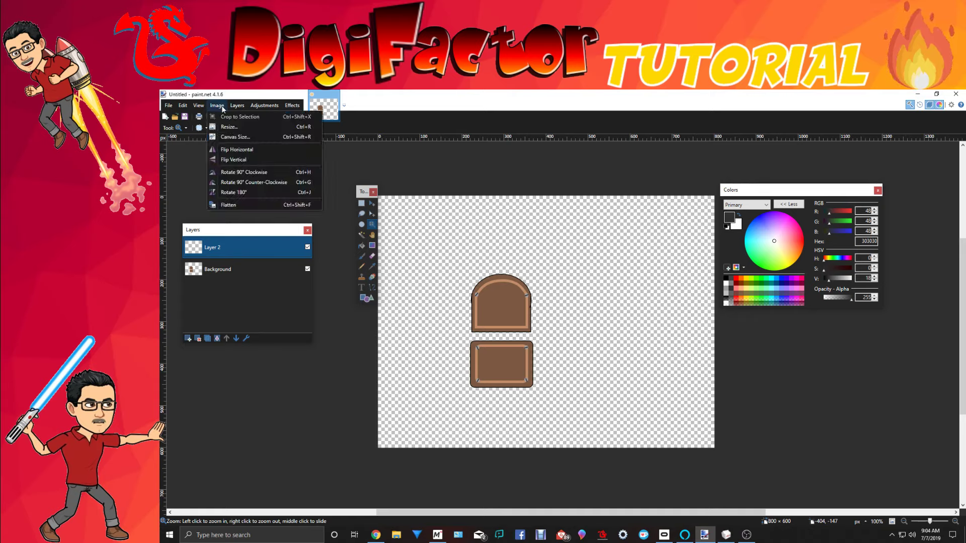
pyautogui.click(240, 205)
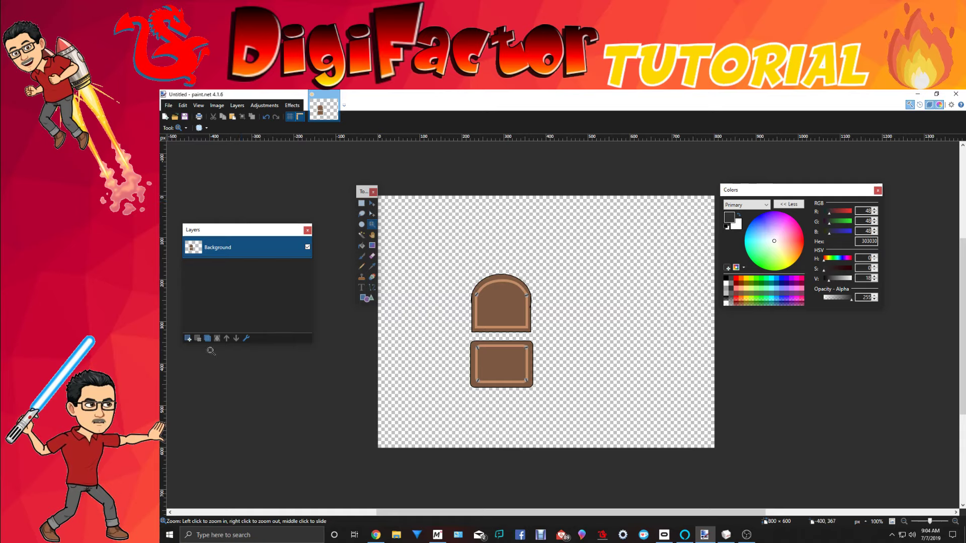
# Set the primary colour to a light blue-grey, hex A7BCCC
pyautogui.click(775, 278)
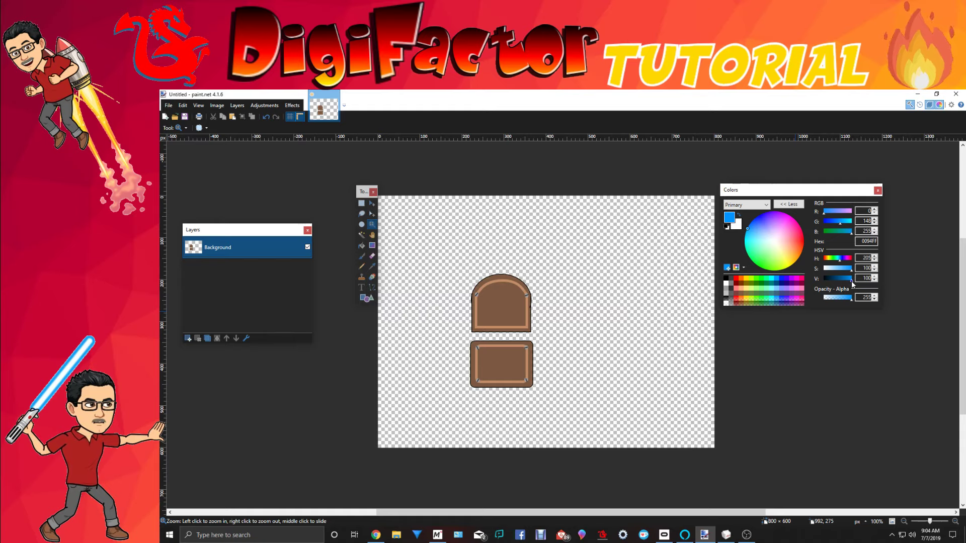
pyautogui.moveTo(851, 280); pyautogui.dragTo(827, 270)
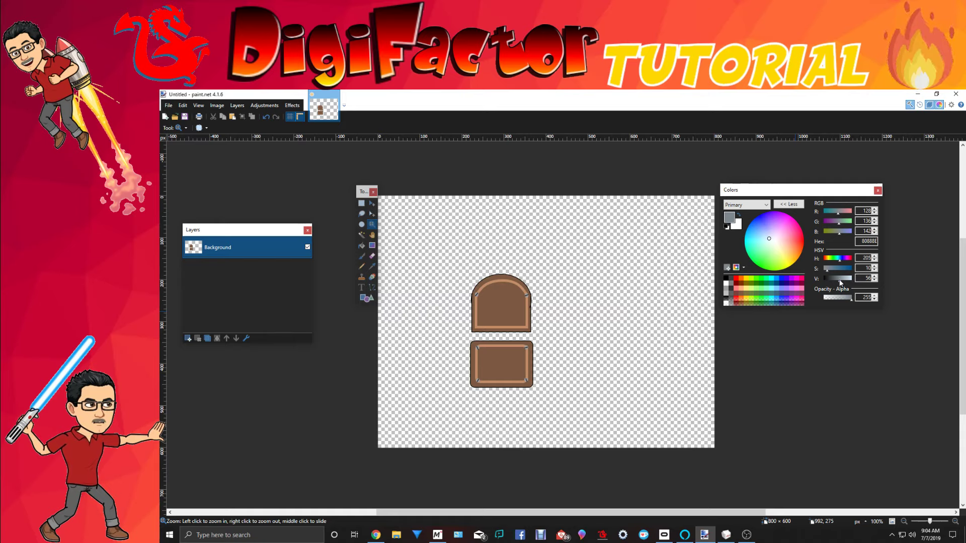
pyautogui.moveTo(839, 280); pyautogui.dragTo(843, 280)
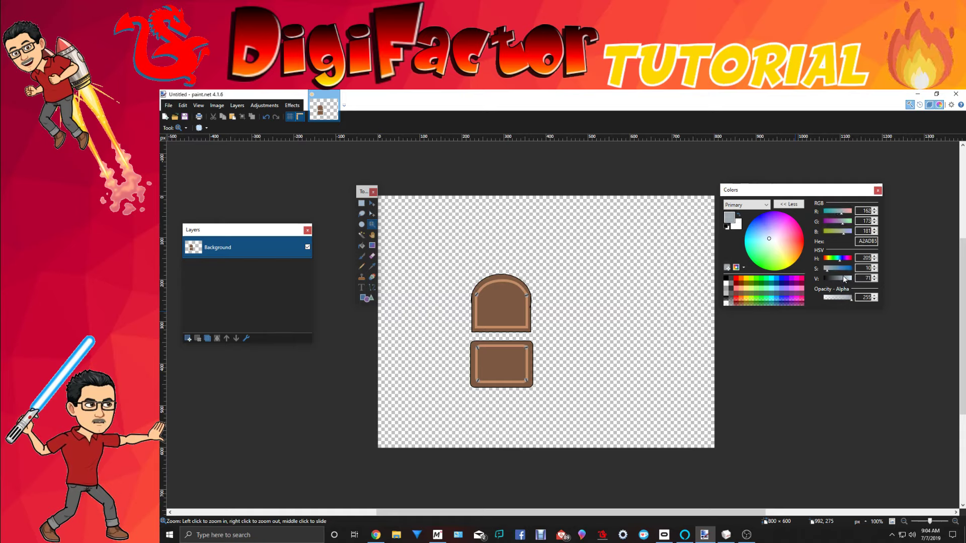
pyautogui.click(828, 269)
pyautogui.click(845, 282)
pyautogui.click(847, 282)
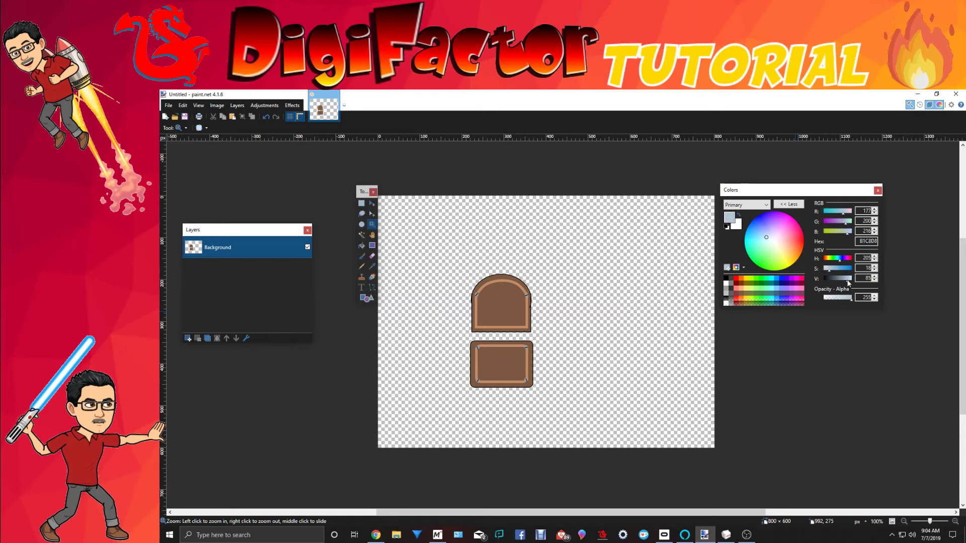
pyautogui.click(846, 279)
# Draw a filled blue-grey upright rectangle about 62 × 230 px beside the arch and rounded rectangle
pyautogui.click(367, 300)
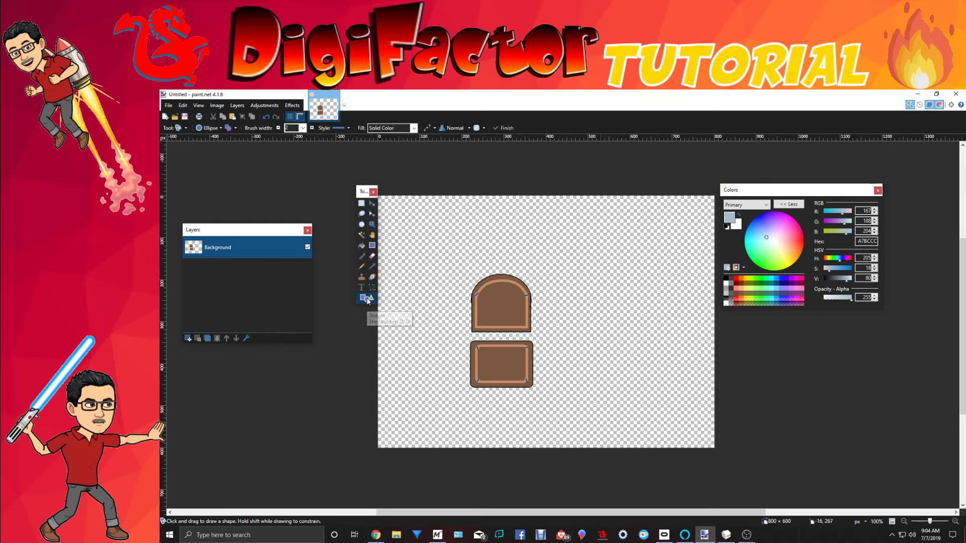
pyautogui.click(209, 129)
pyautogui.click(204, 148)
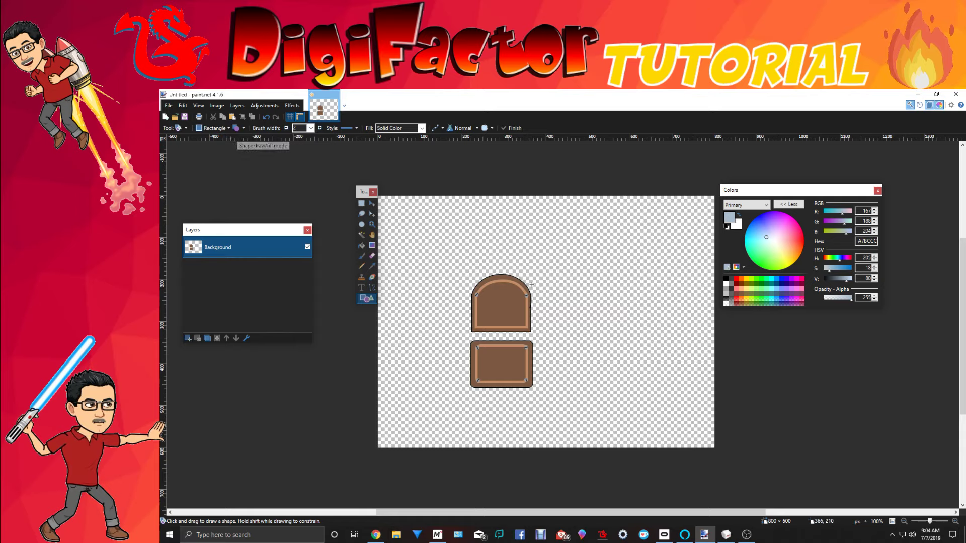
pyautogui.moveTo(541, 291); pyautogui.dragTo(568, 387)
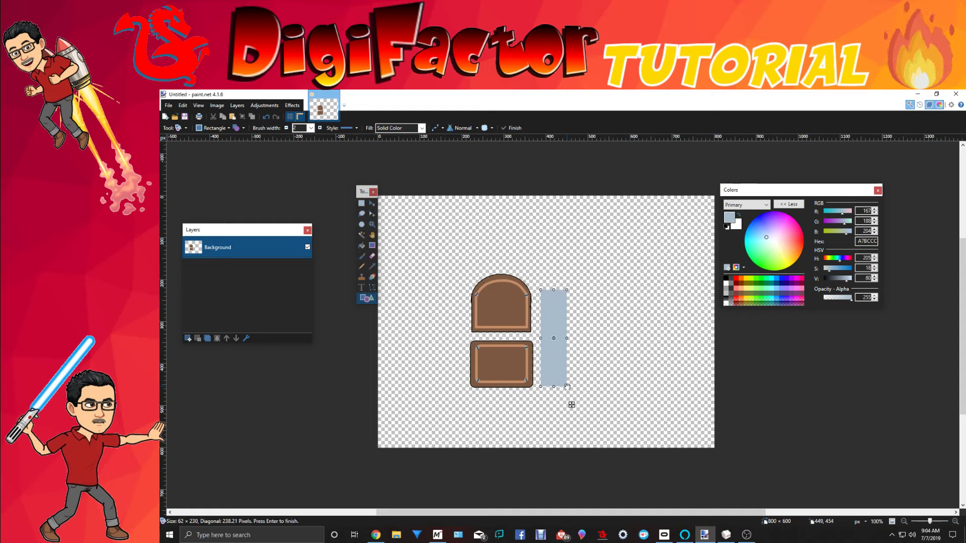
# Copy an area of about 243 × 280 px enclosing all three shapes and open the settings for a new image
pyautogui.click(362, 204)
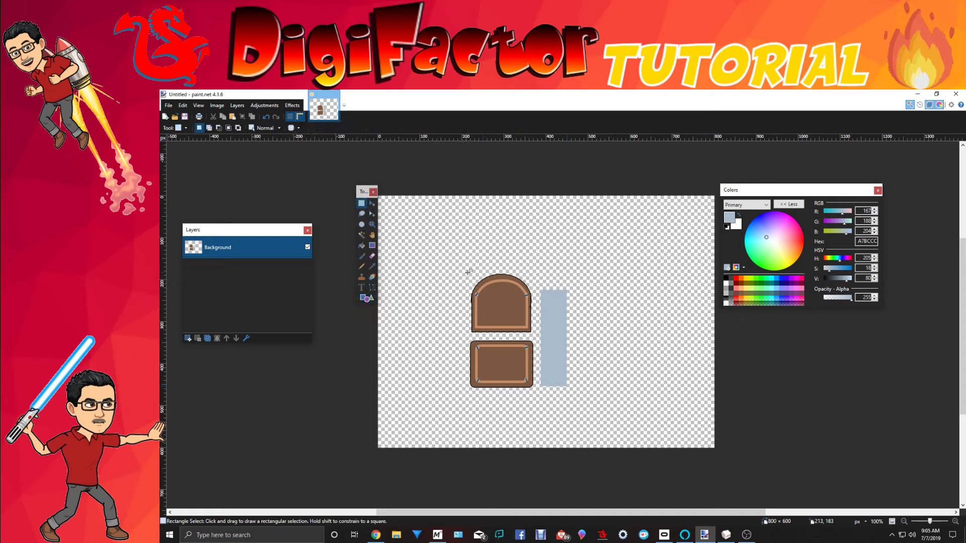
pyautogui.moveTo(467, 273); pyautogui.dragTo(570, 391)
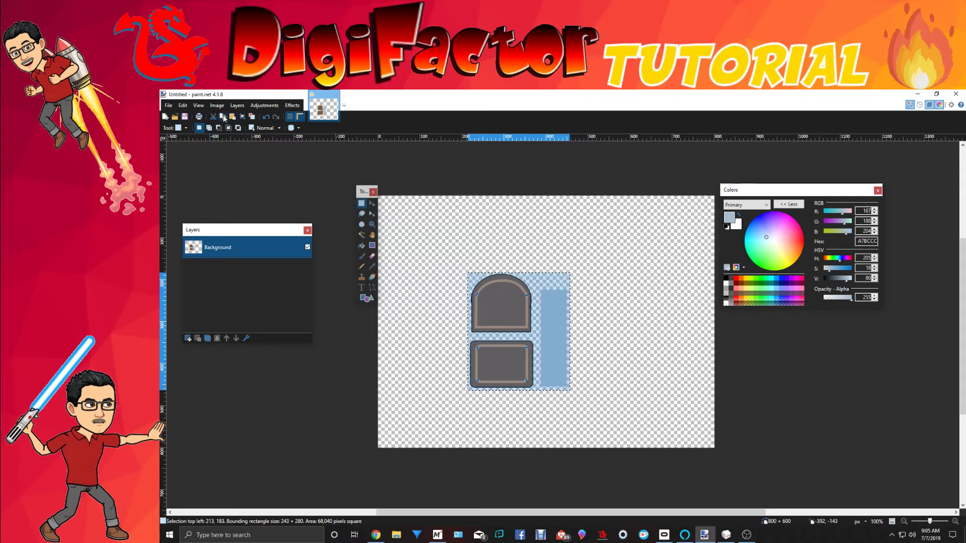
pyautogui.click(169, 105)
pyautogui.click(170, 117)
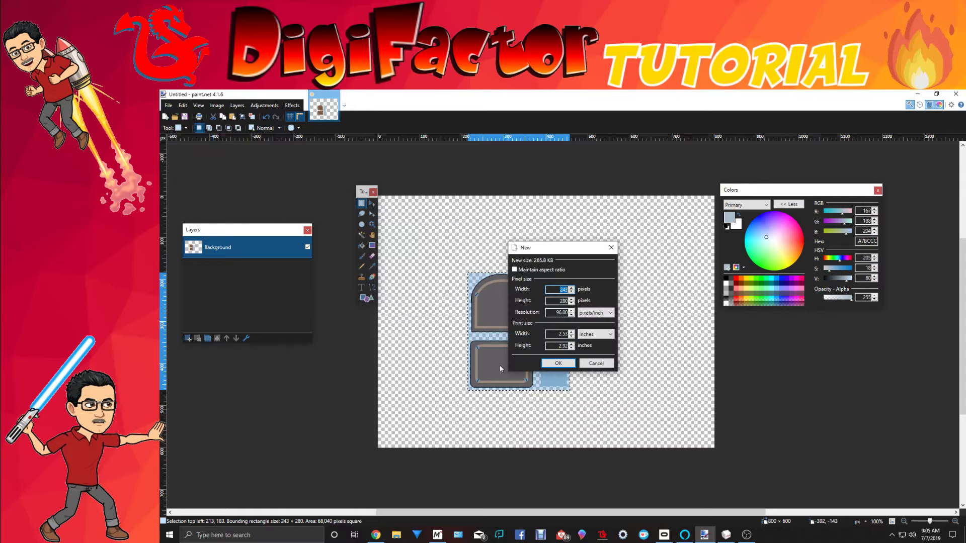
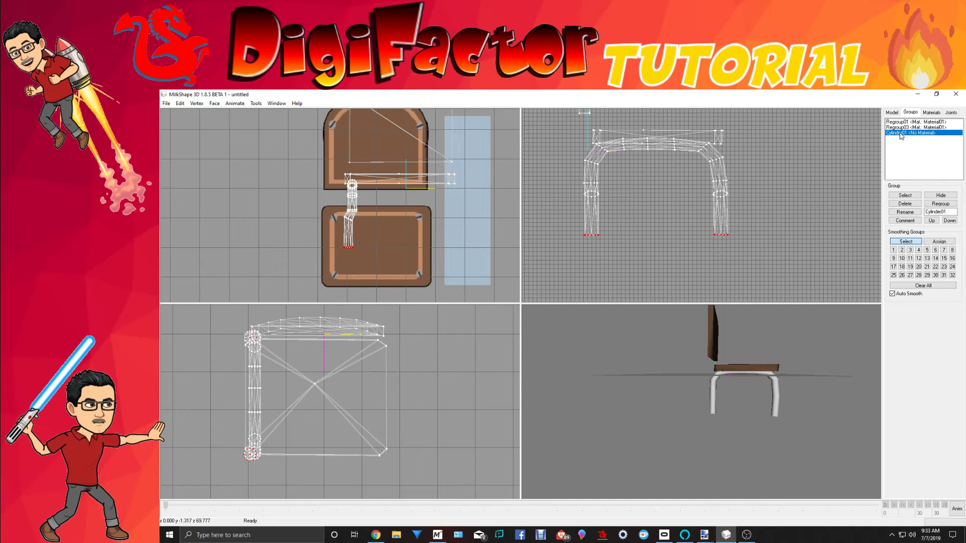
# Select the Cylinder01 leg-frame group and move it slightly toward the chair's backrest in the side view
pyautogui.doubleClick(901, 133)
pyautogui.click(890, 113)
pyautogui.click(940, 131)
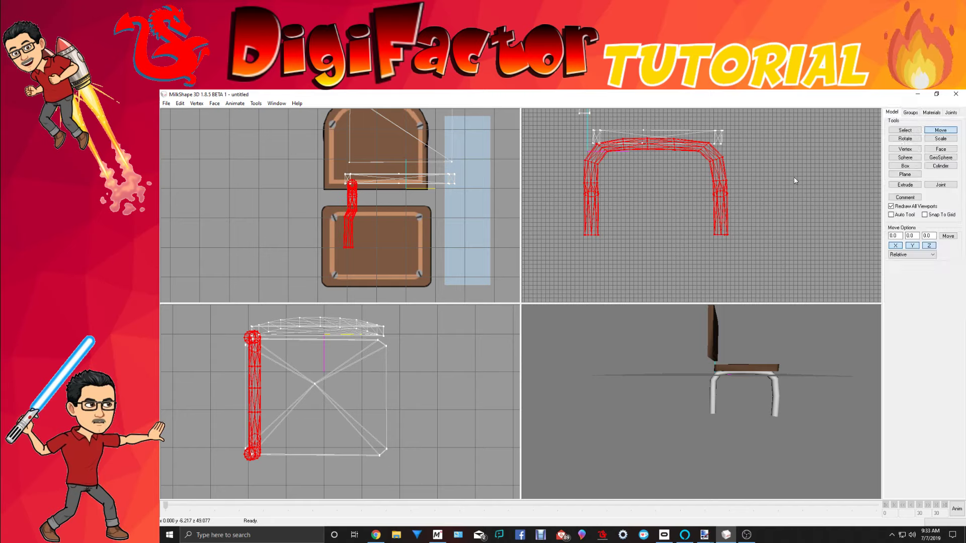
pyautogui.moveTo(795, 181); pyautogui.dragTo(786, 184)
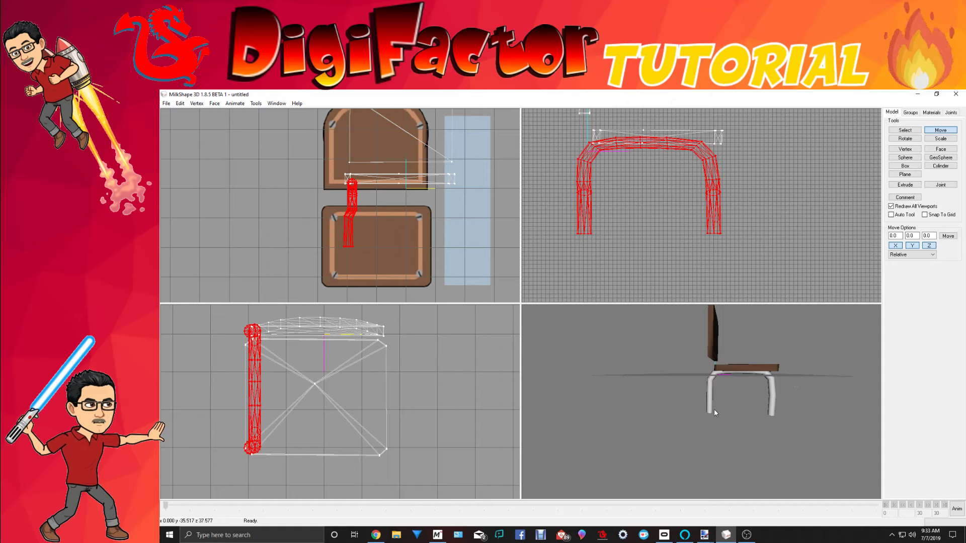
# Move the leg frame slightly inward in the front view so it sits just inside the seat's edge
pyautogui.moveTo(714, 409); pyautogui.dragTo(642, 405)
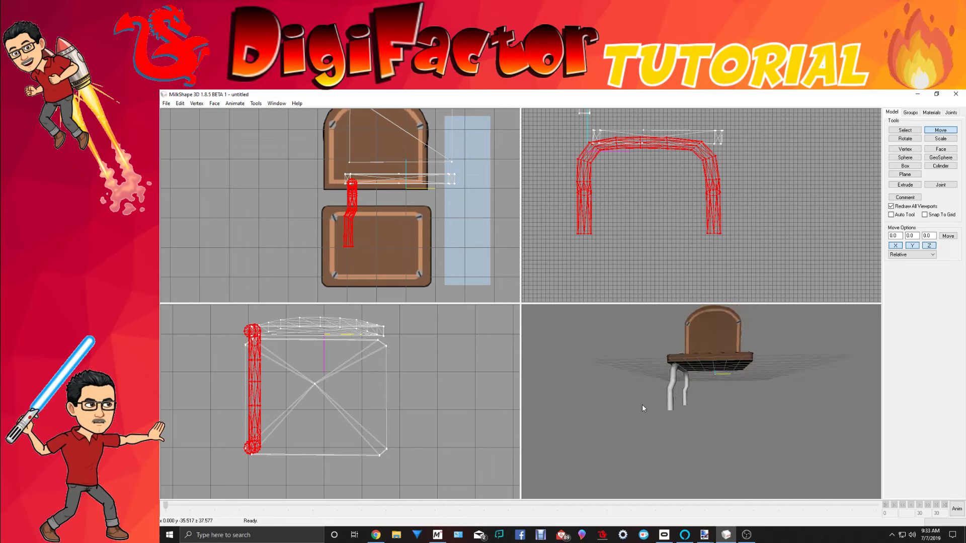
pyautogui.moveTo(447, 258); pyautogui.dragTo(456, 264)
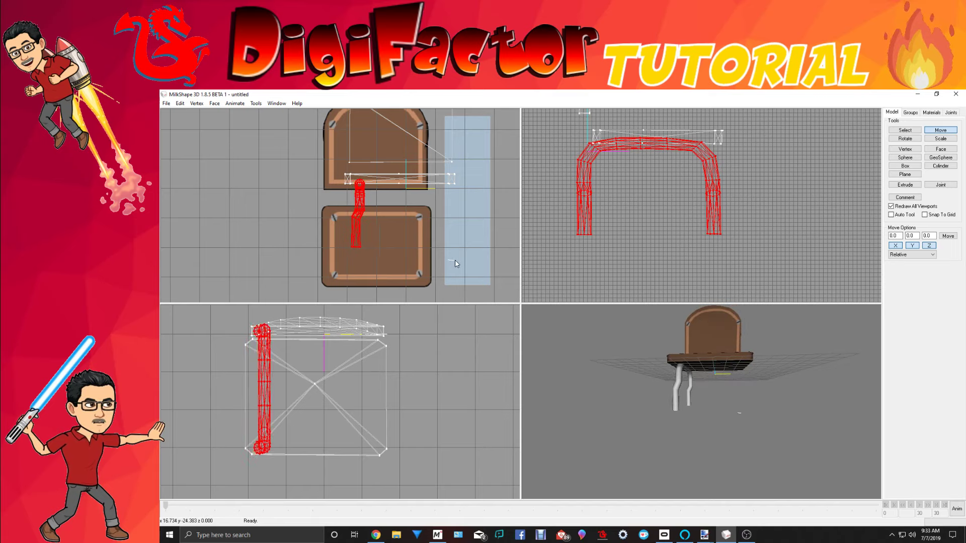
pyautogui.moveTo(707, 388); pyautogui.dragTo(721, 436)
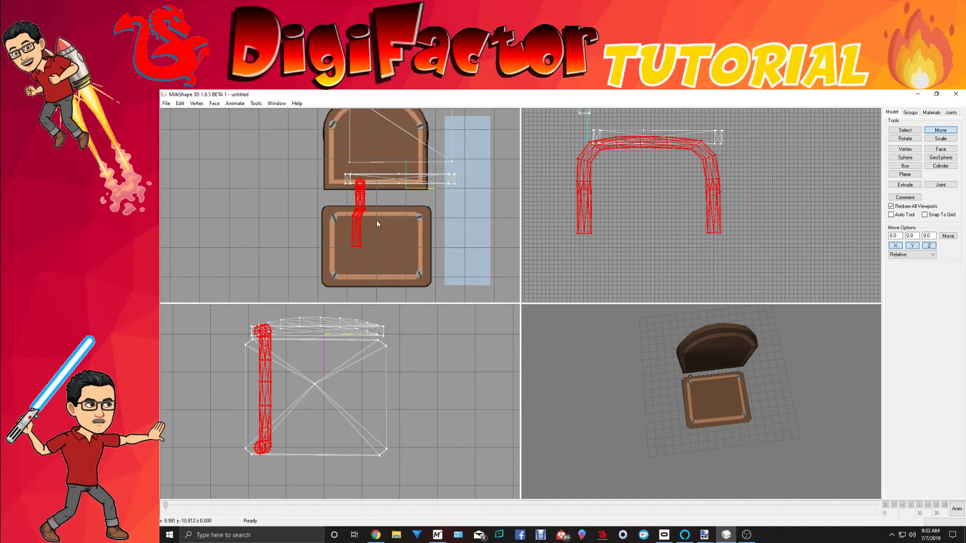
pyautogui.moveTo(377, 219); pyautogui.dragTo(373, 220)
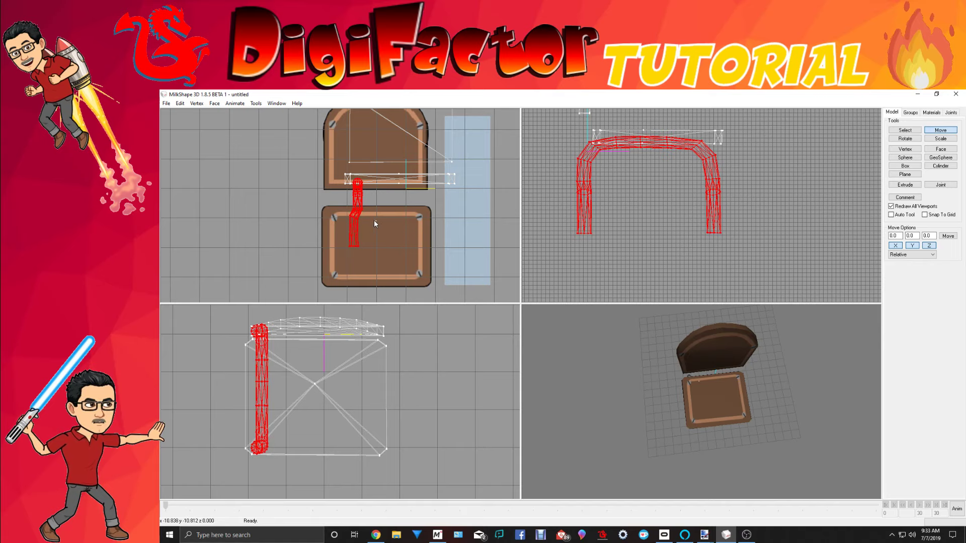
# Duplicate the leg frame and mirror the copy left to right onto the seat's opposite side
pyautogui.click(182, 104)
pyautogui.click(190, 134)
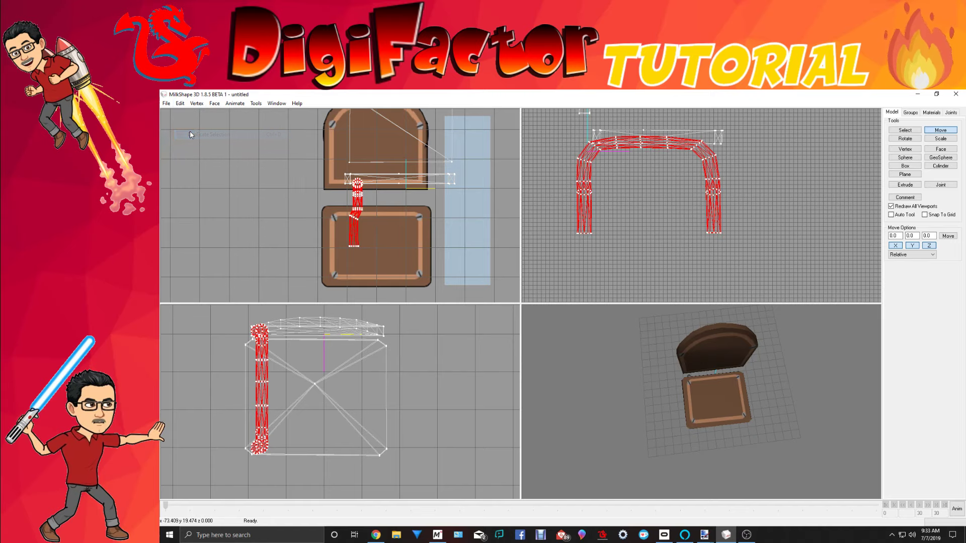
pyautogui.click(197, 106)
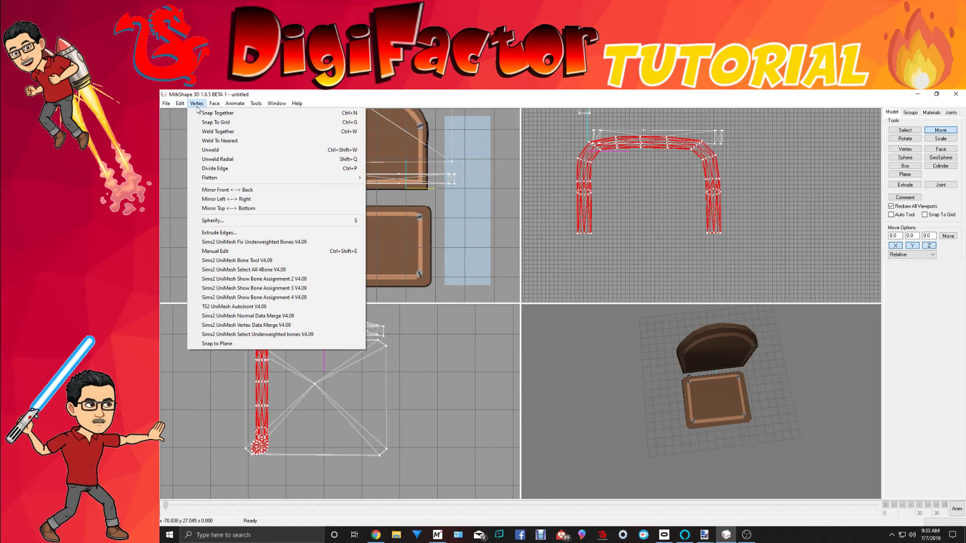
pyautogui.click(226, 199)
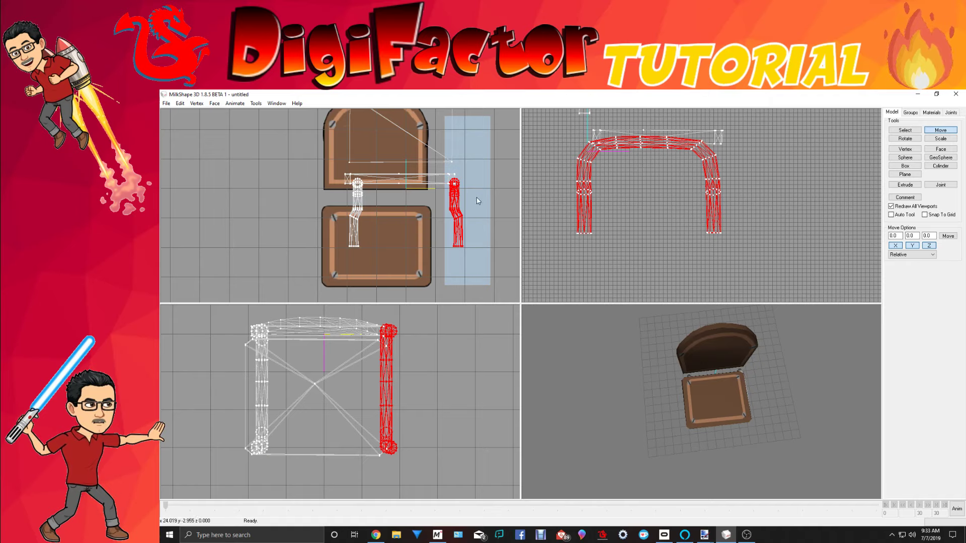
# Move the mirrored leg frame inward under the seat's edge and check all four legs from several angles
pyautogui.moveTo(417, 378); pyautogui.dragTo(406, 378)
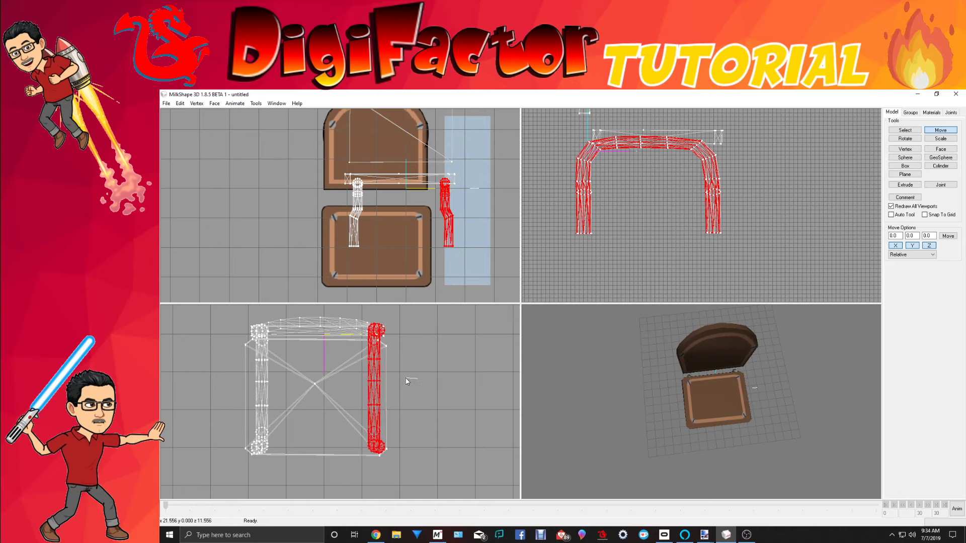
pyautogui.moveTo(620, 400); pyautogui.dragTo(548, 411)
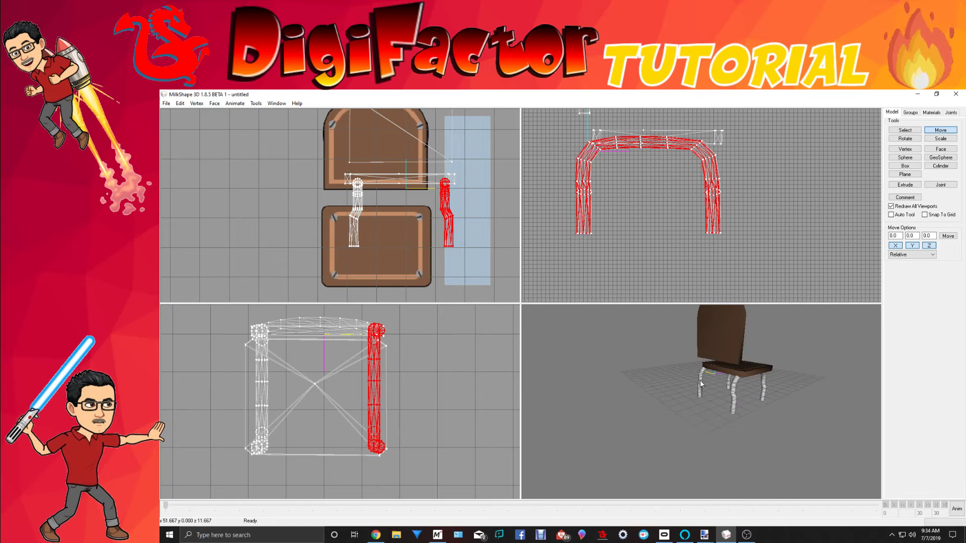
pyautogui.scroll(-7, 699, 422)
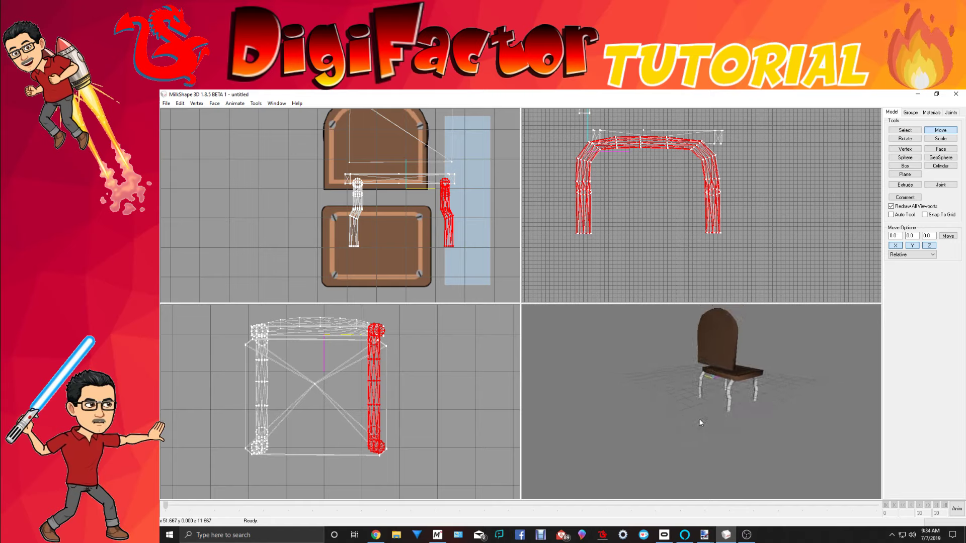
pyautogui.moveTo(700, 422); pyautogui.dragTo(717, 402)
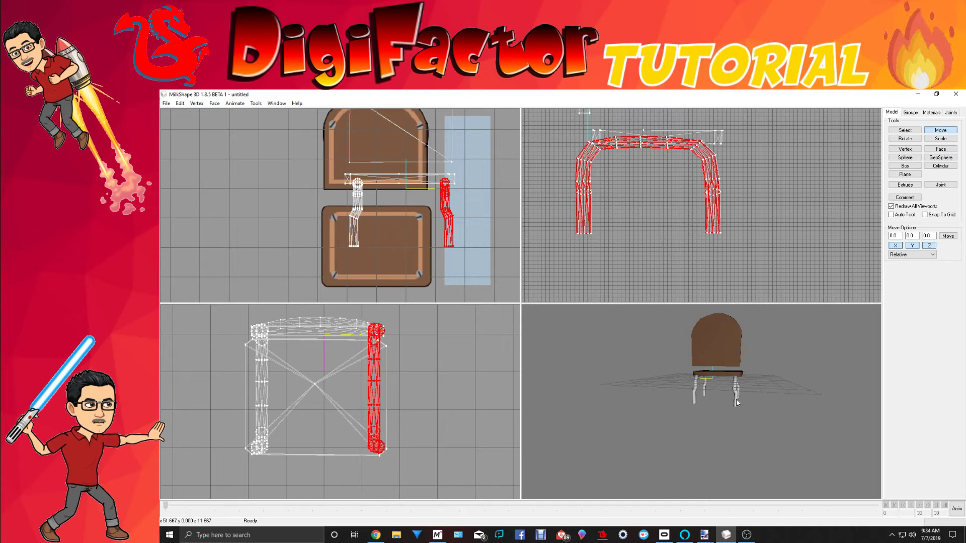
pyautogui.moveTo(719, 406); pyautogui.dragTo(646, 409)
# Deselect the leg frame and draw a tall, thin vertical cylinder with 12 stacks and 12 slices beside the chair in the front view
pyautogui.scroll(-3, 619, 258)
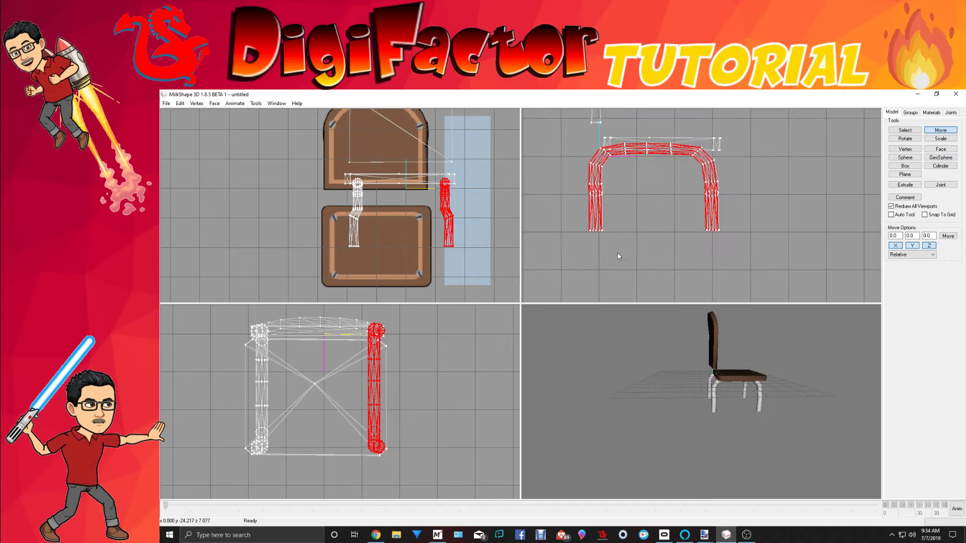
pyautogui.scroll(-2, 611, 271)
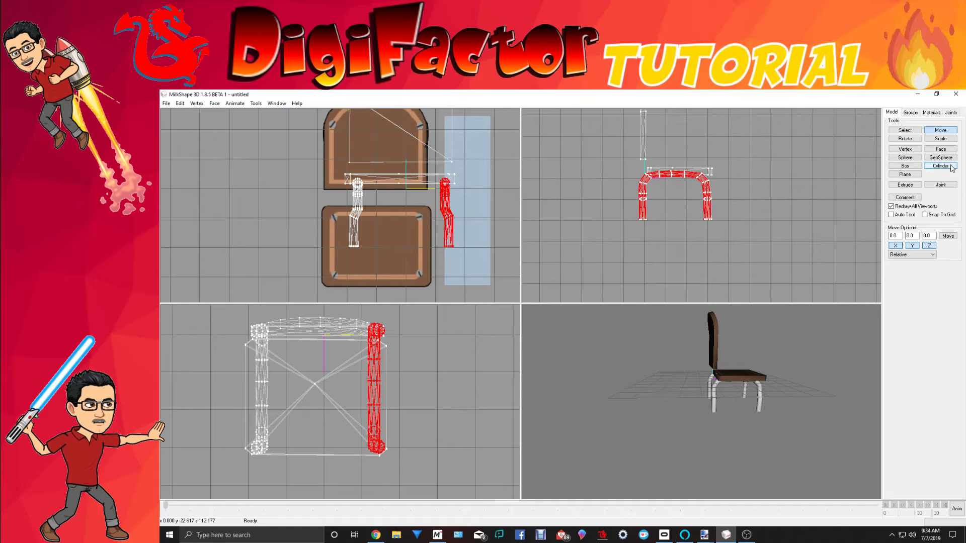
pyautogui.click(904, 131)
pyautogui.click(860, 139)
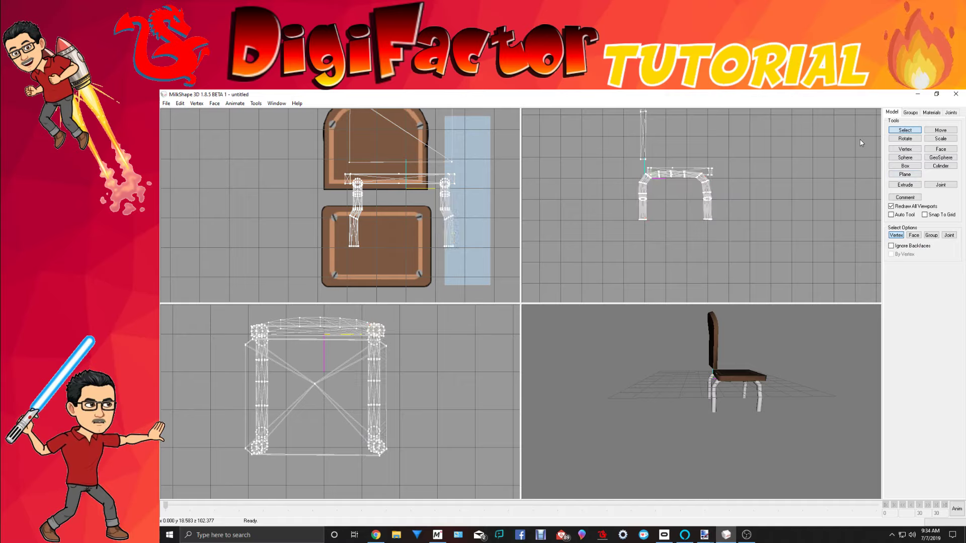
pyautogui.click(938, 168)
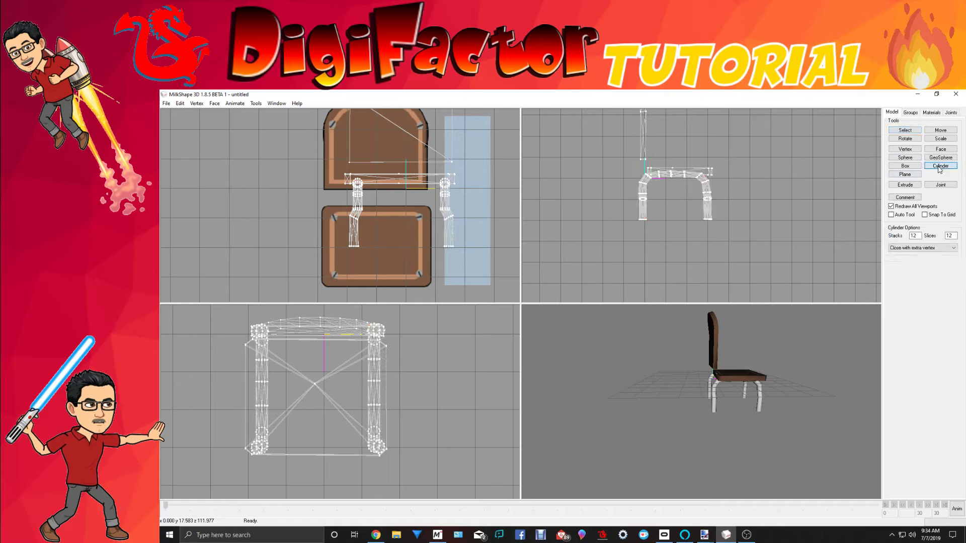
pyautogui.scroll(-3, 450, 216)
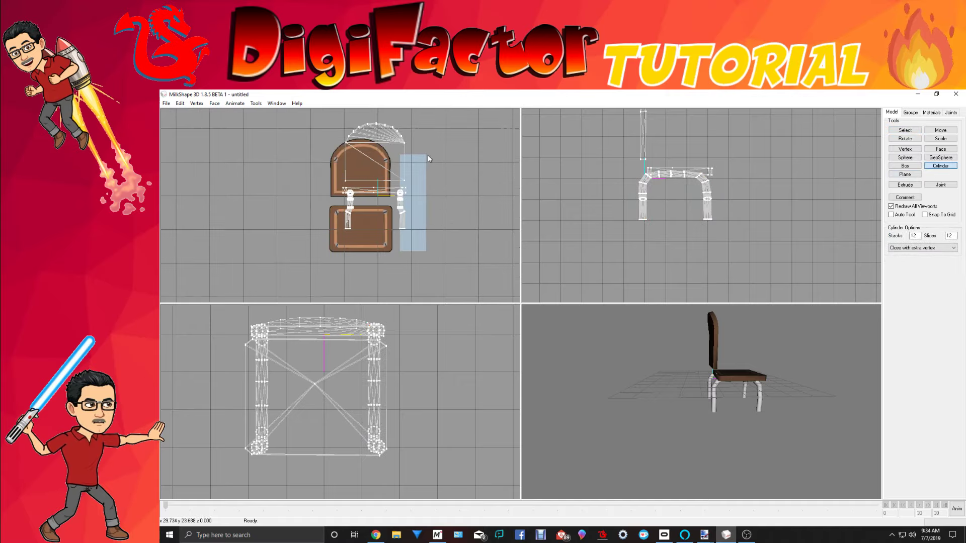
pyautogui.moveTo(423, 142); pyautogui.dragTo(430, 233)
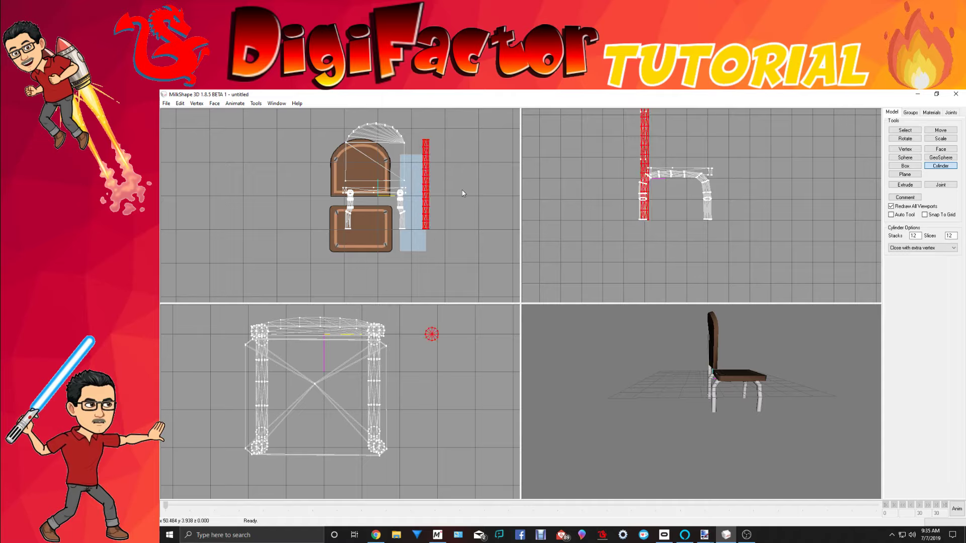
# Rotate the cylinder's upper rings to slant outward and move them back onto the top of the straight section
pyautogui.moveTo(491, 213); pyautogui.dragTo(402, 229, button='right')
pyautogui.scroll(-2, 402, 233)
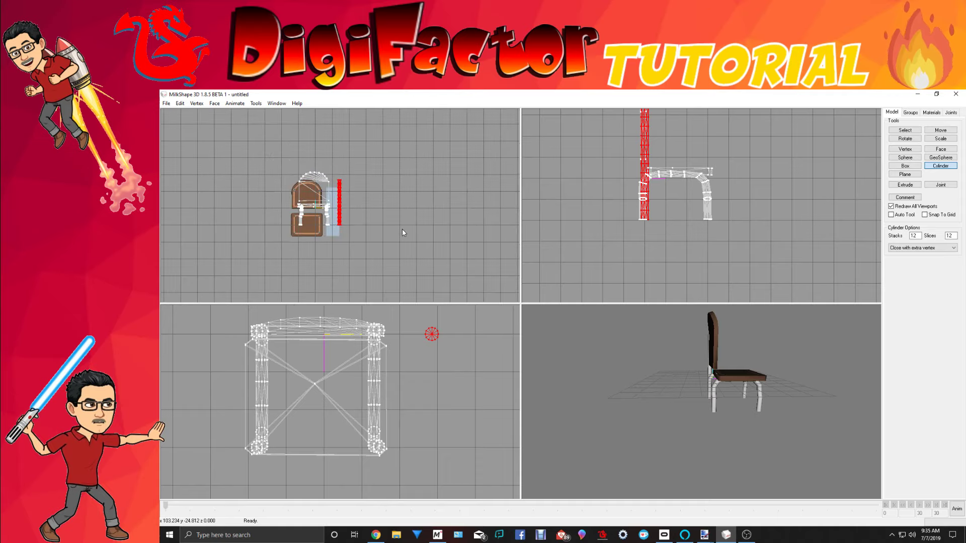
pyautogui.scroll(4, 403, 233)
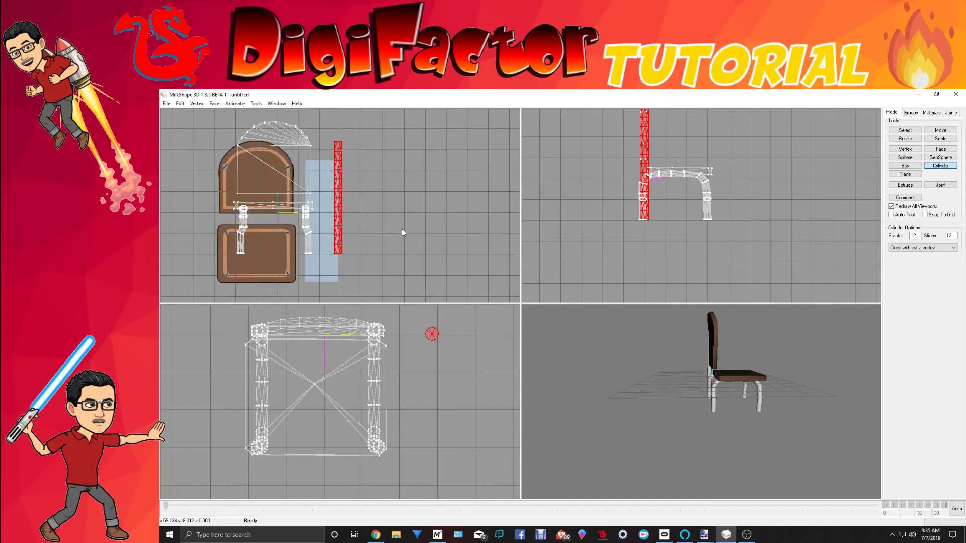
pyautogui.click(905, 129)
pyautogui.moveTo(324, 130); pyautogui.dragTo(353, 177)
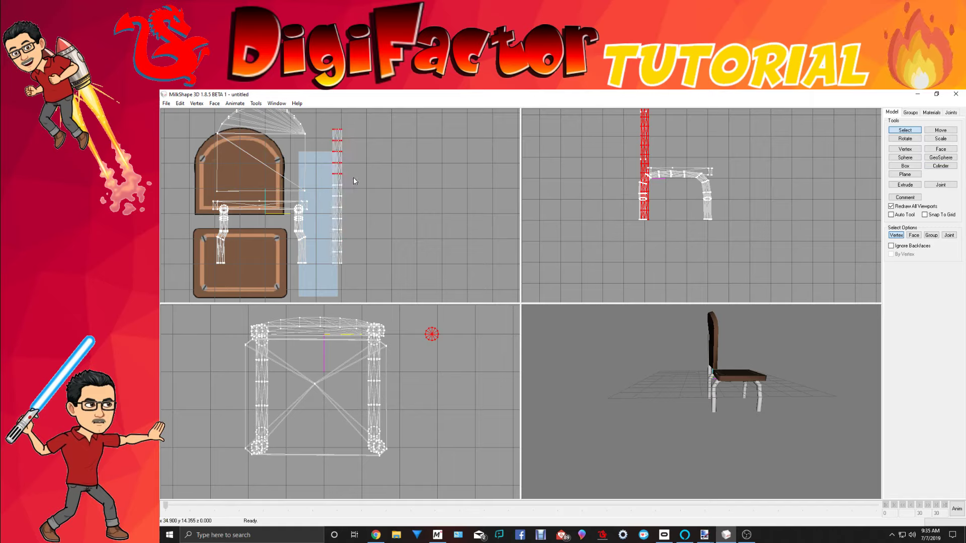
pyautogui.click(904, 139)
pyautogui.moveTo(366, 131); pyautogui.dragTo(377, 156)
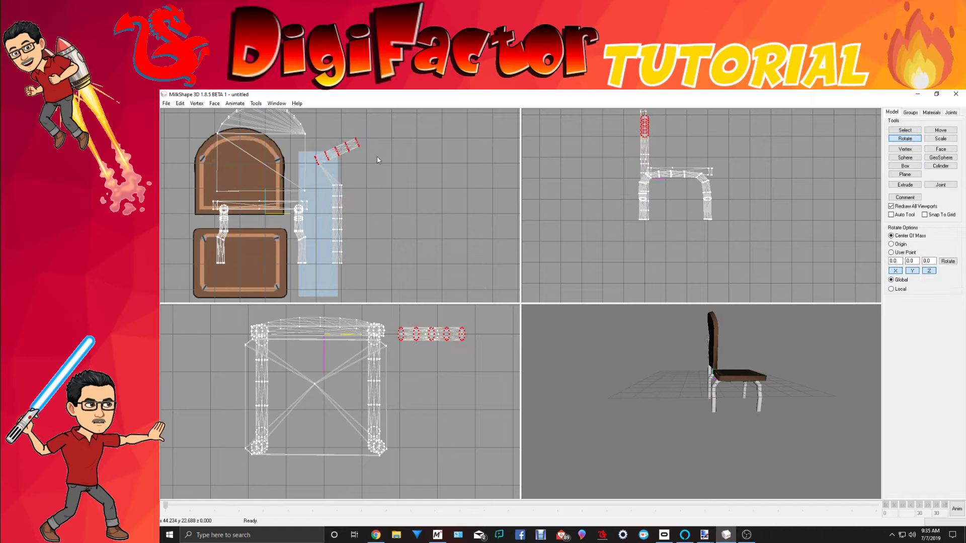
pyautogui.click(941, 129)
pyautogui.moveTo(455, 145); pyautogui.dragTo(501, 156)
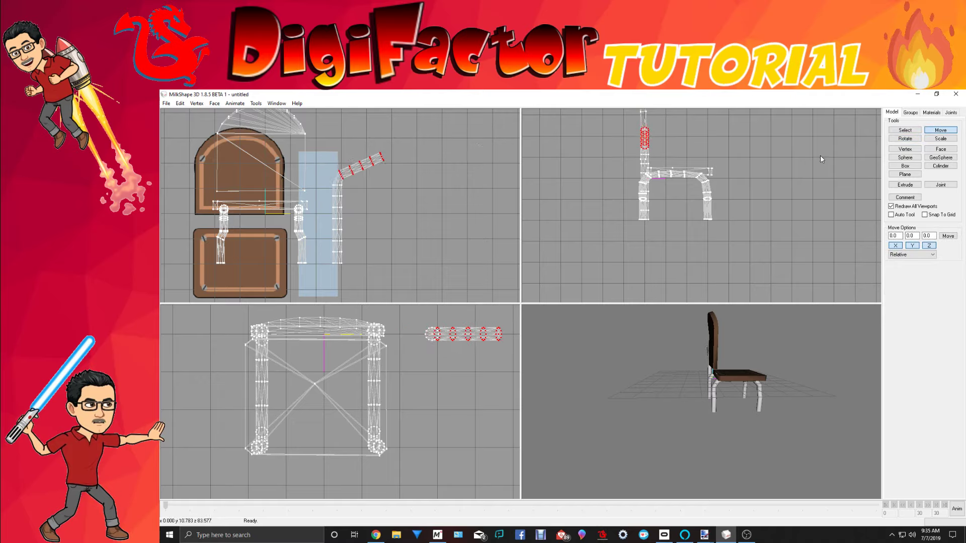
# Rotate the cylinder's lower rings outward and move them up to join the straight section, mirroring the upper bend
pyautogui.click(901, 131)
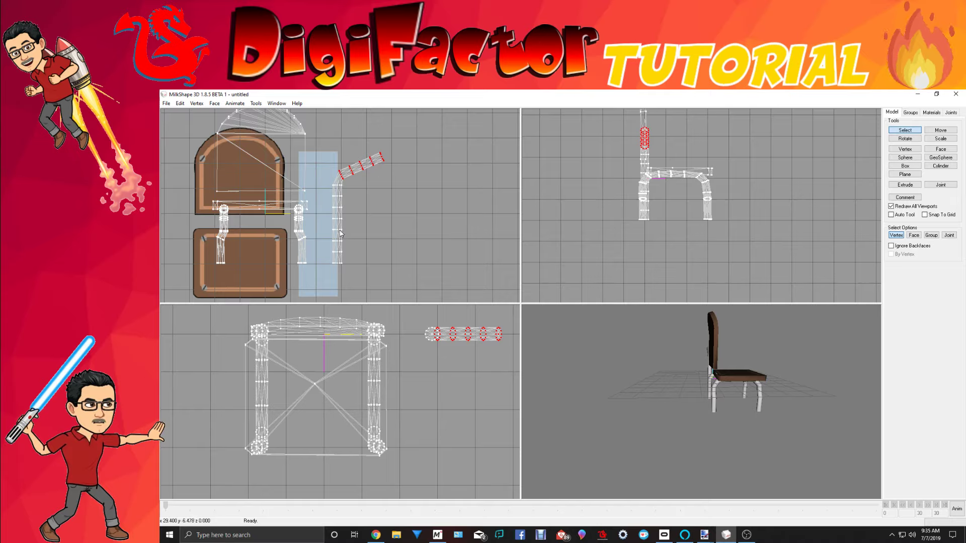
pyautogui.moveTo(327, 220); pyautogui.dragTo(394, 258)
pyautogui.click(908, 139)
pyautogui.click(940, 130)
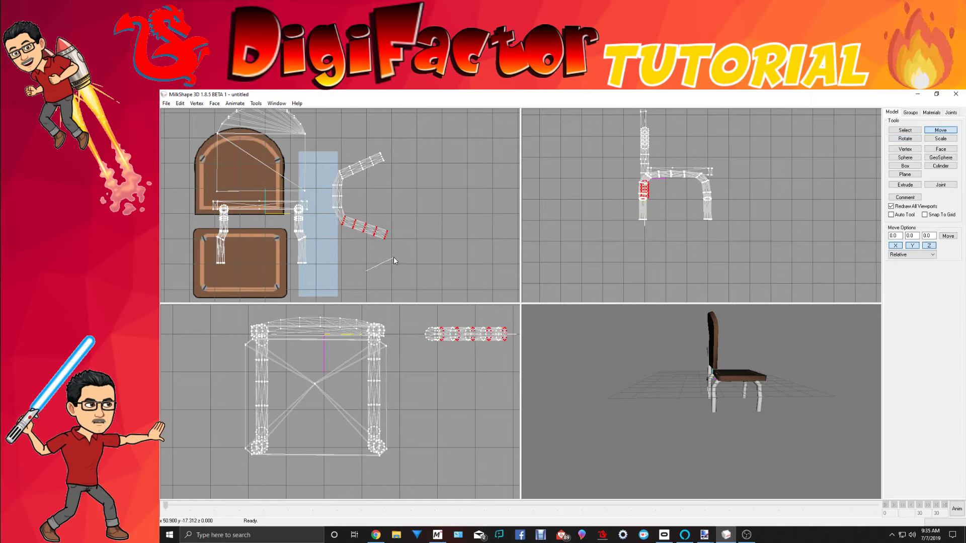
# Rotate the end rings of the cylinder's lower arm to horizontal and move them slightly up for a smoother bend
pyautogui.click(916, 130)
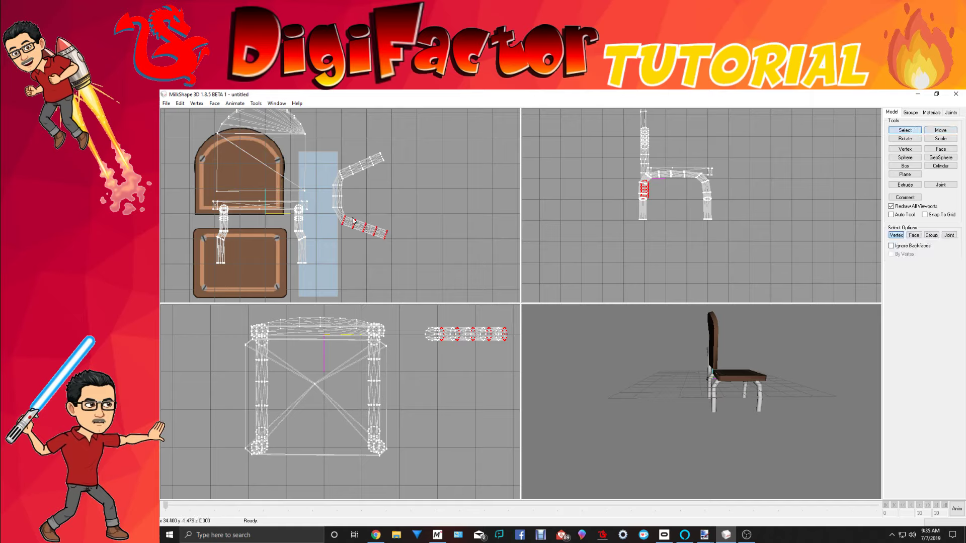
pyautogui.moveTo(352, 217); pyautogui.dragTo(397, 252)
pyautogui.click(895, 140)
pyautogui.moveTo(501, 255); pyautogui.dragTo(441, 262)
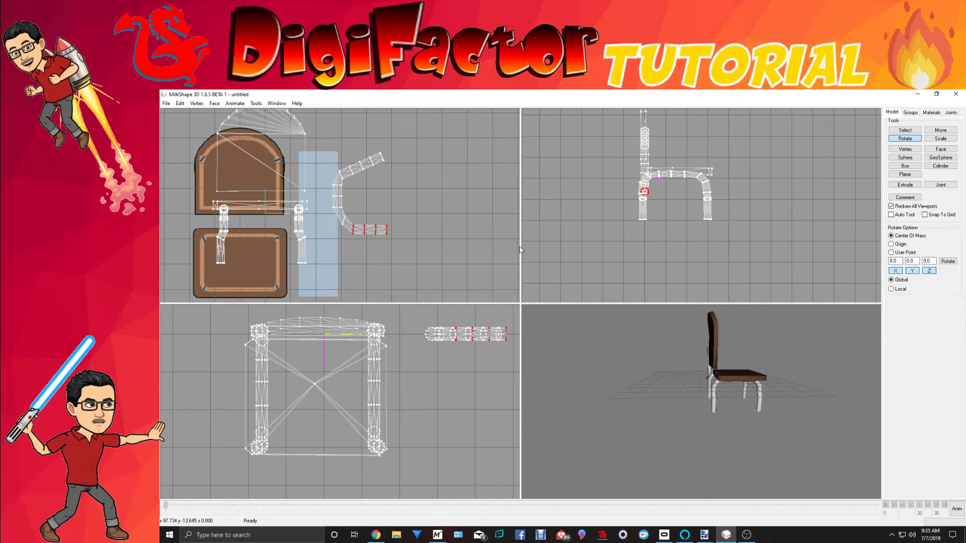
pyautogui.click(912, 130)
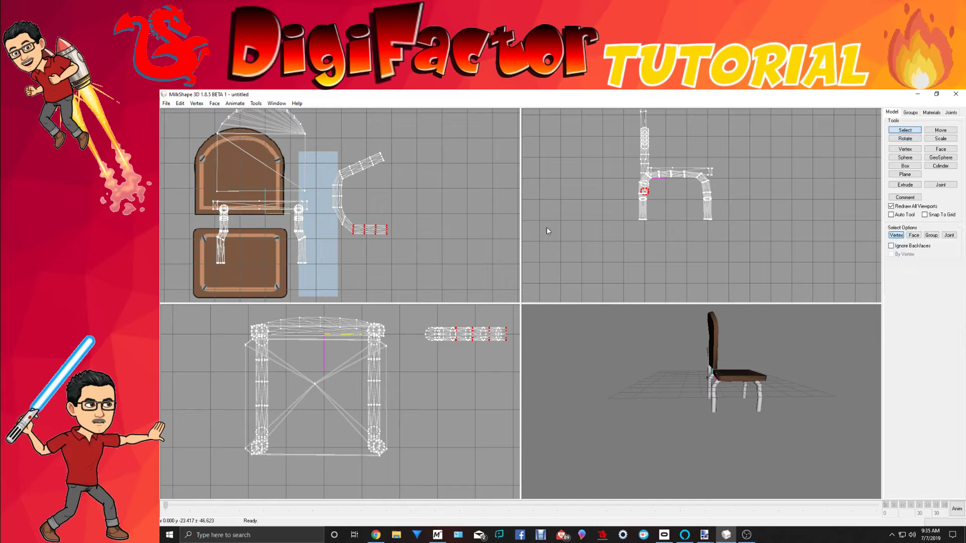
pyautogui.click(439, 261)
pyautogui.moveTo(350, 221); pyautogui.dragTo(417, 249)
pyautogui.click(940, 130)
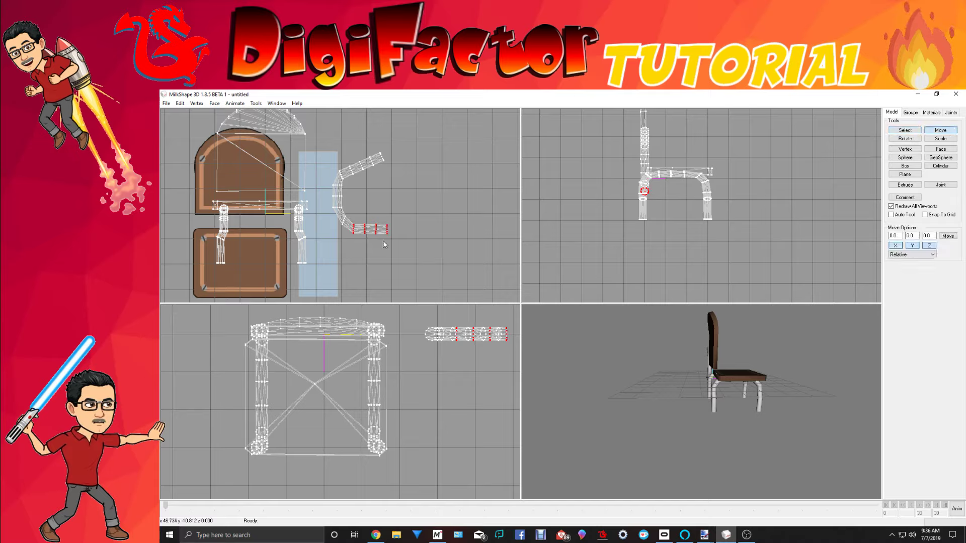
pyautogui.moveTo(383, 241); pyautogui.dragTo(382, 238)
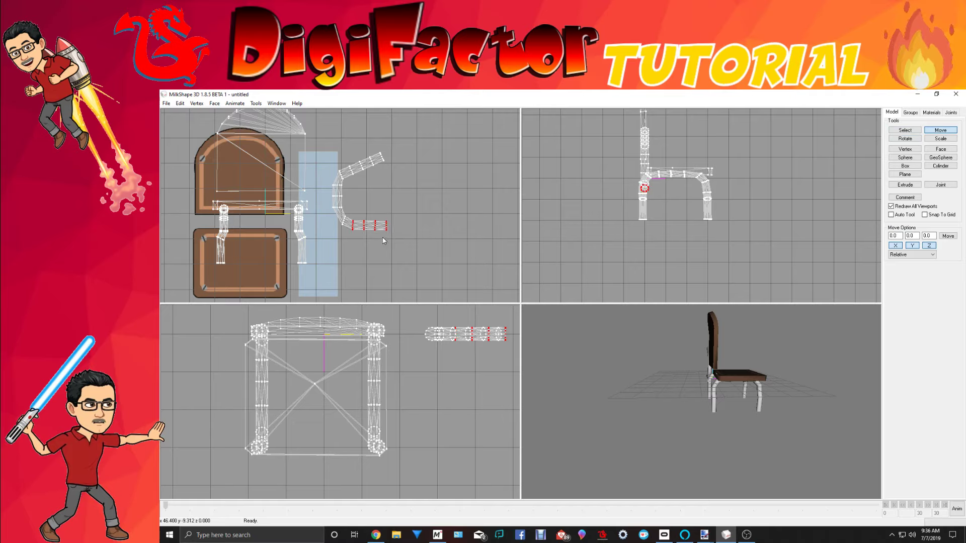
# Rotate the end rings of the cylinder's upper arm to horizontal and move them slightly down to line up with the bend
pyautogui.click(905, 131)
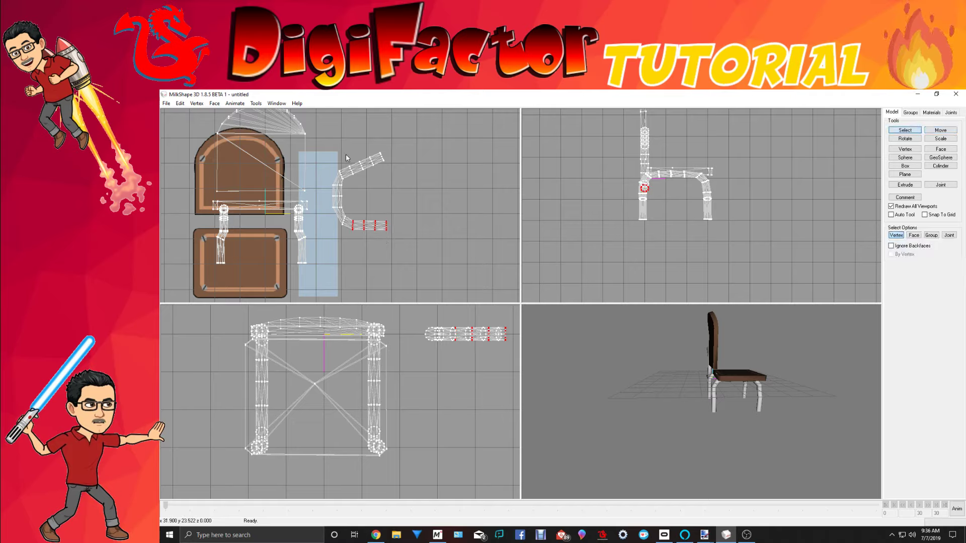
pyautogui.moveTo(345, 154); pyautogui.dragTo(408, 186)
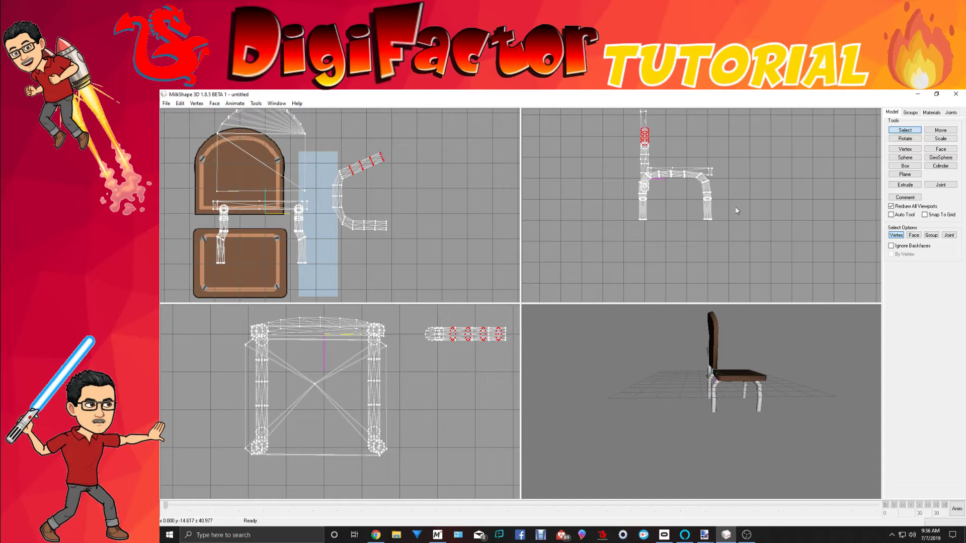
pyautogui.click(894, 140)
pyautogui.moveTo(473, 181); pyautogui.dragTo(466, 186)
pyautogui.click(940, 130)
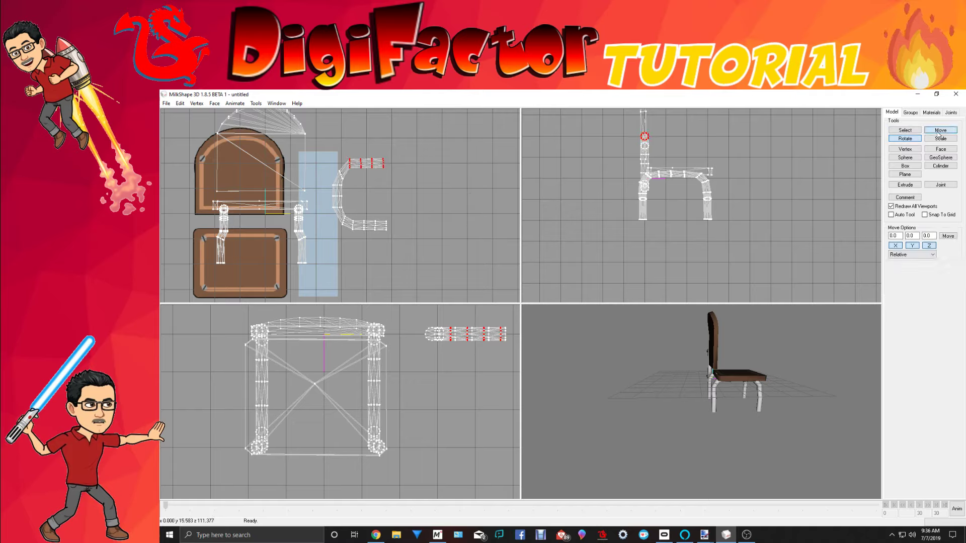
pyautogui.moveTo(346, 198); pyautogui.dragTo(349, 204)
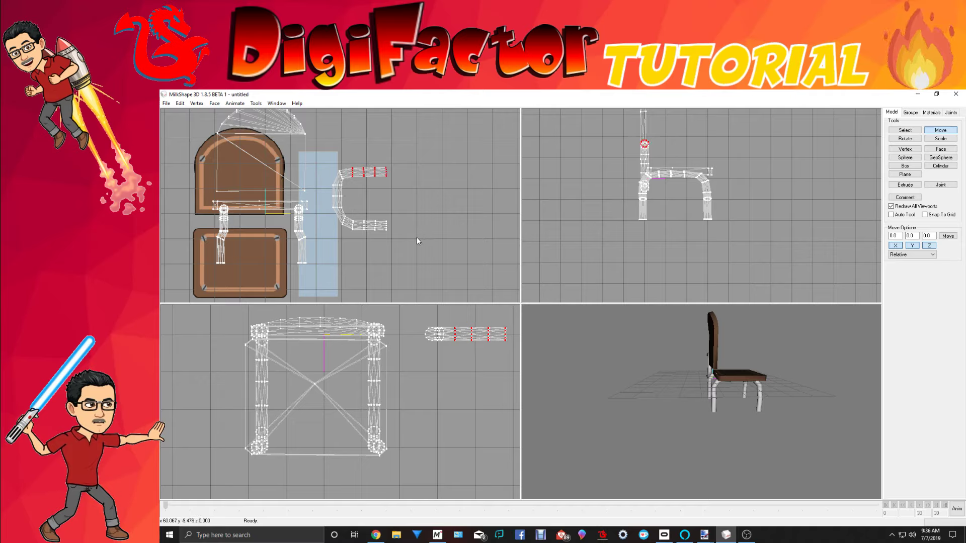
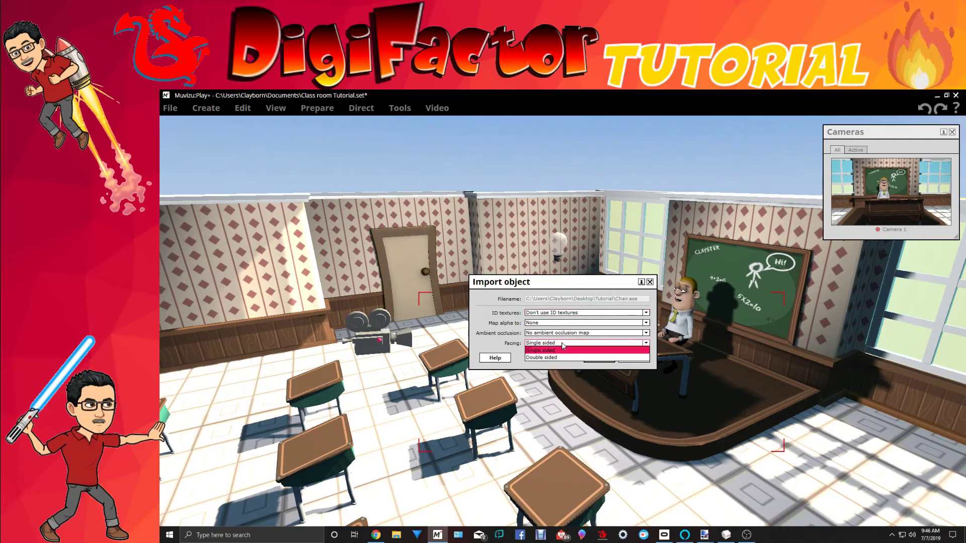
# In Muvizu, import Chair.ase as a double-sided object, place it on the floor beside the teacher's platform and turn it toward the student desks
pyautogui.click(561, 350)
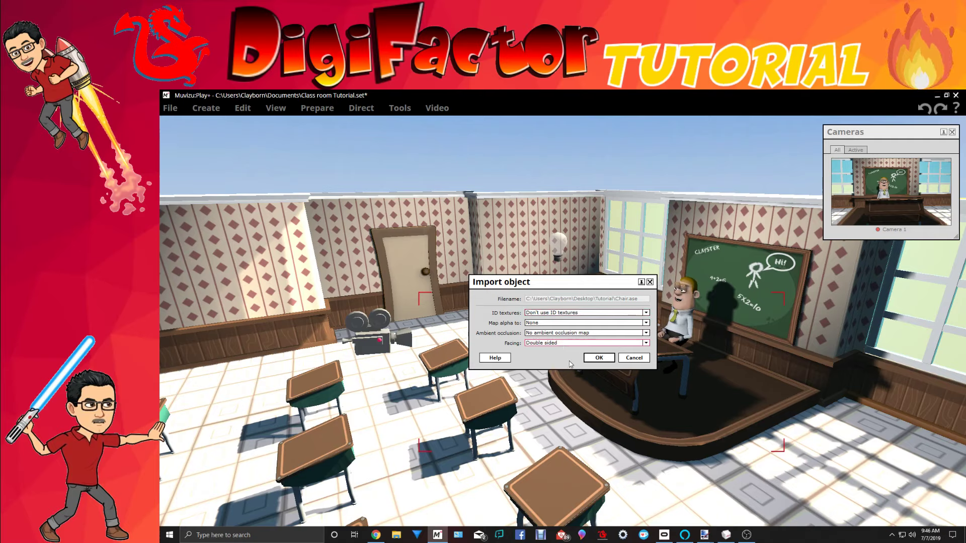
pyautogui.click(599, 358)
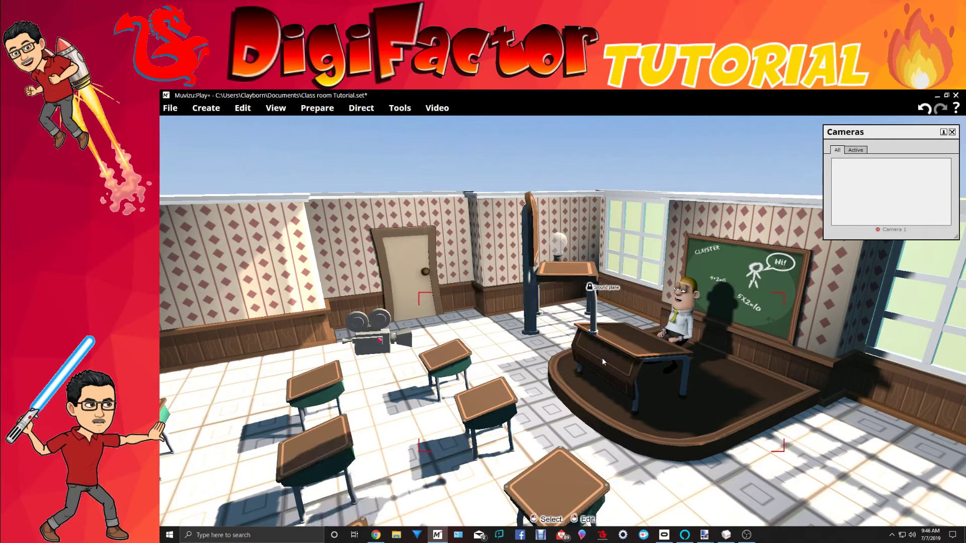
pyautogui.moveTo(580, 278); pyautogui.dragTo(541, 327)
pyautogui.moveTo(542, 327); pyautogui.dragTo(501, 327, button='middle')
pyautogui.moveTo(584, 327); pyautogui.dragTo(693, 317, button='right')
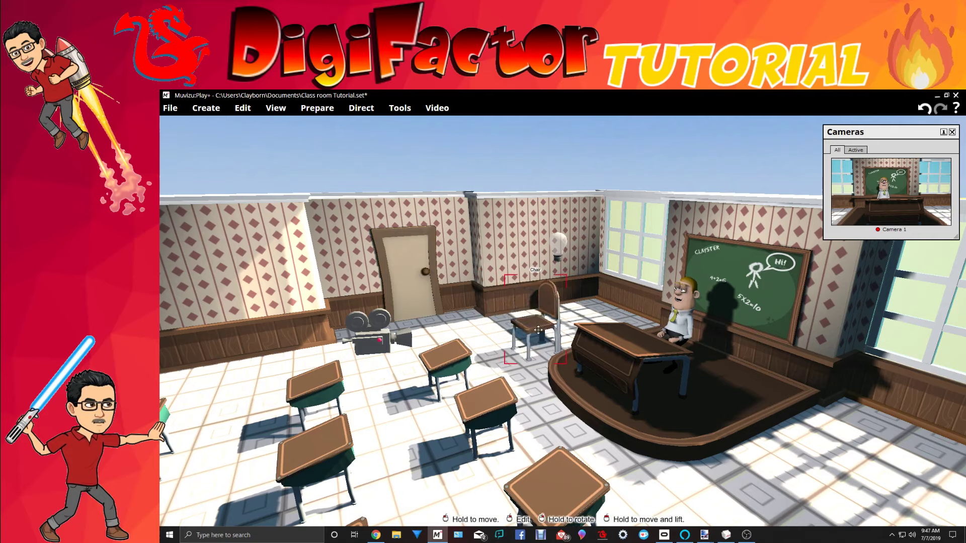
# Turn off Can be stood on in the chair's physics and move the seated character from the teacher's desk onto the chair
pyautogui.click(685, 324)
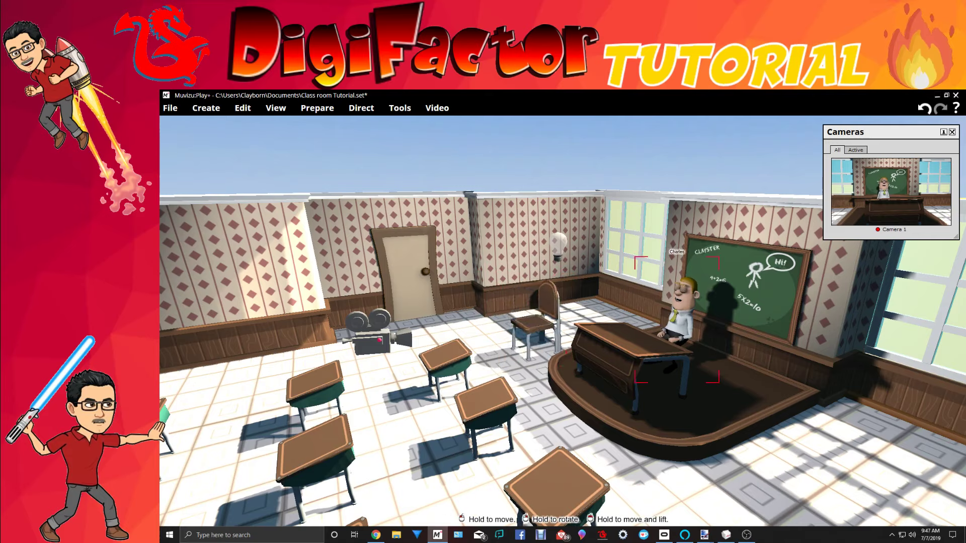
pyautogui.moveTo(676, 314); pyautogui.dragTo(515, 319)
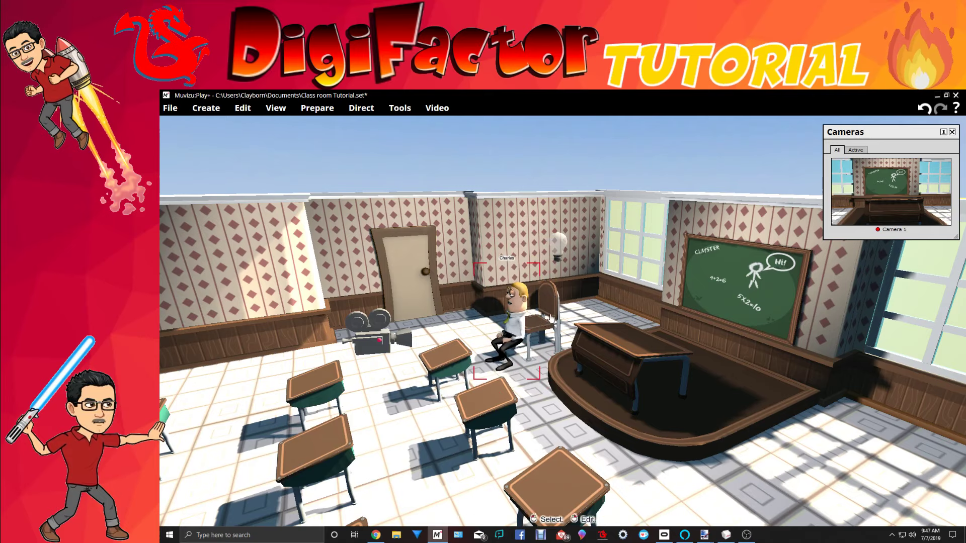
pyautogui.rightClick(550, 316)
pyautogui.click(539, 327)
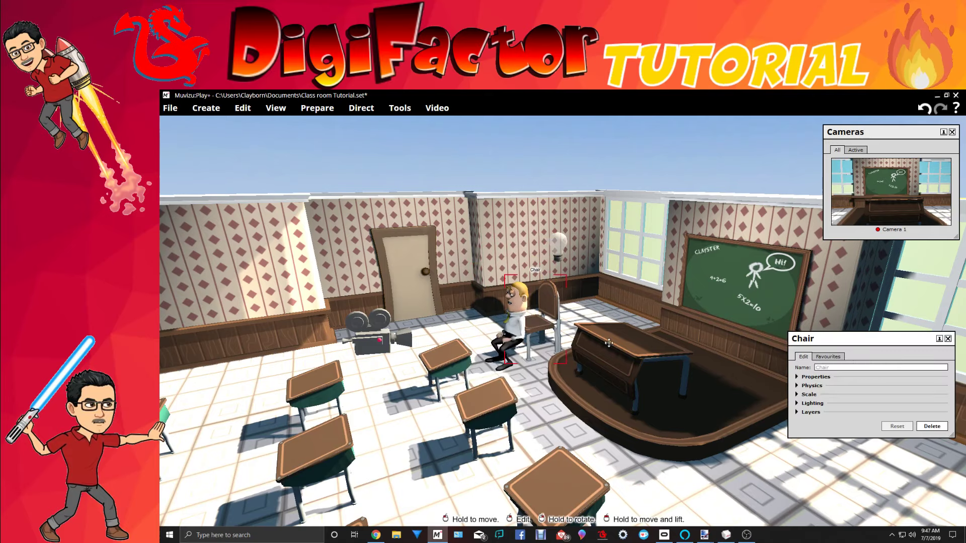
pyautogui.click(812, 386)
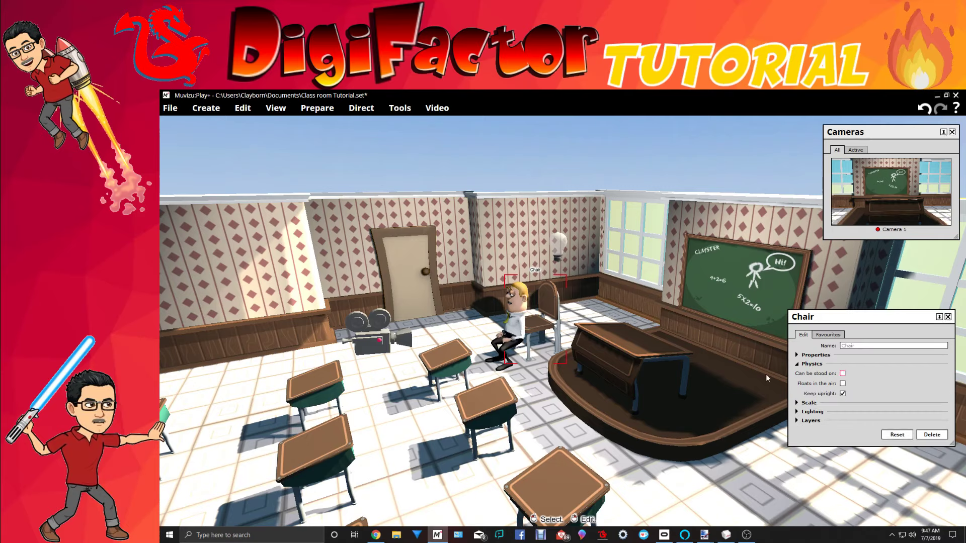
pyautogui.click(511, 323)
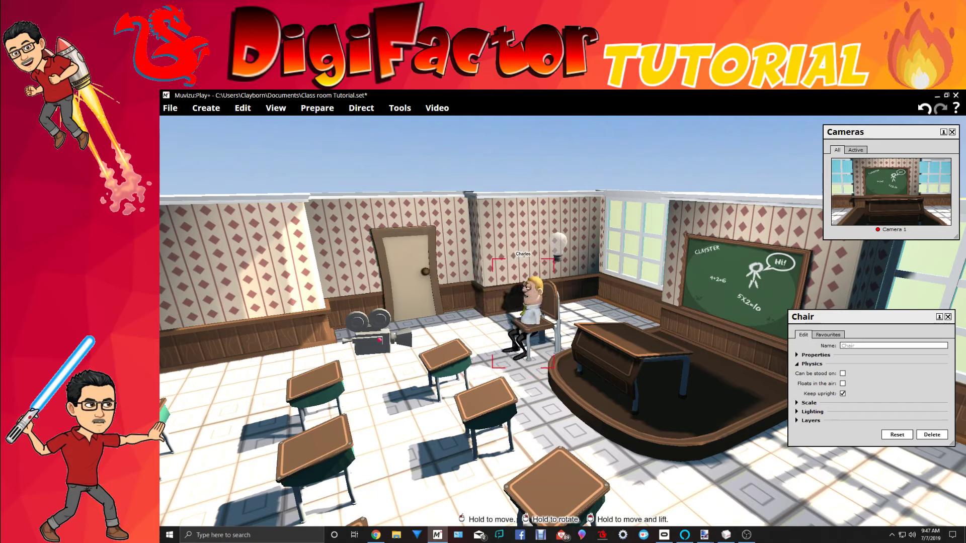
# Scale the chair uniformly to 0.6 and inspect its fit with the seated character close up
pyautogui.click(808, 403)
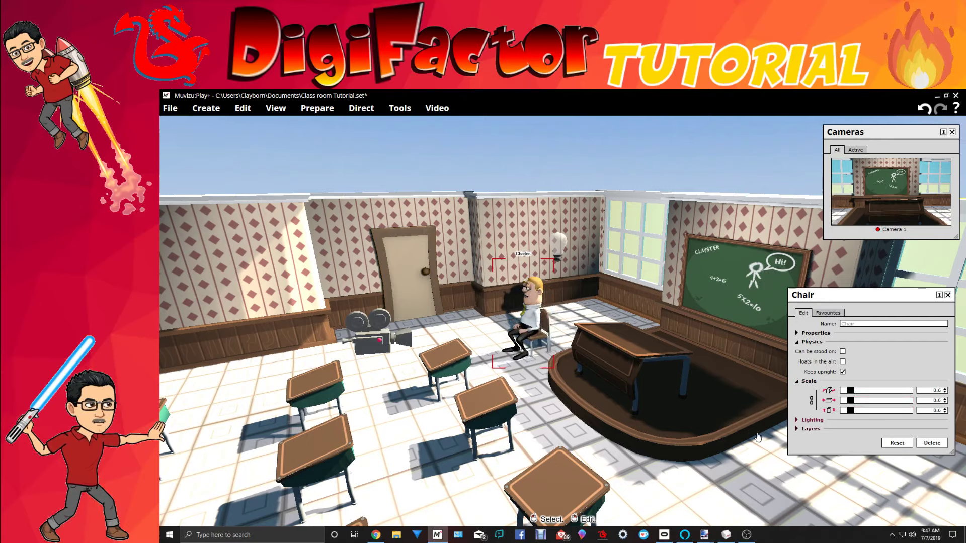
pyautogui.scroll(6, 565, 432)
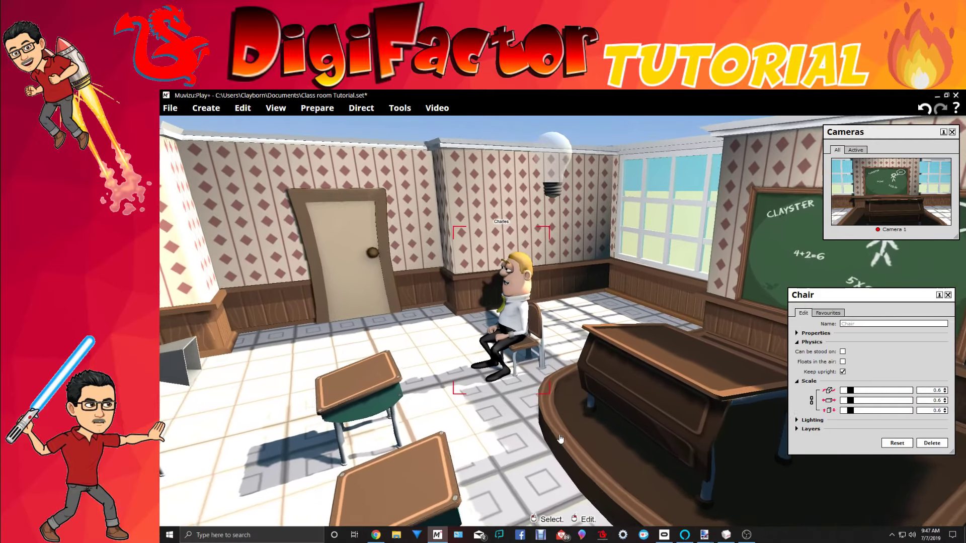
pyautogui.scroll(10, 561, 443)
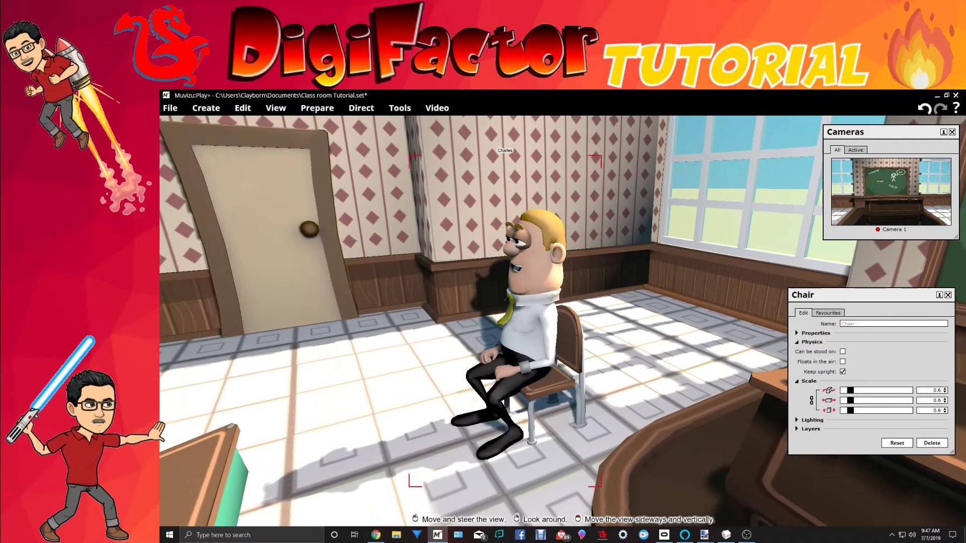
pyautogui.moveTo(471, 387)
pyautogui.mouseDown(button='right')
pyautogui.moveTo(571, 387)
pyautogui.moveTo(432, 387)
pyautogui.moveTo(471, 387)
pyautogui.mouseUp(button='right')
pyautogui.moveTo(469, 356); pyautogui.dragTo(484, 357)
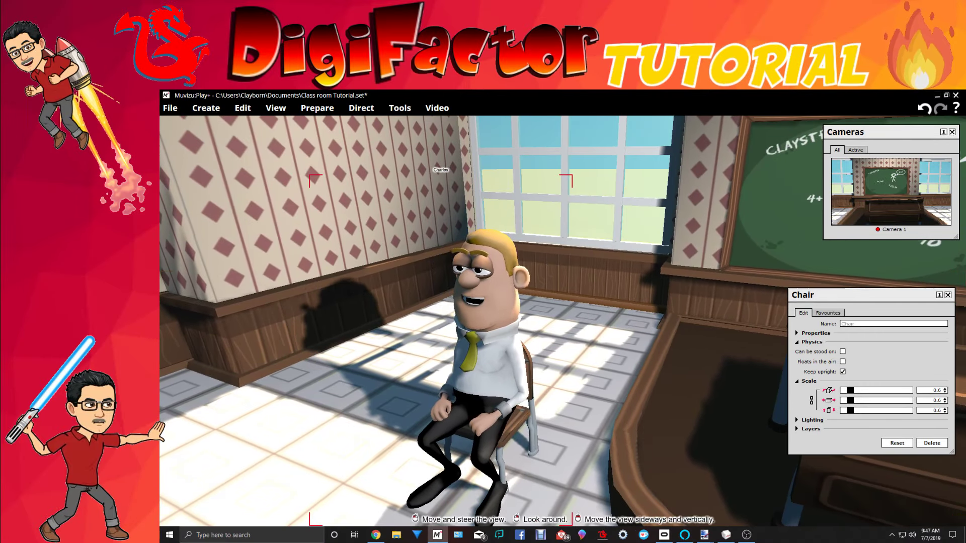
# Examine how the seated character sits on the chair from the front, both sides and close up
pyautogui.moveTo(484, 358); pyautogui.dragTo(571, 388, button='right')
pyautogui.moveTo(571, 388); pyautogui.dragTo(453, 383, button='middle')
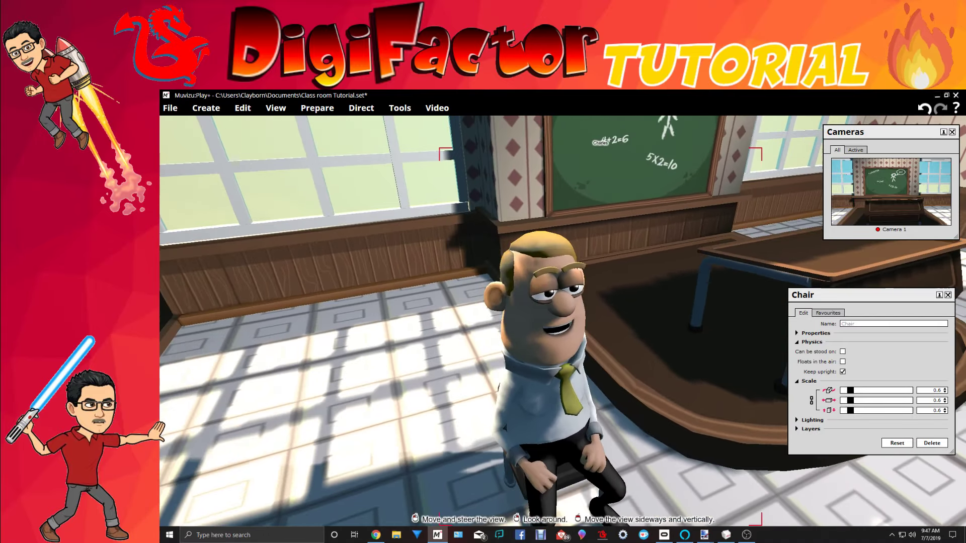
pyautogui.moveTo(453, 382); pyautogui.dragTo(563, 382, button='right')
pyautogui.moveTo(563, 383); pyautogui.dragTo(428, 377, button='middle')
pyautogui.moveTo(427, 377); pyautogui.dragTo(498, 357, button='right')
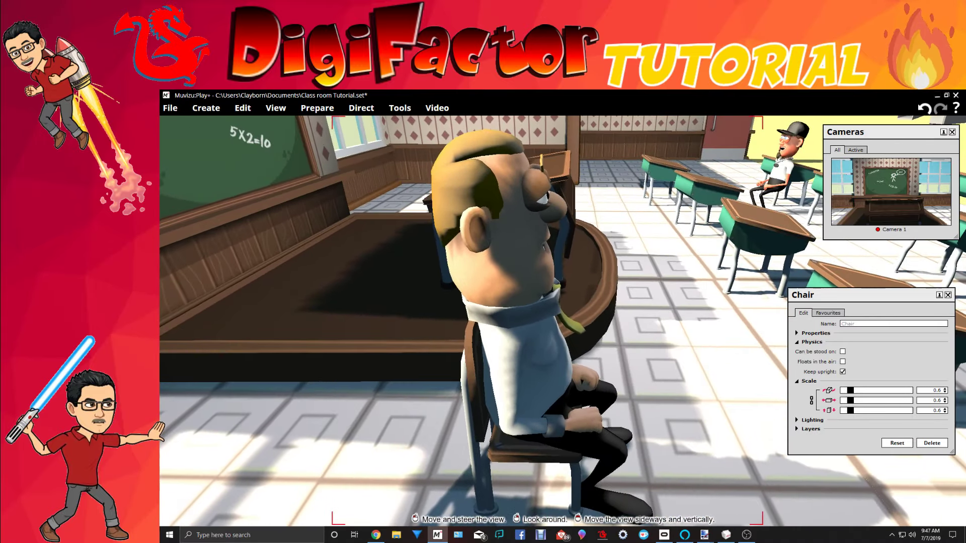
pyautogui.moveTo(498, 357); pyautogui.dragTo(433, 372, button='middle')
pyautogui.moveTo(432, 372); pyautogui.dragTo(493, 375, button='right')
pyautogui.moveTo(493, 375); pyautogui.dragTo(578, 367, button='middle')
pyautogui.moveTo(578, 367); pyautogui.dragTo(497, 367, button='right')
pyautogui.moveTo(498, 367); pyautogui.dragTo(563, 367, button='middle')
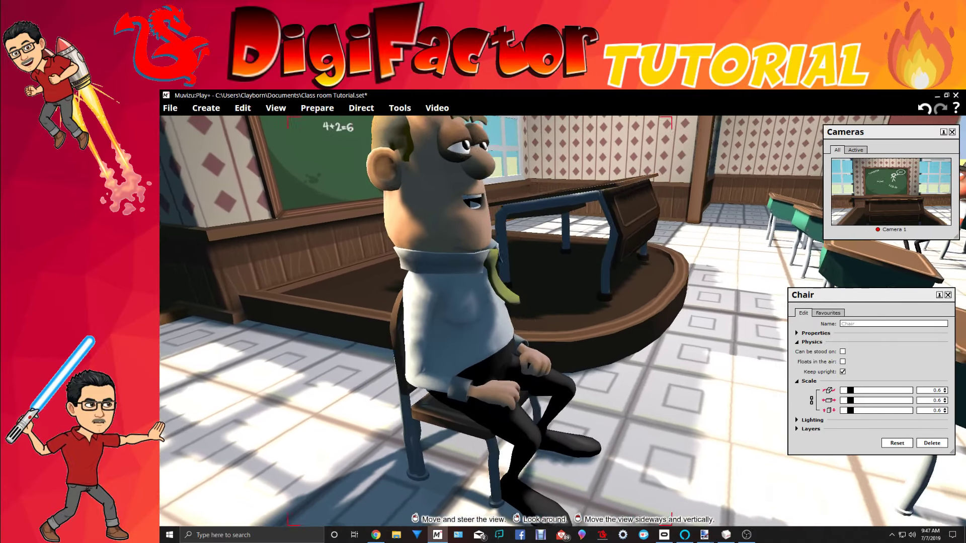
pyautogui.moveTo(563, 367); pyautogui.dragTo(508, 364, button='right')
pyautogui.moveTo(508, 364); pyautogui.dragTo(458, 402, button='middle')
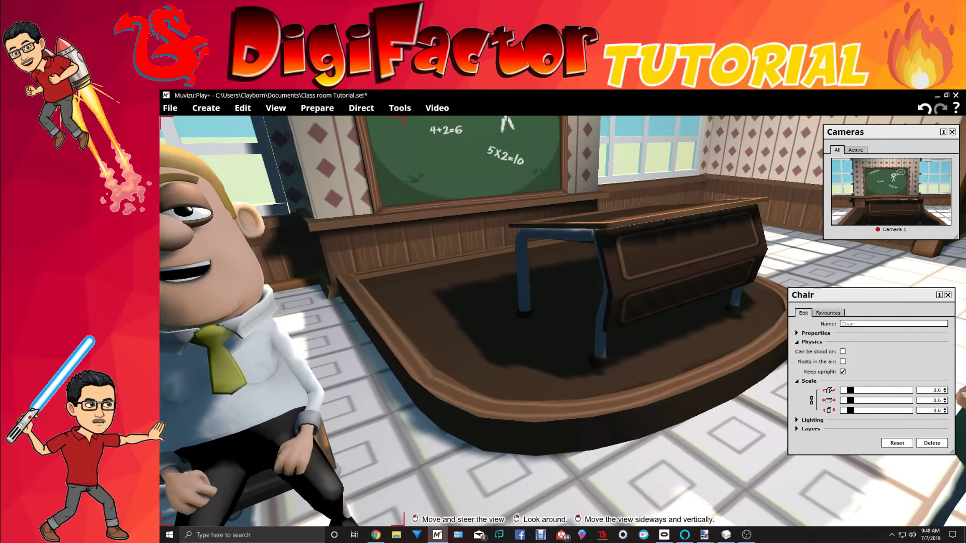
# Move the chair from the floor onto the platform and position it behind the teacher's desk
pyautogui.moveTo(483, 322); pyautogui.dragTo(442, 352)
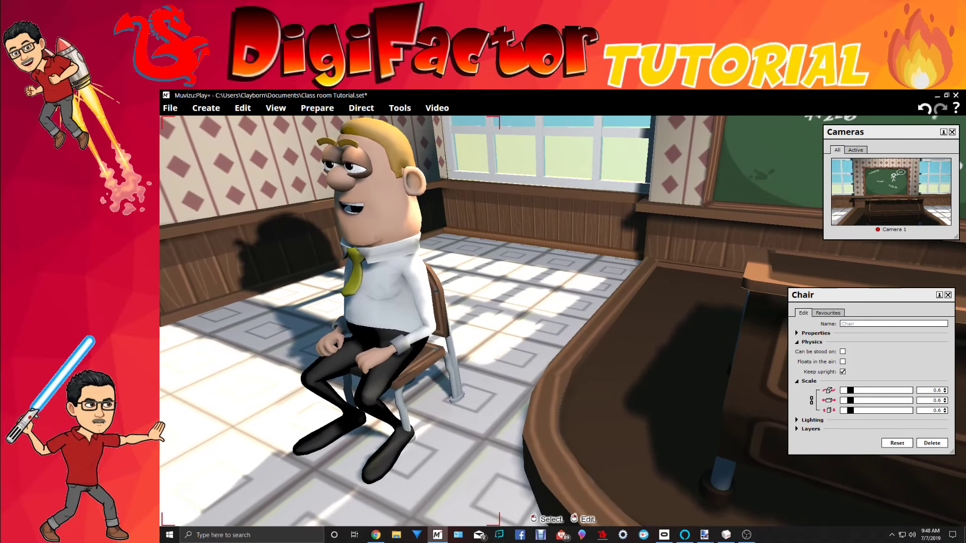
pyautogui.moveTo(448, 393); pyautogui.dragTo(448, 427)
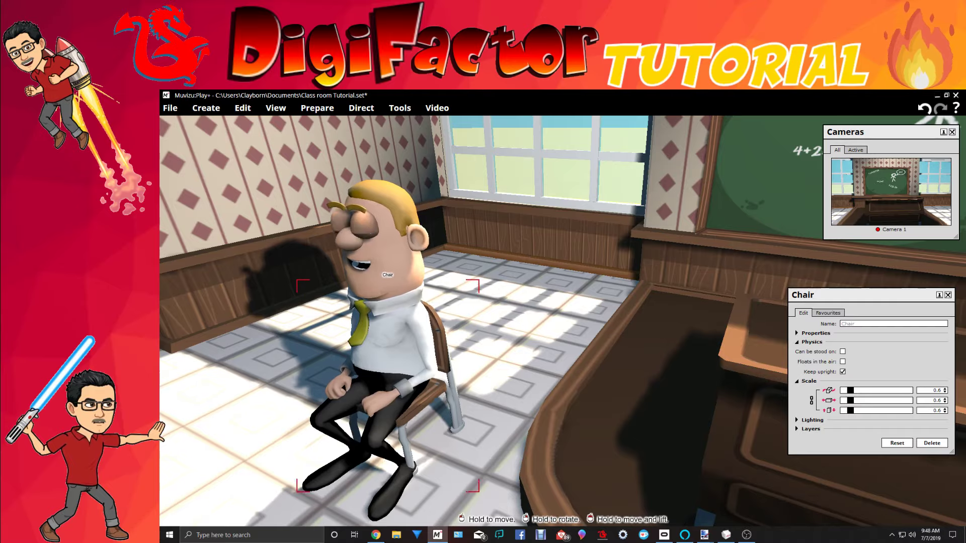
pyautogui.moveTo(437, 211); pyautogui.dragTo(654, 202)
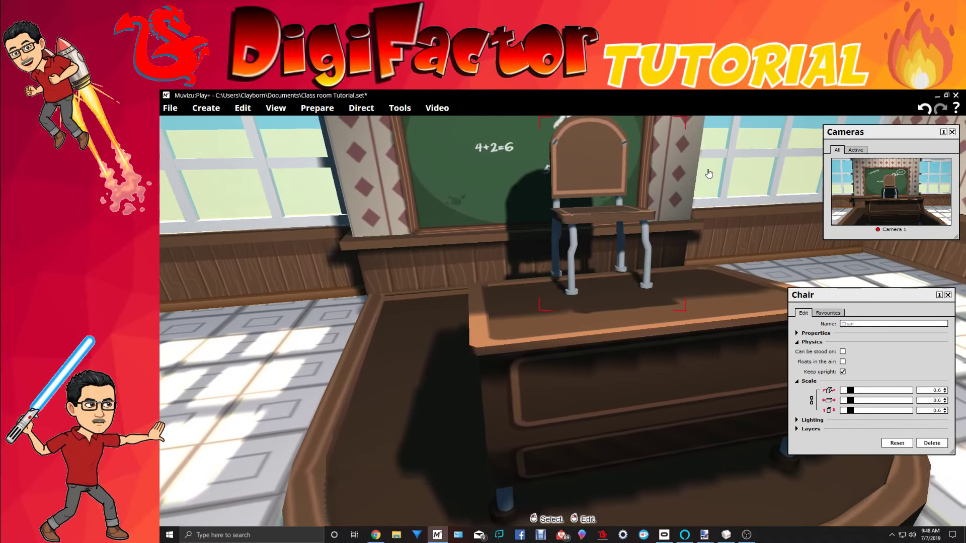
pyautogui.moveTo(703, 305); pyautogui.dragTo(569, 274)
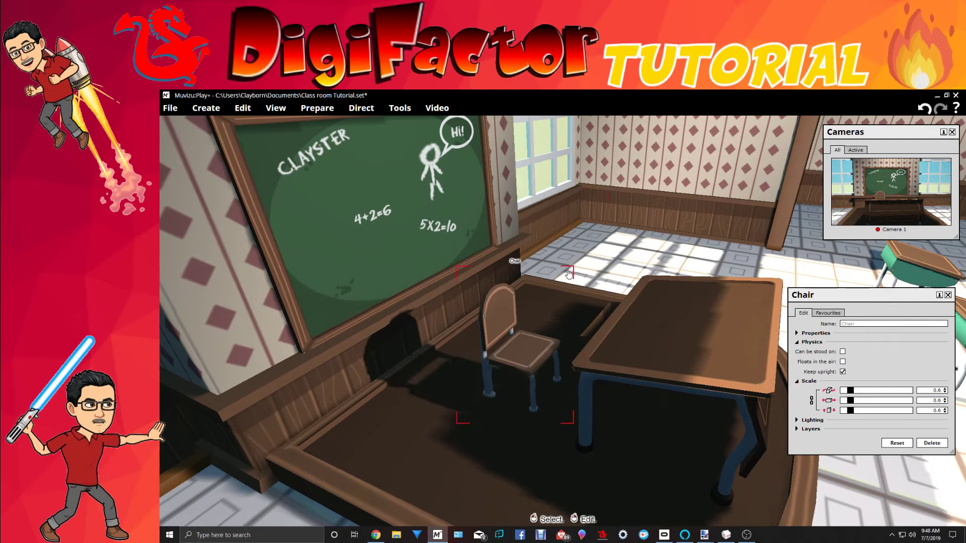
pyautogui.moveTo(518, 366); pyautogui.dragTo(540, 324)
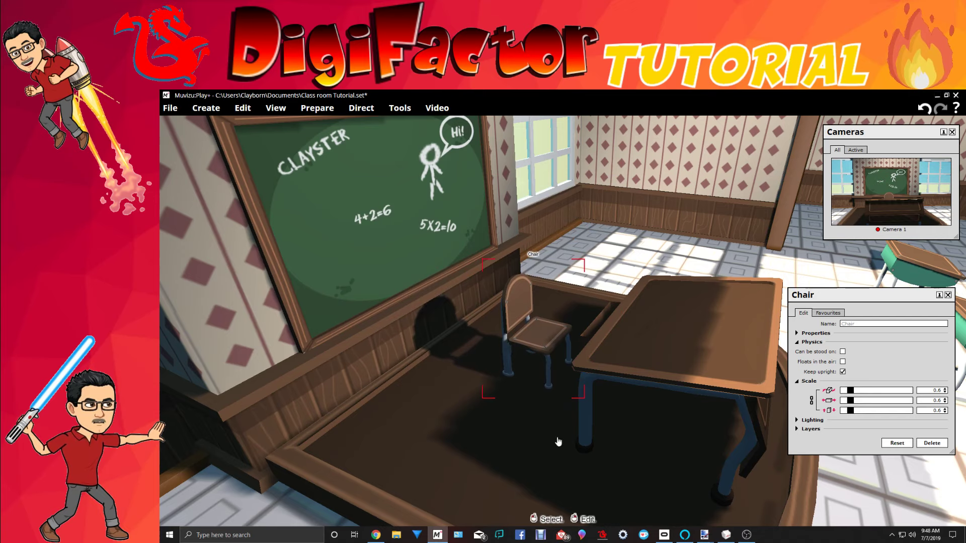
# Move the seated teacher character onto the chair behind the teacher's desk
pyautogui.scroll(-5, 588, 452)
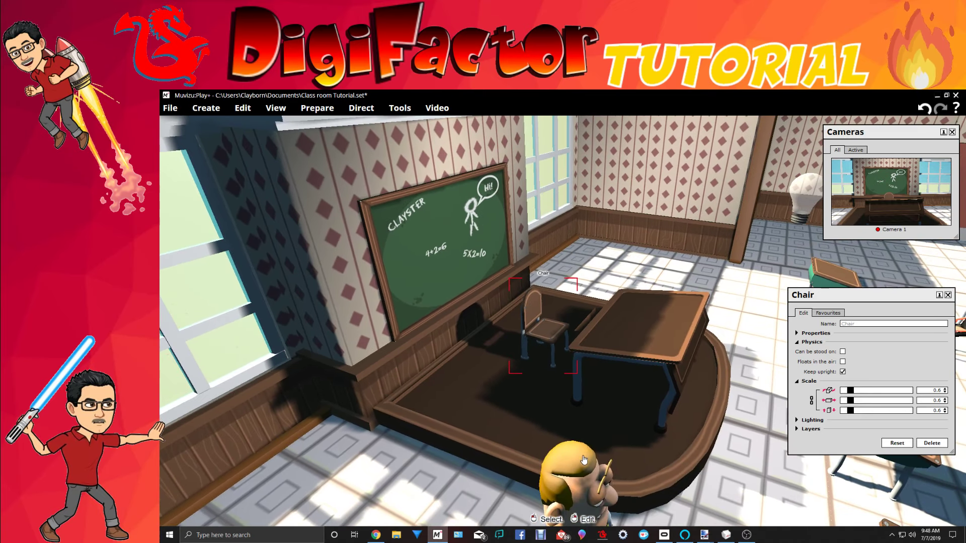
pyautogui.moveTo(589, 452); pyautogui.dragTo(549, 317)
pyautogui.moveTo(546, 222); pyautogui.dragTo(544, 220)
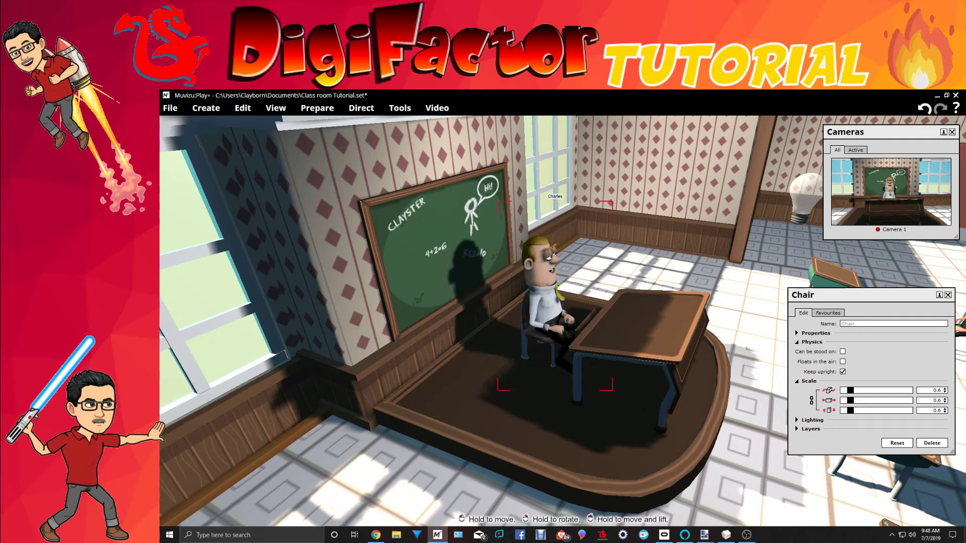
# Check the teacher's position on the chair and the spacing to the desk from both sides
pyautogui.moveTo(580, 280); pyautogui.dragTo(617, 279, button='middle')
pyautogui.scroll(6, 558, 329)
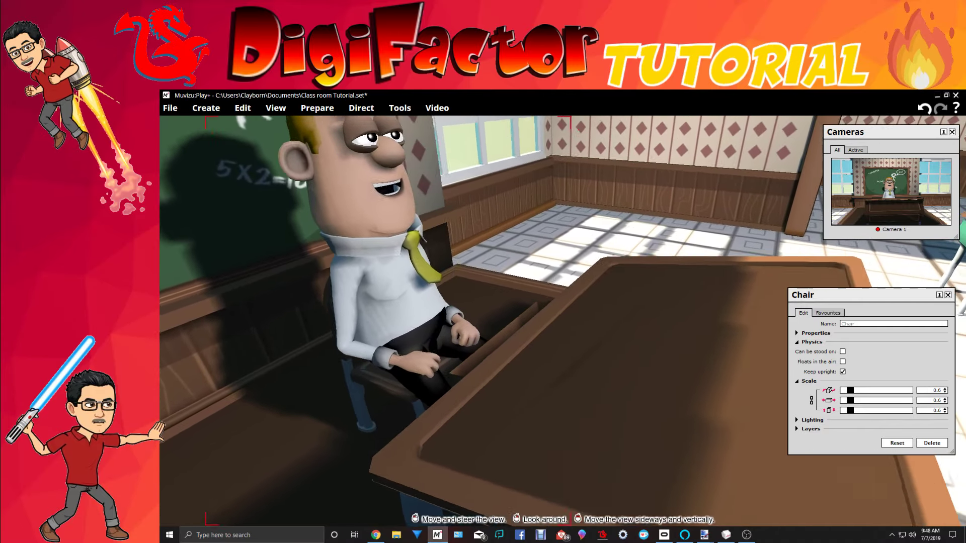
pyautogui.moveTo(567, 297); pyautogui.dragTo(594, 297, button='middle')
pyautogui.moveTo(594, 297); pyautogui.dragTo(503, 298, button='right')
pyautogui.moveTo(503, 297); pyautogui.dragTo(588, 342, button='middle')
pyautogui.moveTo(588, 342); pyautogui.dragTo(543, 342, button='right')
pyautogui.moveTo(543, 342); pyautogui.dragTo(629, 342, button='middle')
pyautogui.moveTo(629, 342); pyautogui.dragTo(533, 342, button='right')
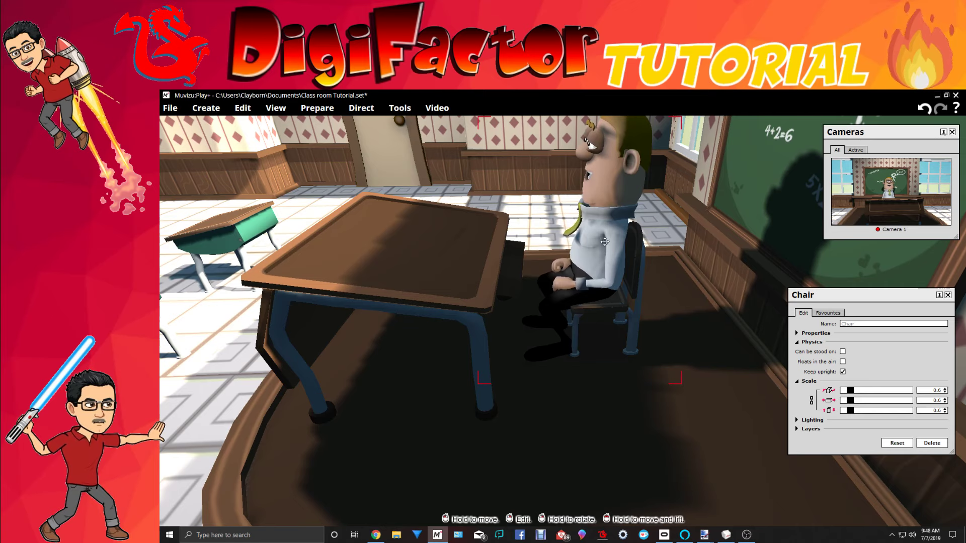
pyautogui.moveTo(588, 342); pyautogui.dragTo(528, 302, button='middle')
pyautogui.moveTo(658, 355); pyautogui.dragTo(672, 365, button='middle')
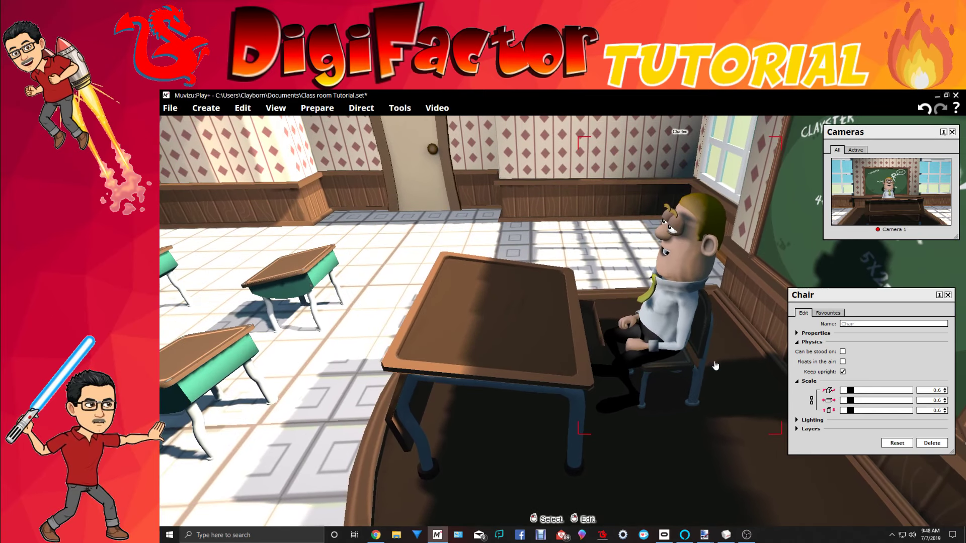
# Copy the teacher's chair and close its editing window
pyautogui.rightClick(704, 337)
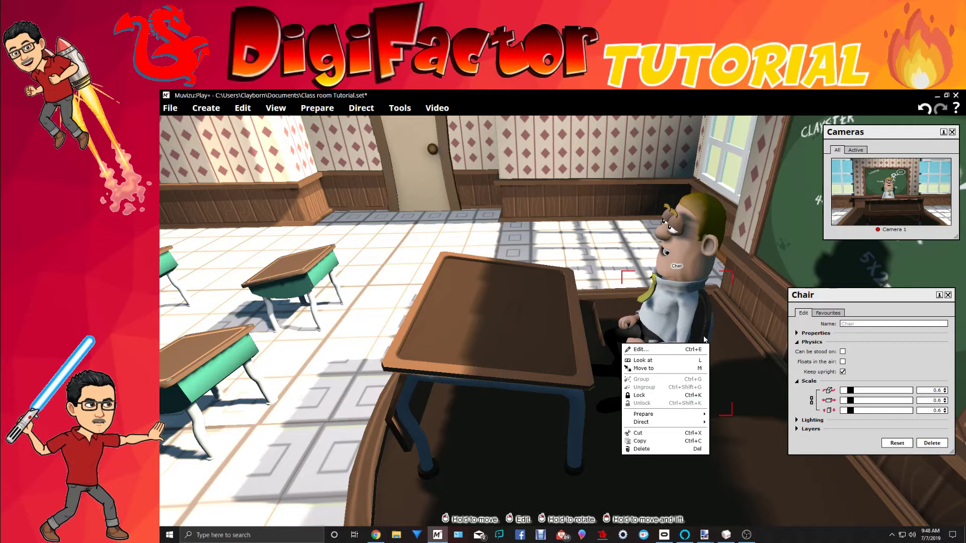
pyautogui.click(642, 441)
pyautogui.moveTo(647, 446); pyautogui.dragTo(644, 403)
pyautogui.moveTo(598, 484); pyautogui.dragTo(623, 483)
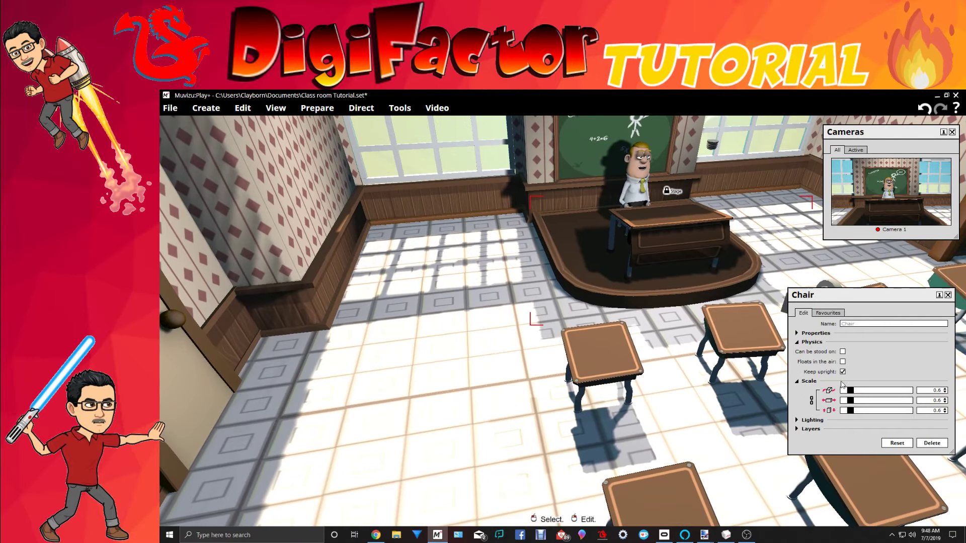
pyautogui.click(947, 295)
# Lock the teacher's chair in place behind the desk on the platform
pyautogui.moveTo(818, 279); pyautogui.dragTo(785, 242)
pyautogui.scroll(3, 767, 267)
pyautogui.moveTo(724, 259); pyautogui.dragTo(535, 285)
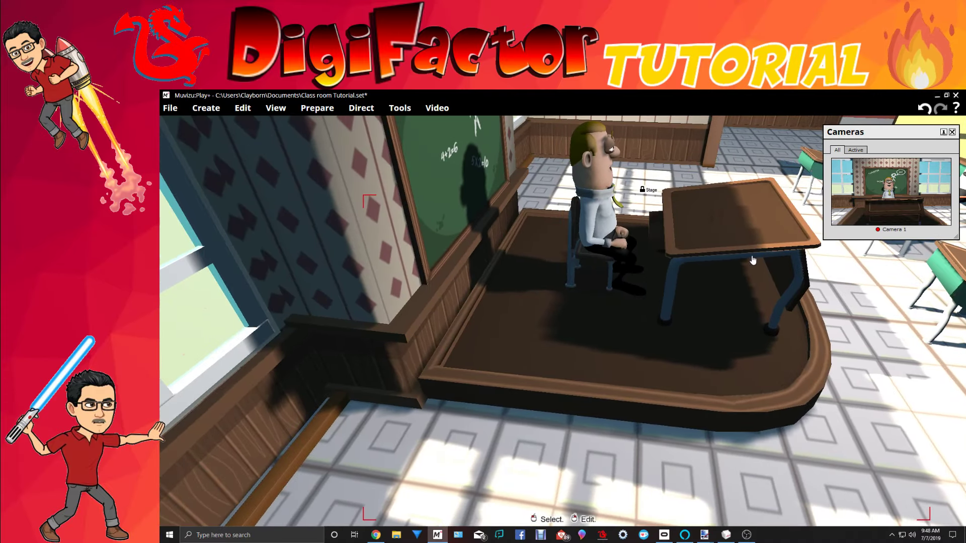
pyautogui.moveTo(752, 260); pyautogui.dragTo(675, 354)
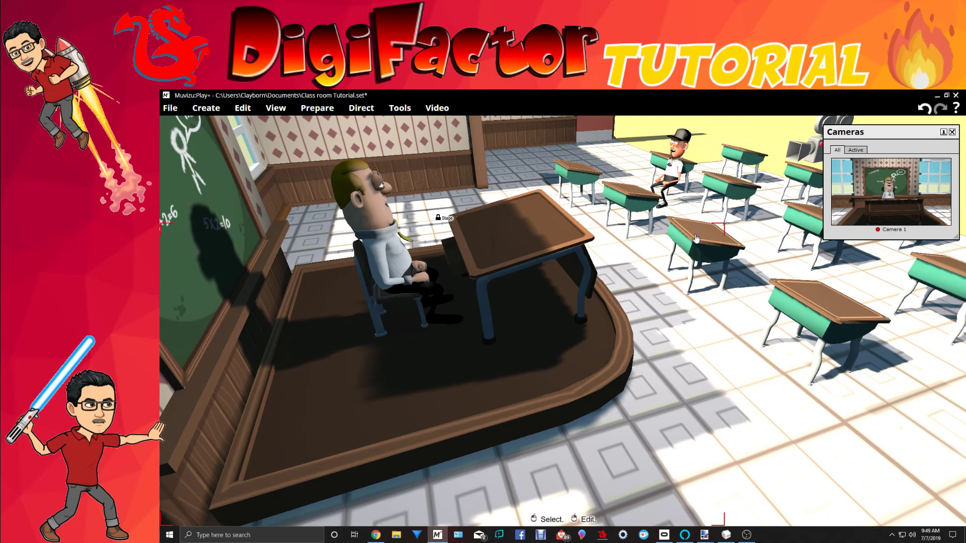
pyautogui.moveTo(715, 335); pyautogui.dragTo(729, 347)
pyautogui.moveTo(729, 347); pyautogui.dragTo(702, 312, button='right')
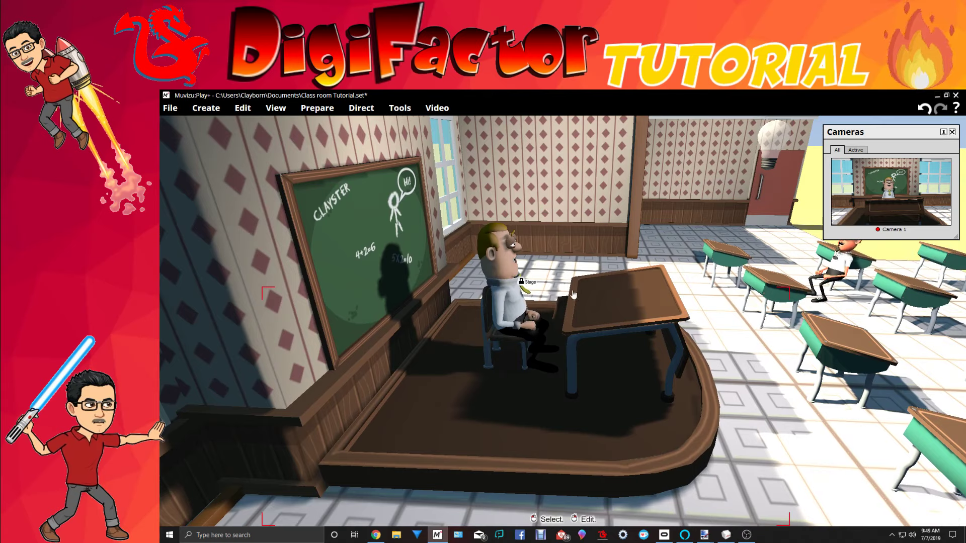
pyautogui.moveTo(550, 285); pyautogui.dragTo(651, 321)
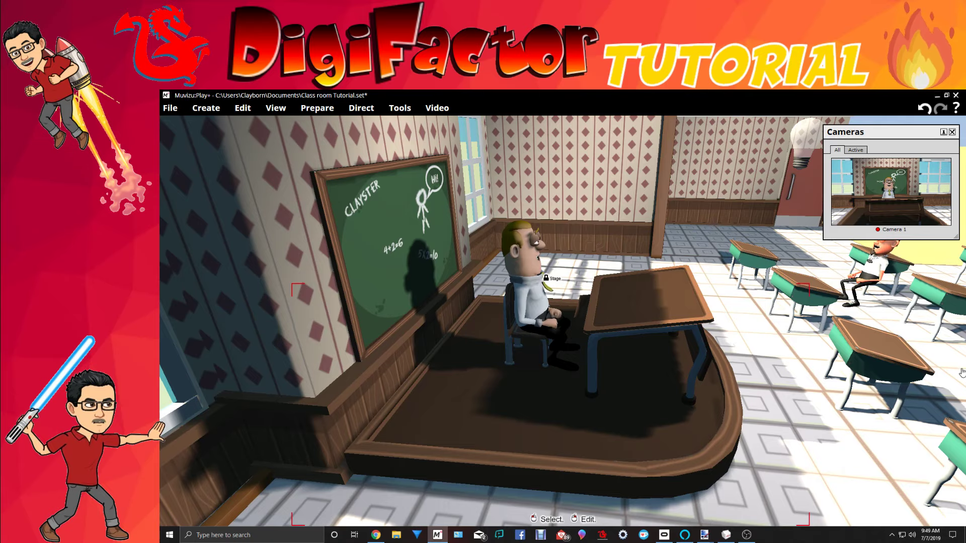
pyautogui.rightClick(517, 340)
pyautogui.click(471, 396)
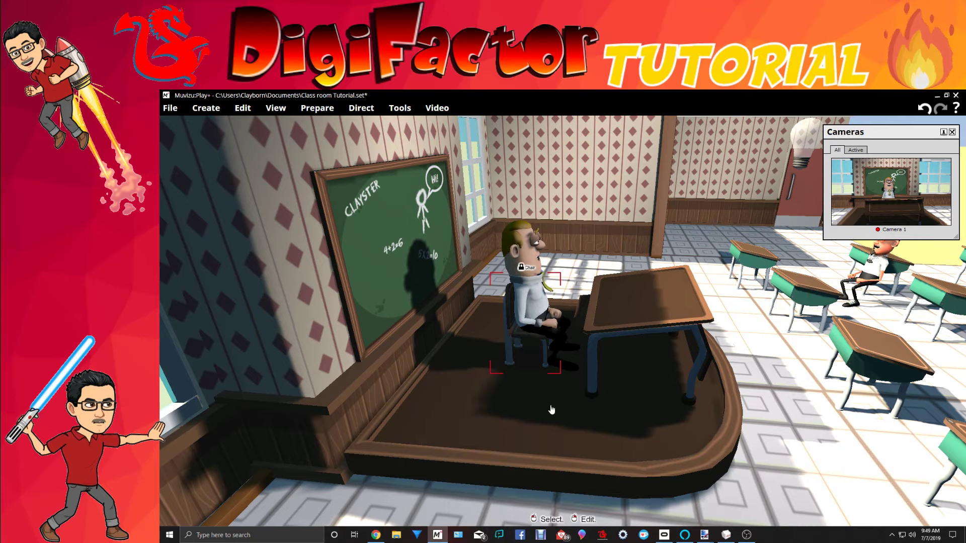
# Paste a copy of the chair, set it on the floor behind the middle student desk and rotate it to face the desk
pyautogui.moveTo(552, 407); pyautogui.dragTo(563, 362)
pyautogui.moveTo(564, 362); pyautogui.dragTo(623, 359, button='middle')
pyautogui.moveTo(623, 359); pyautogui.dragTo(543, 387)
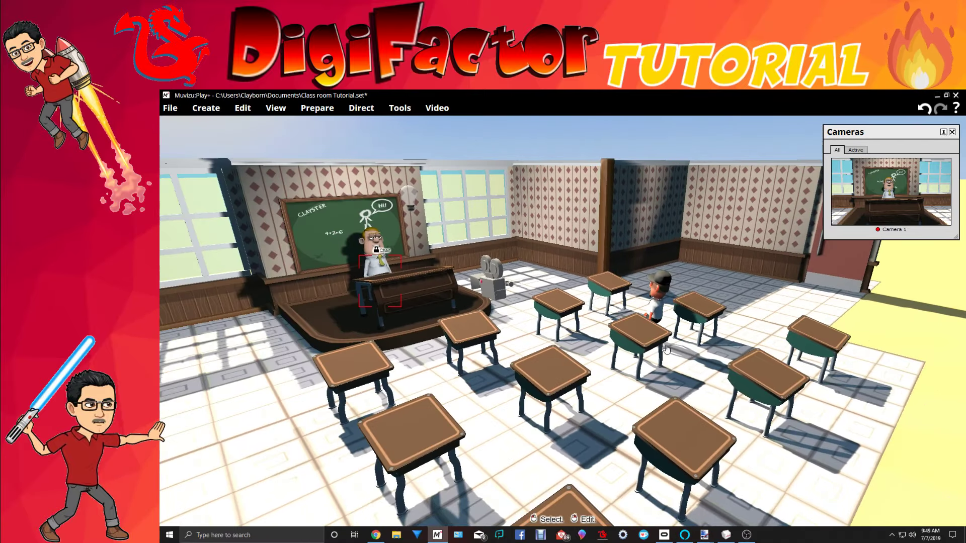
pyautogui.rightClick(823, 333)
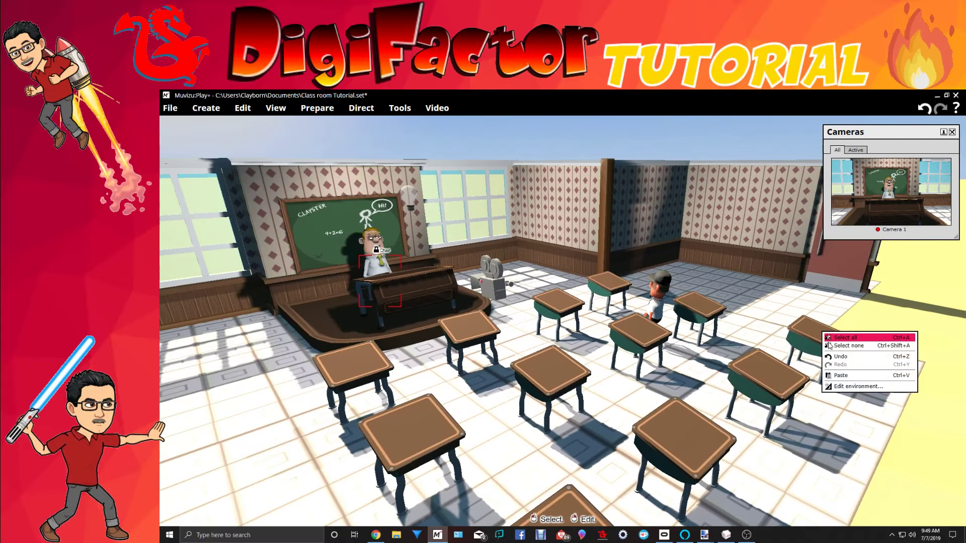
pyautogui.click(840, 376)
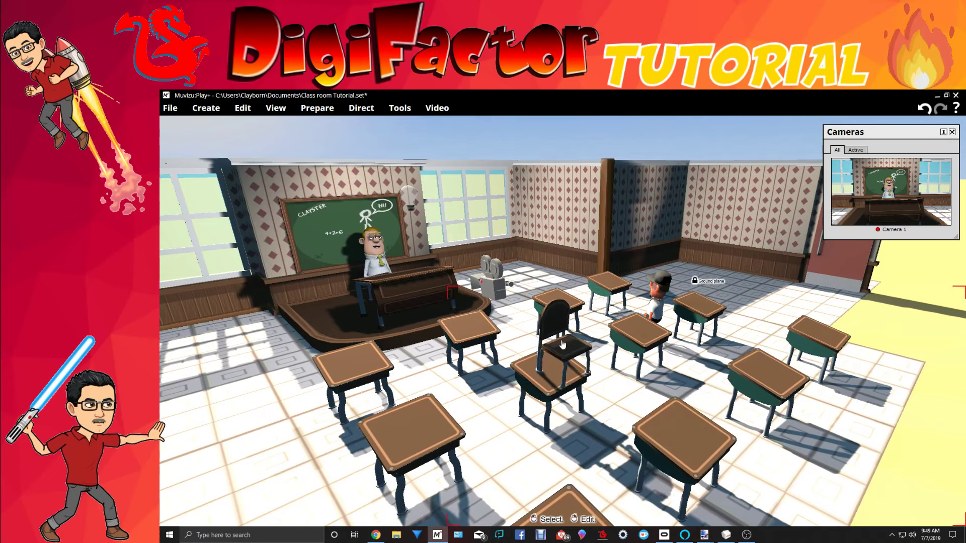
pyautogui.moveTo(565, 349); pyautogui.dragTo(608, 410)
pyautogui.moveTo(608, 410); pyautogui.dragTo(659, 410, button='right')
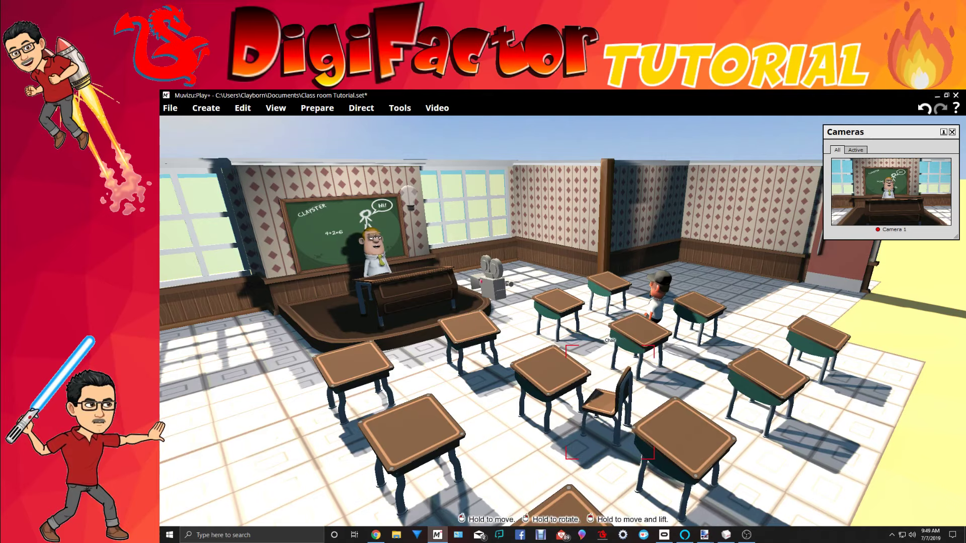
pyautogui.moveTo(606, 405); pyautogui.dragTo(594, 406)
# Lock the chair placed behind the middle student desk and copy it
pyautogui.rightClick(595, 408)
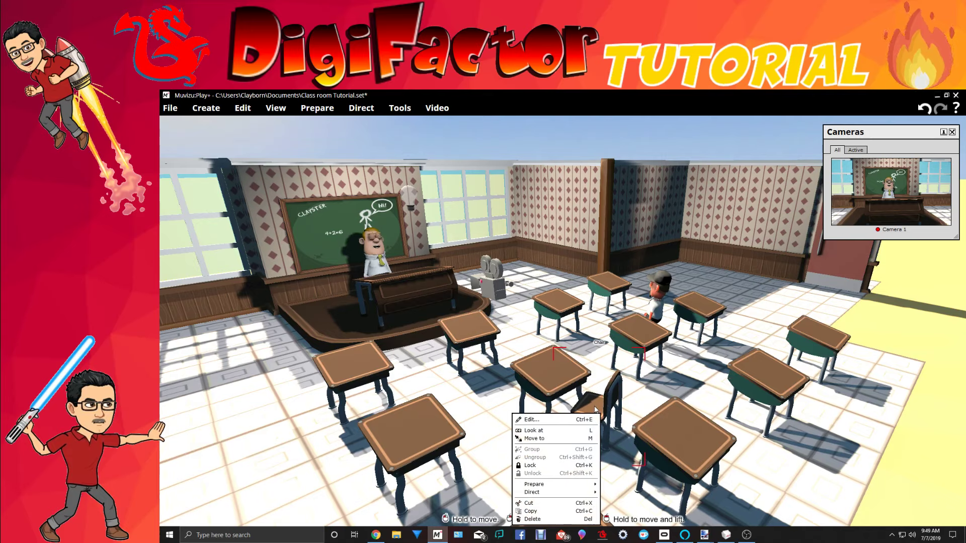
pyautogui.click(553, 465)
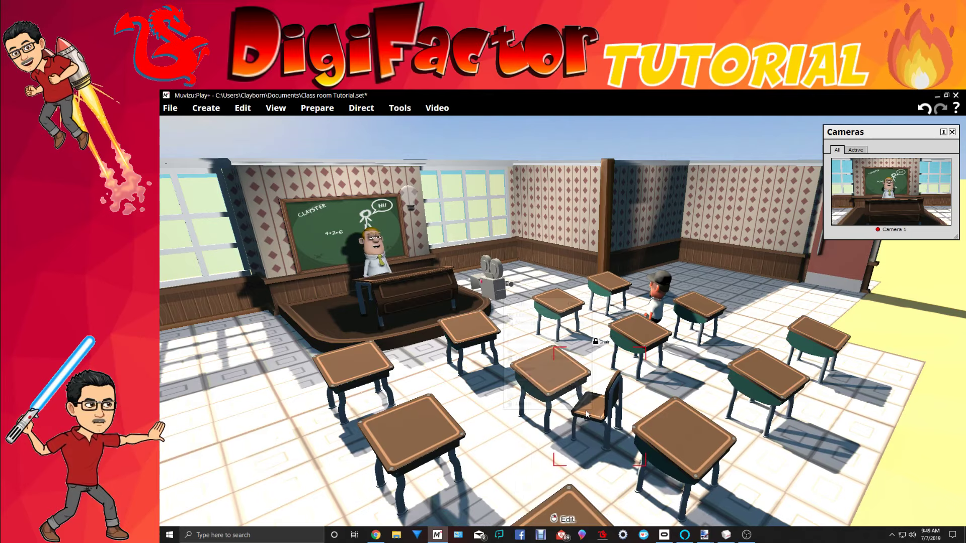
pyautogui.rightClick(586, 414)
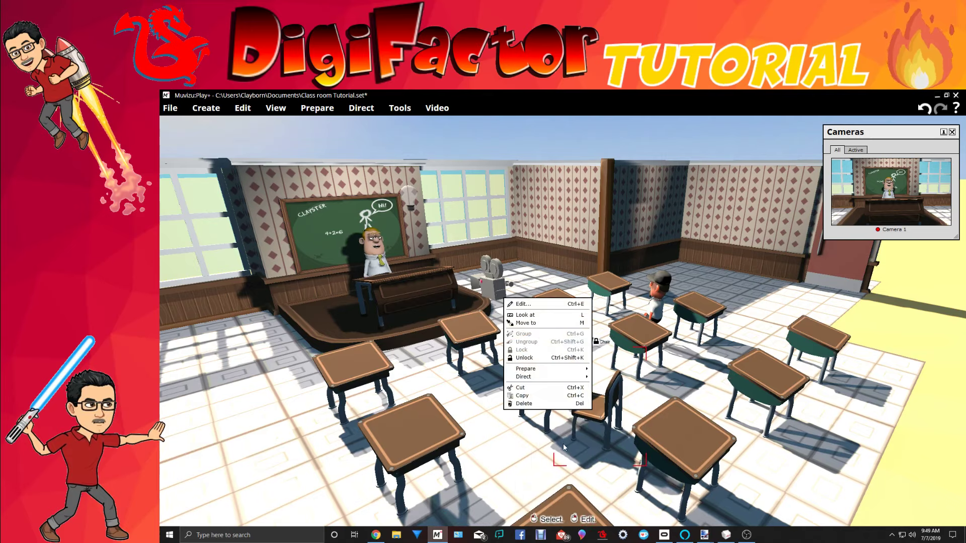
# Paste another chair, place it behind the student desk nearest the platform and turn it toward that desk
pyautogui.rightClick(938, 430)
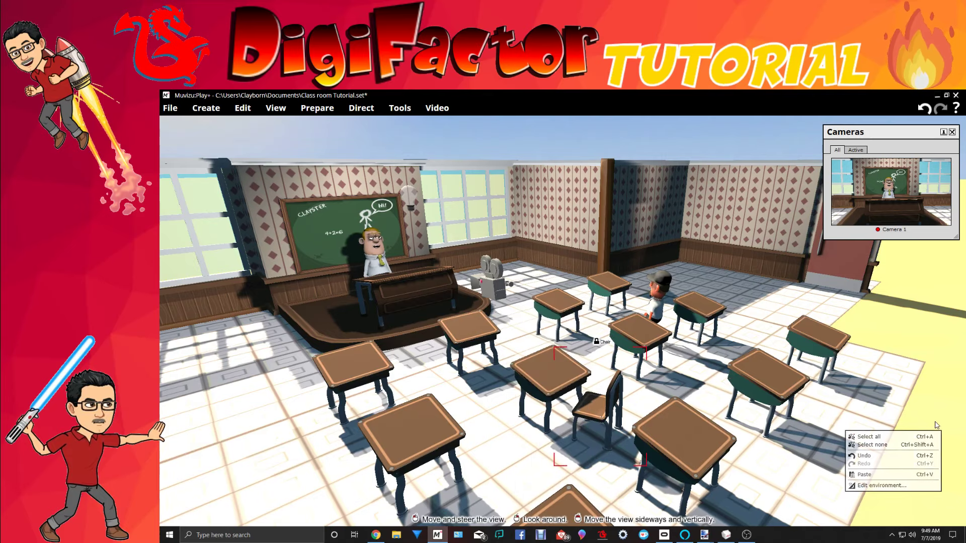
pyautogui.click(893, 475)
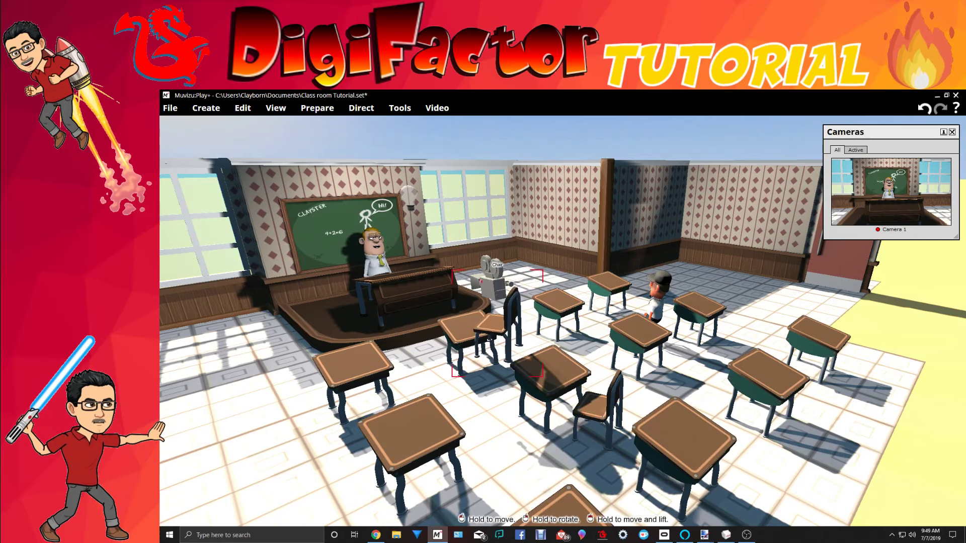
pyautogui.moveTo(497, 324); pyautogui.dragTo(483, 370)
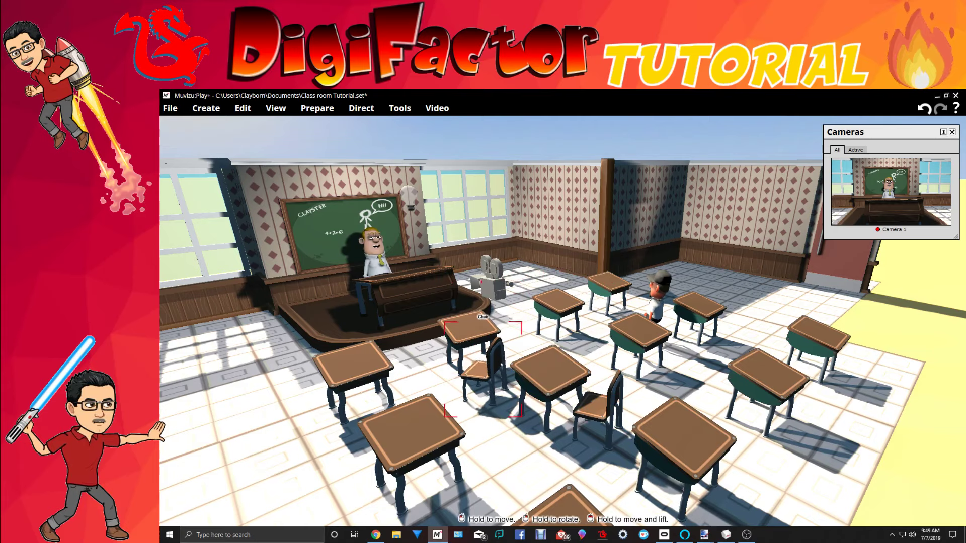
pyautogui.moveTo(483, 370); pyautogui.dragTo(496, 370, button='right')
pyautogui.moveTo(486, 371); pyautogui.dragTo(490, 360)
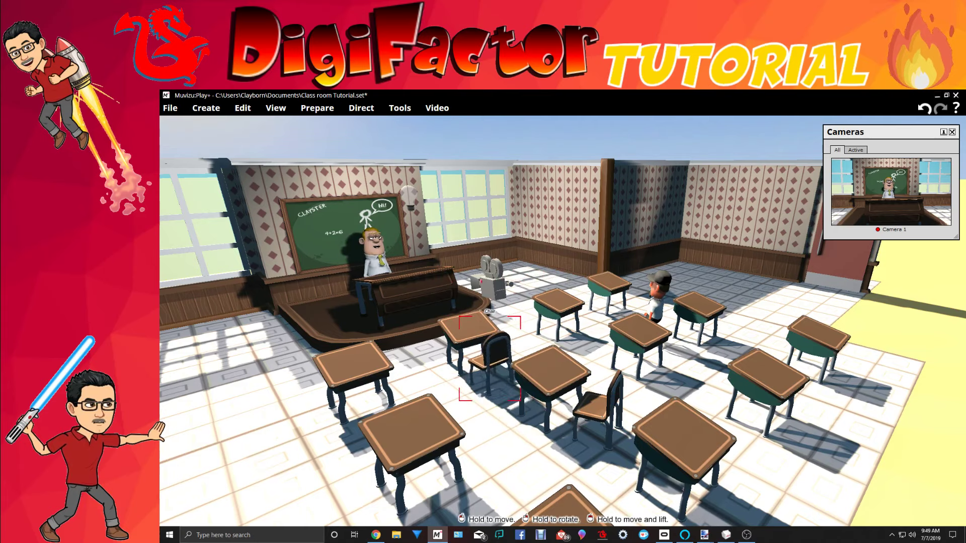
# Paste another chair, turn it toward the front desk of the third column, and seat the student with the cap on it
pyautogui.rightClick(825, 437)
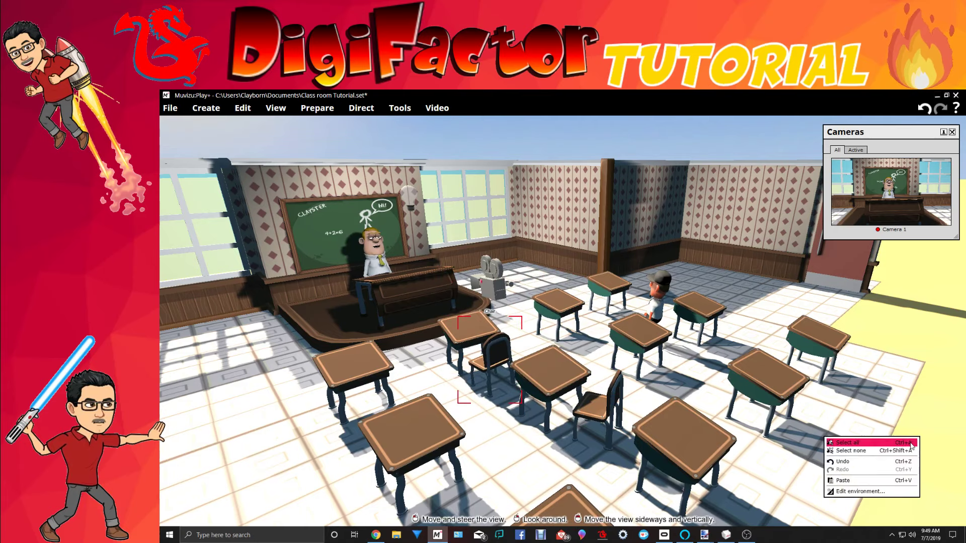
pyautogui.click(845, 481)
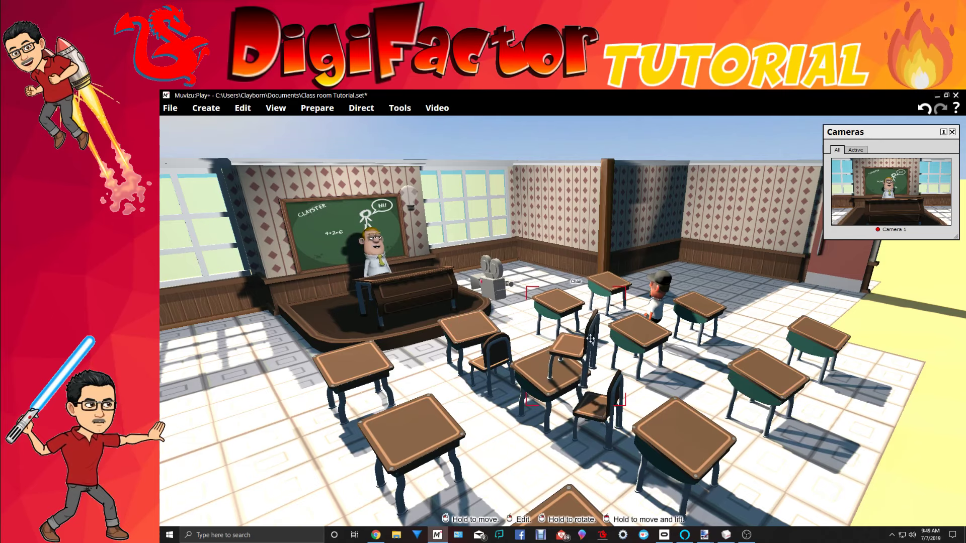
pyautogui.moveTo(590, 339); pyautogui.dragTo(597, 287)
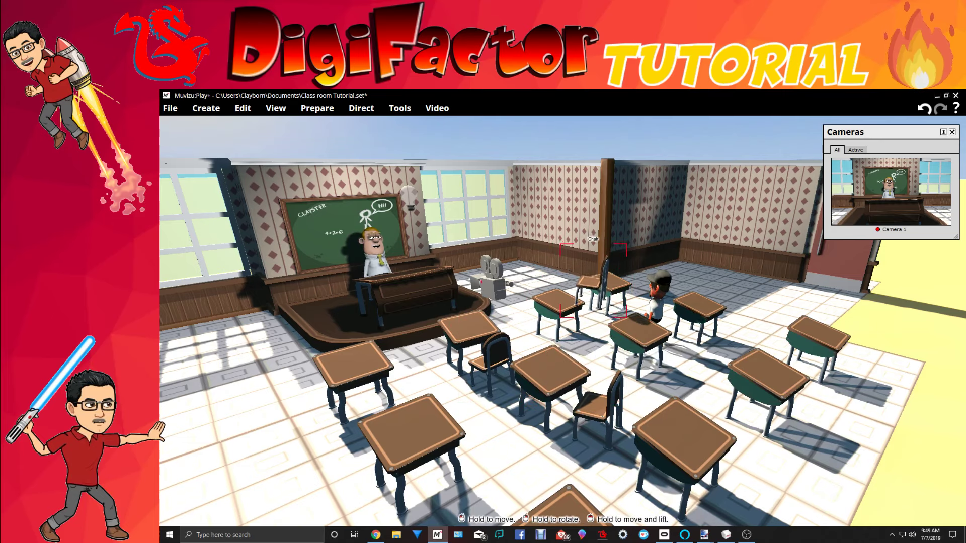
pyautogui.moveTo(598, 287); pyautogui.dragTo(652, 300, button='right')
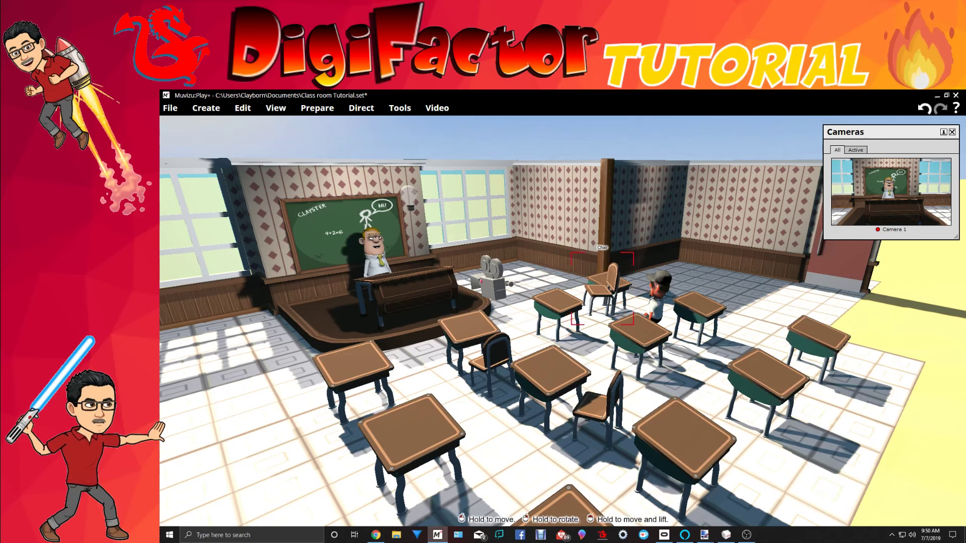
pyautogui.moveTo(610, 288); pyautogui.dragTo(607, 322)
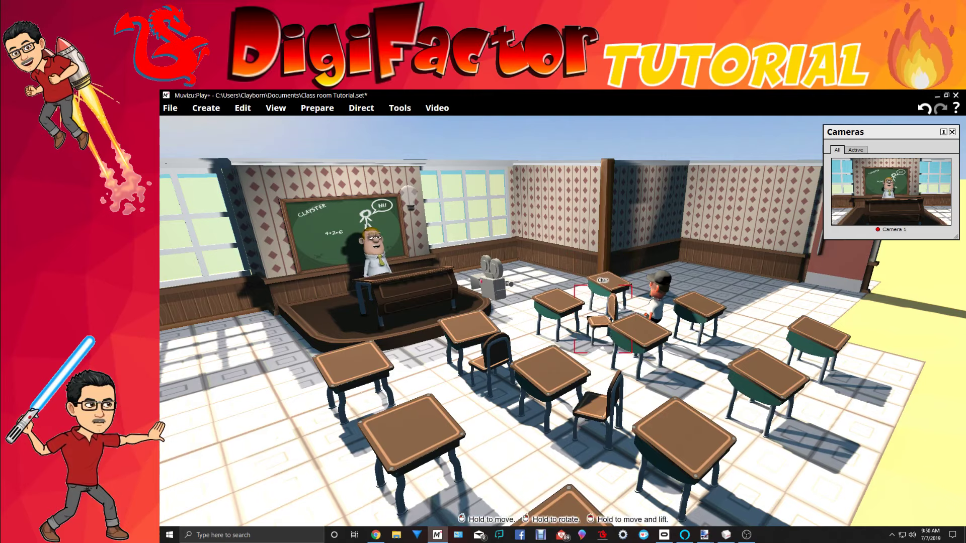
pyautogui.moveTo(602, 319); pyautogui.dragTo(613, 320, button='right')
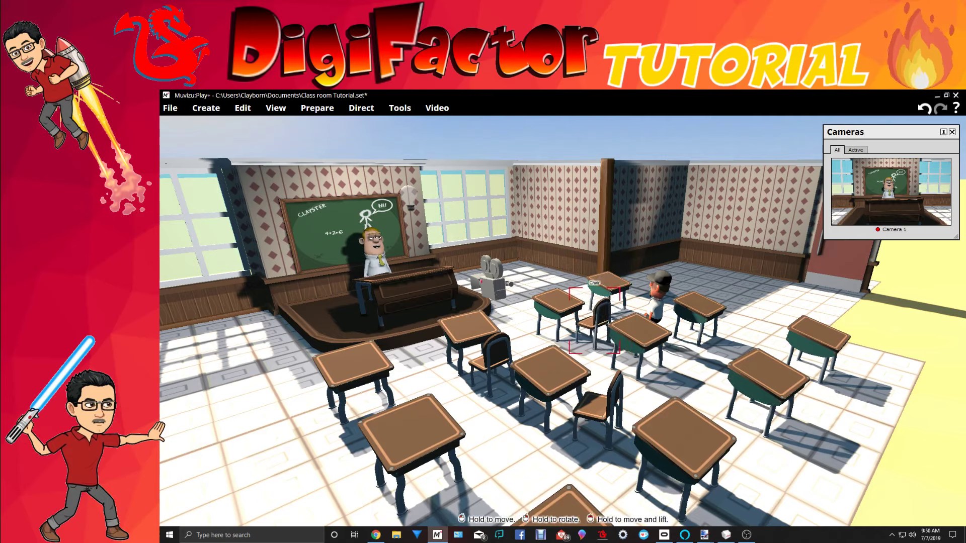
pyautogui.moveTo(598, 320); pyautogui.dragTo(595, 322)
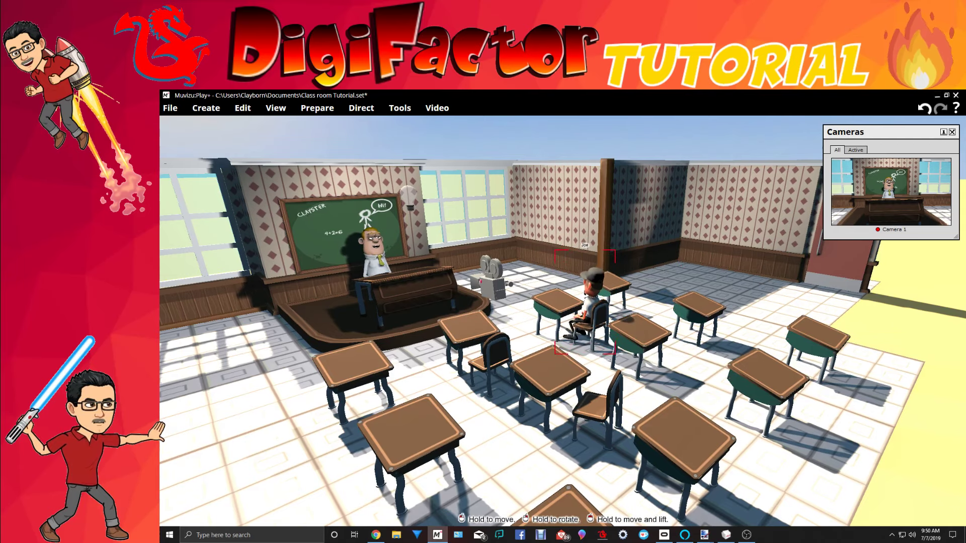
# Delete the two oversized chairs behind the front and middle desks of the second column
pyautogui.scroll(5, 625, 356)
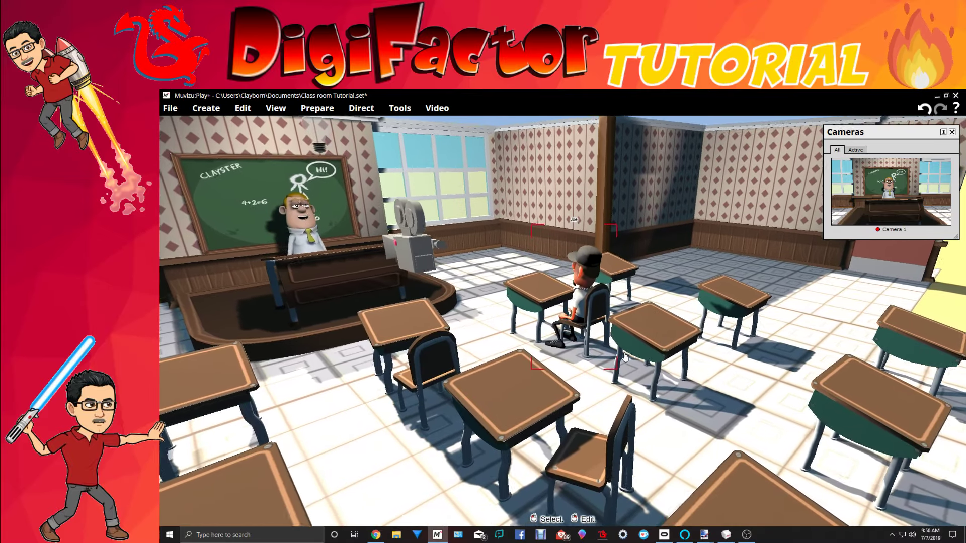
pyautogui.moveTo(625, 356); pyautogui.dragTo(639, 351)
pyautogui.moveTo(638, 351); pyautogui.dragTo(538, 351, button='middle')
pyautogui.moveTo(539, 351); pyautogui.dragTo(578, 351, button='right')
pyautogui.moveTo(579, 351); pyautogui.dragTo(528, 351, button='middle')
pyautogui.moveTo(578, 351); pyautogui.dragTo(520, 375)
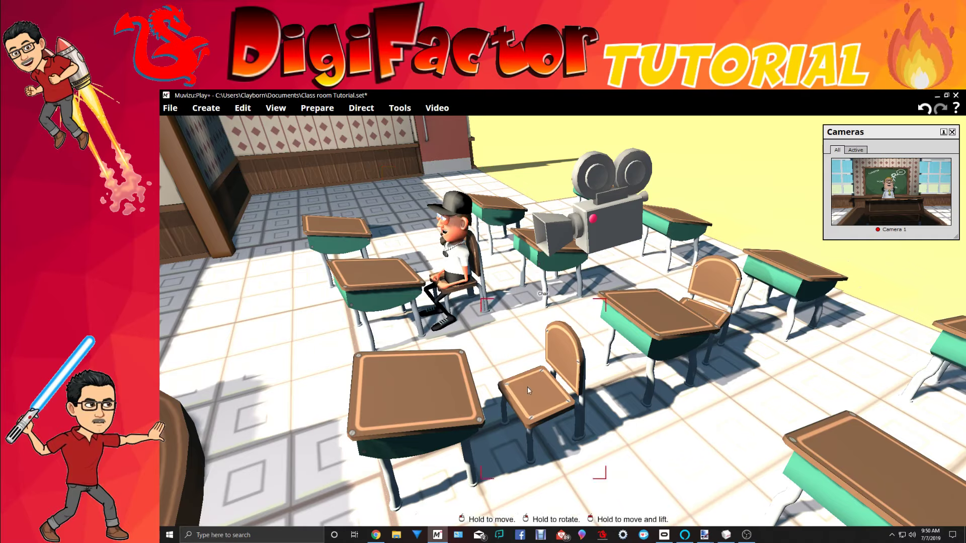
pyautogui.rightClick(528, 390)
pyautogui.click(496, 500)
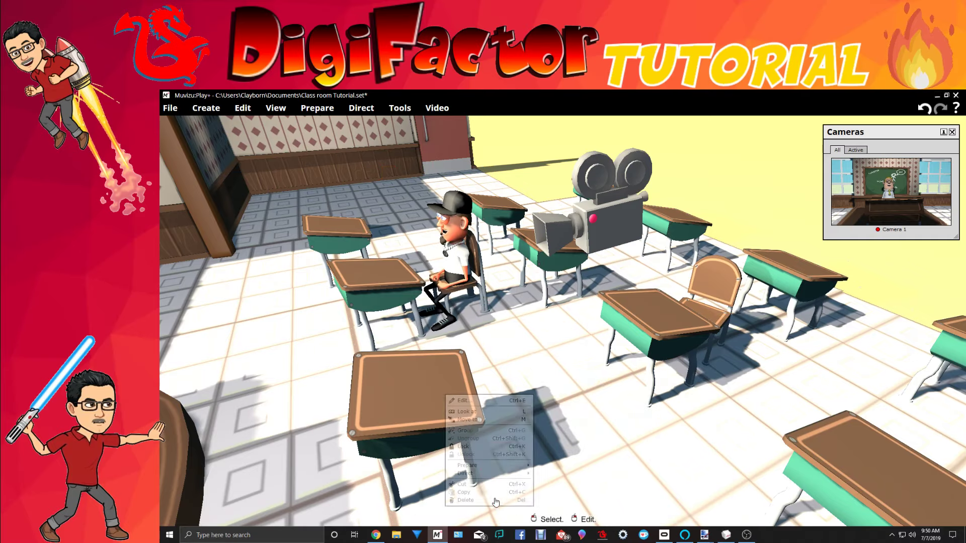
pyautogui.rightClick(720, 324)
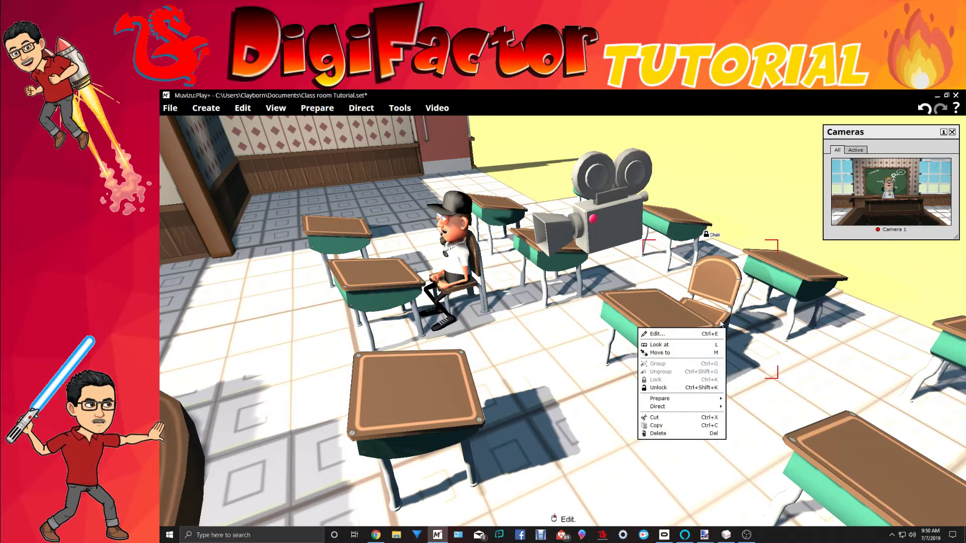
pyautogui.click(667, 433)
pyautogui.scroll(-5, 703, 418)
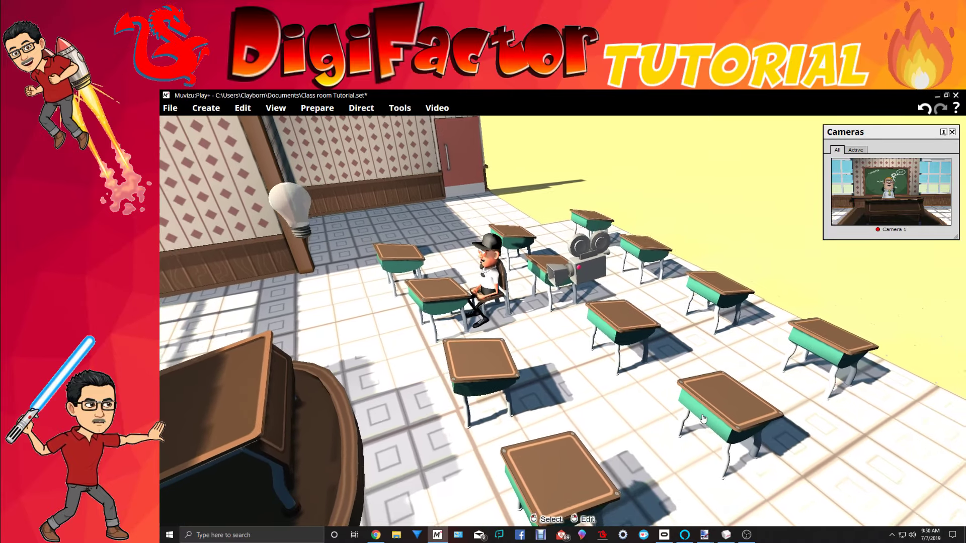
# Scale the seated student's chair to 0.5 on all three axes
pyautogui.scroll(5, 704, 418)
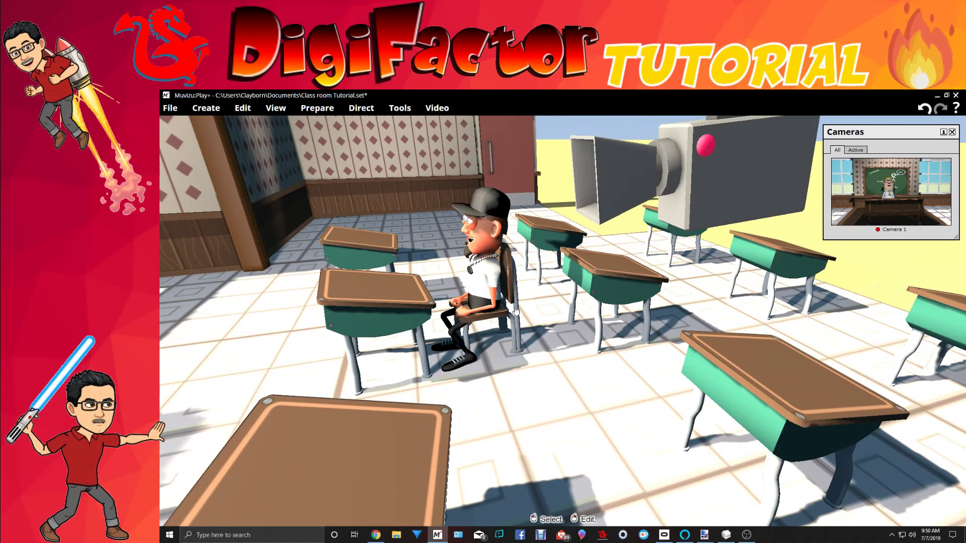
pyautogui.rightClick(509, 280)
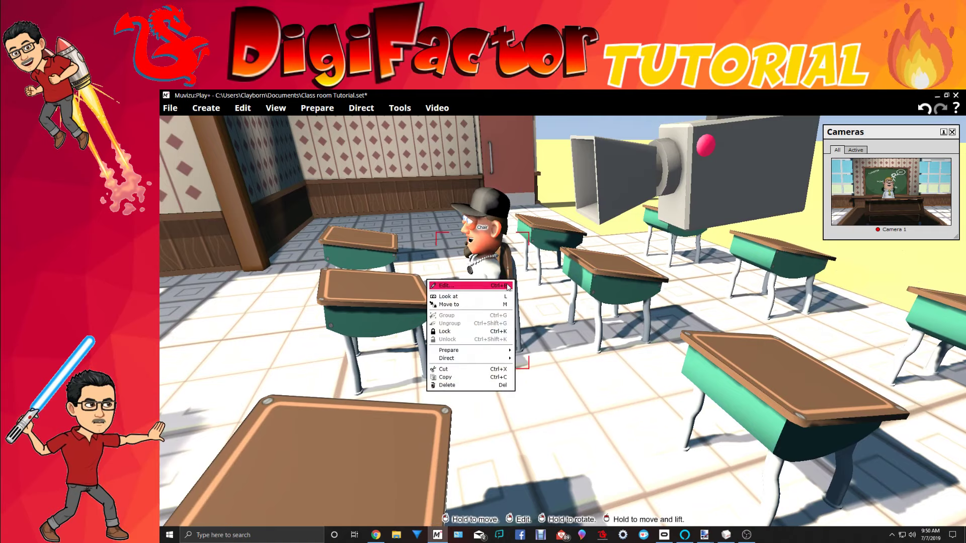
pyautogui.click(506, 285)
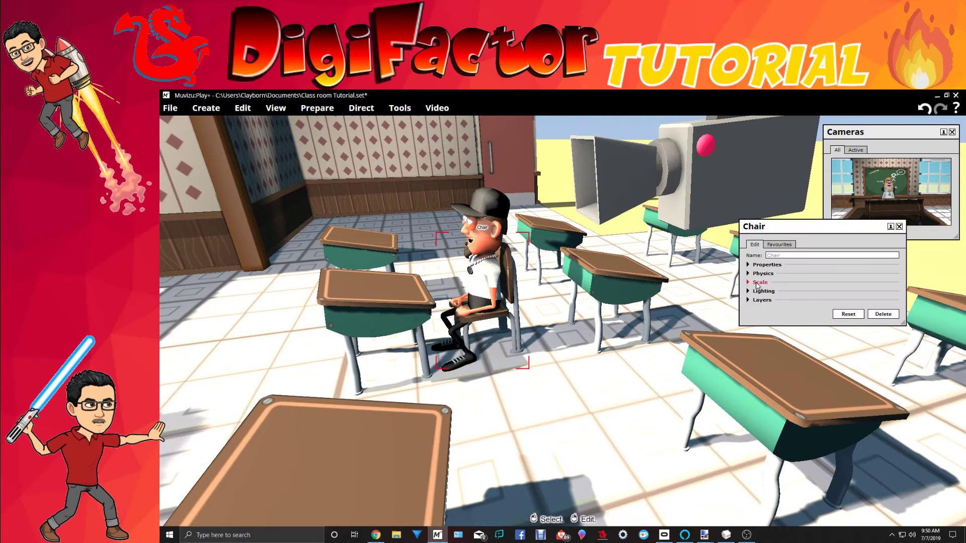
pyautogui.click(758, 283)
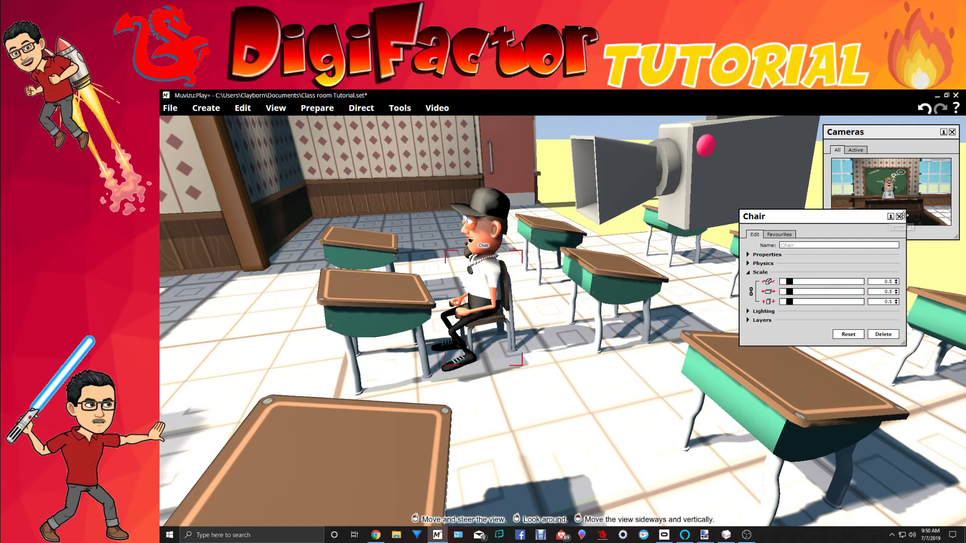
pyautogui.click(899, 217)
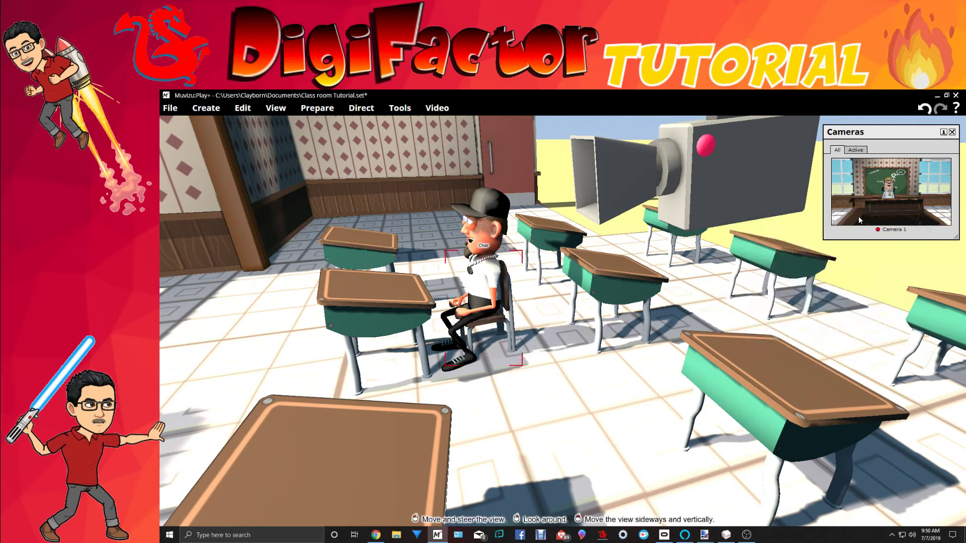
# Lock the seated student's resized chair in place and copy it
pyautogui.rightClick(506, 308)
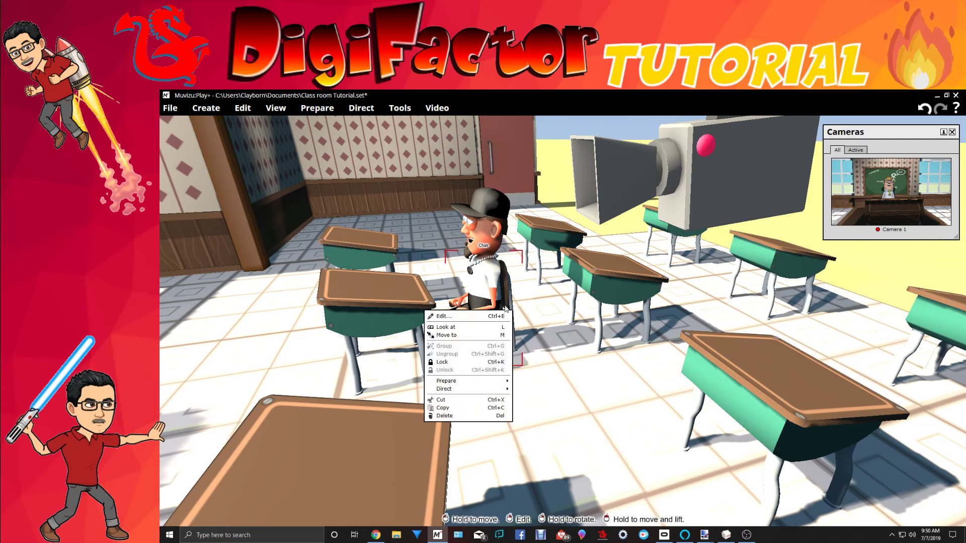
pyautogui.click(455, 362)
pyautogui.rightClick(488, 325)
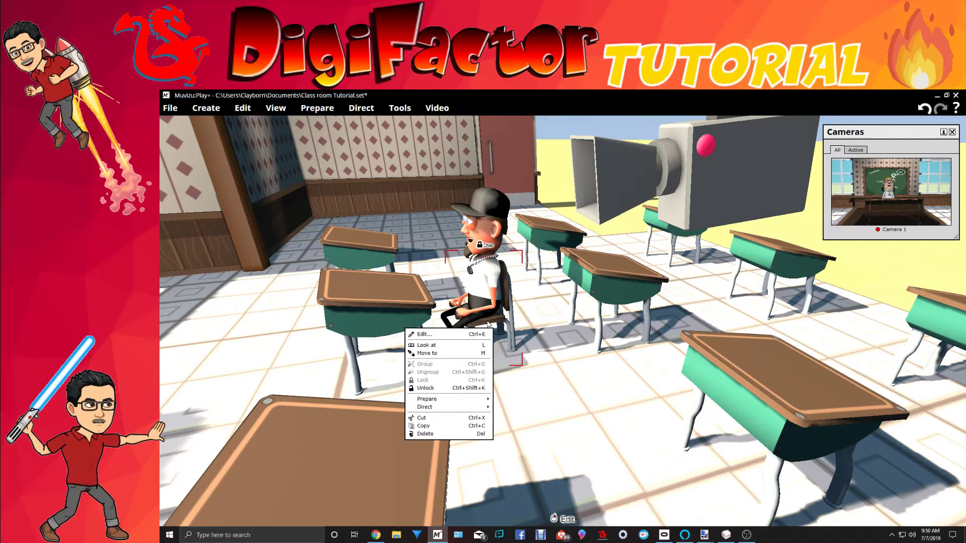
pyautogui.click(445, 427)
pyautogui.moveTo(446, 427); pyautogui.dragTo(362, 465)
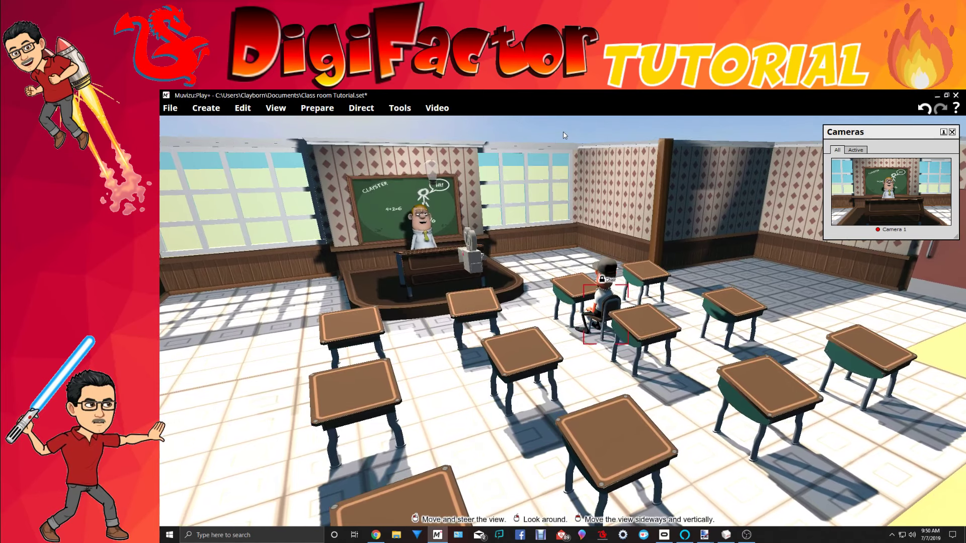
# Paste the resized chair, place it behind the rear desk of the second column and rotate it to face the desk
pyautogui.rightClick(565, 135)
pyautogui.click(521, 184)
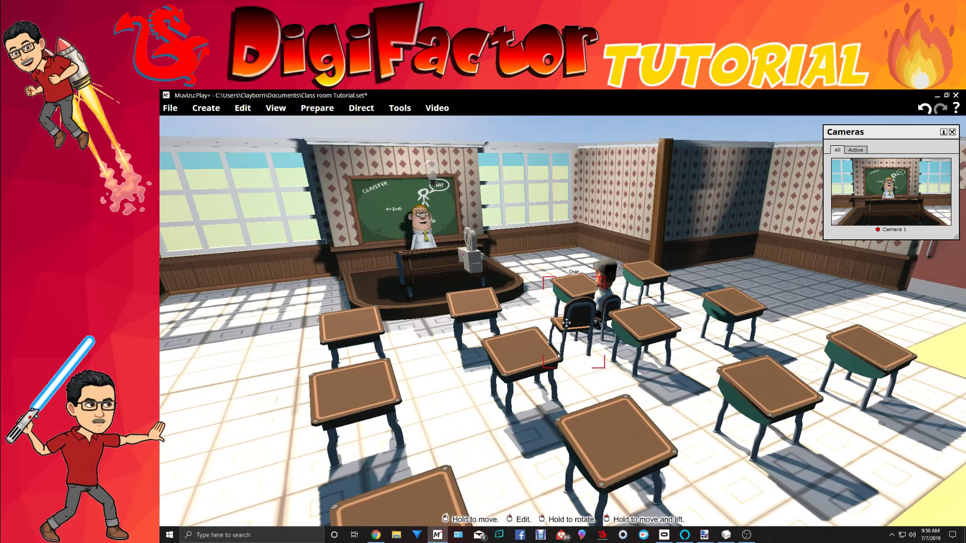
pyautogui.moveTo(709, 397); pyautogui.dragTo(663, 367)
pyautogui.moveTo(663, 367); pyautogui.dragTo(684, 366, button='right')
pyautogui.rightClick(854, 445)
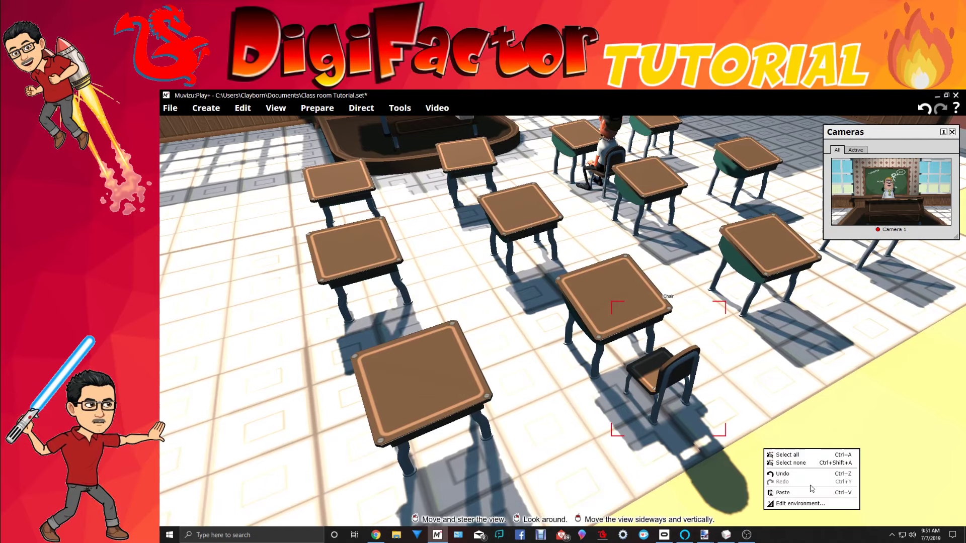
pyautogui.click(631, 345)
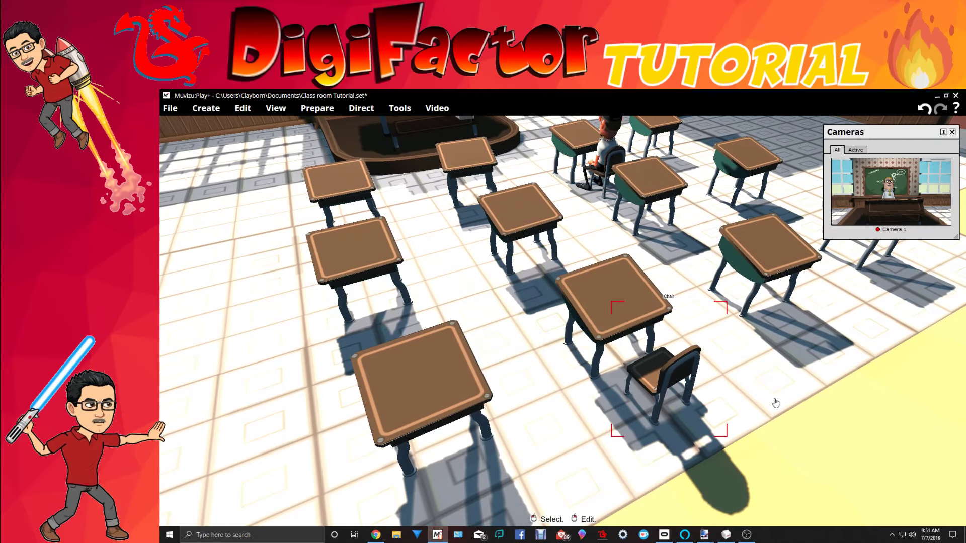
# Paste two more chairs and place them behind the rear desks of the first and third columns
pyautogui.scroll(-3, 780, 400)
pyautogui.rightClick(781, 400)
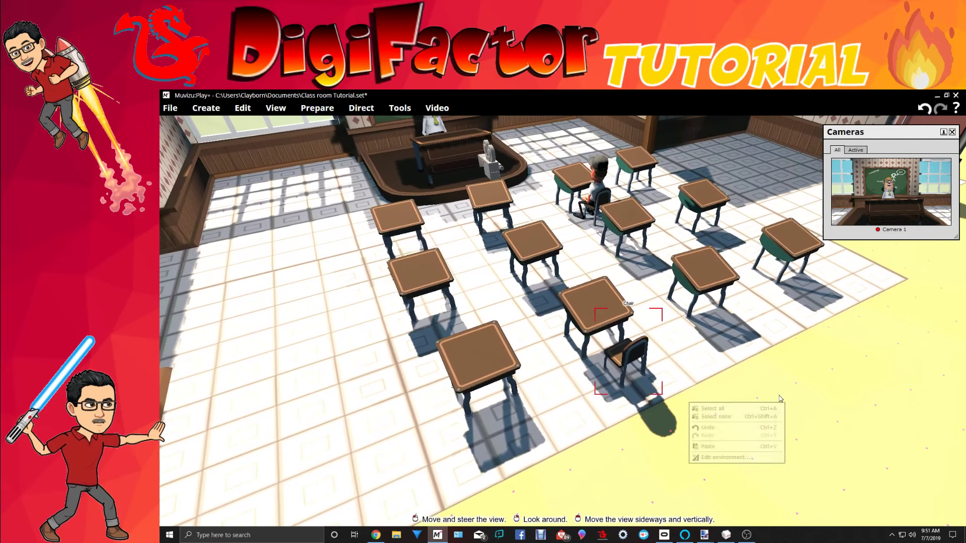
pyautogui.click(736, 447)
pyautogui.moveTo(561, 356); pyautogui.dragTo(504, 408)
pyautogui.rightClick(729, 473)
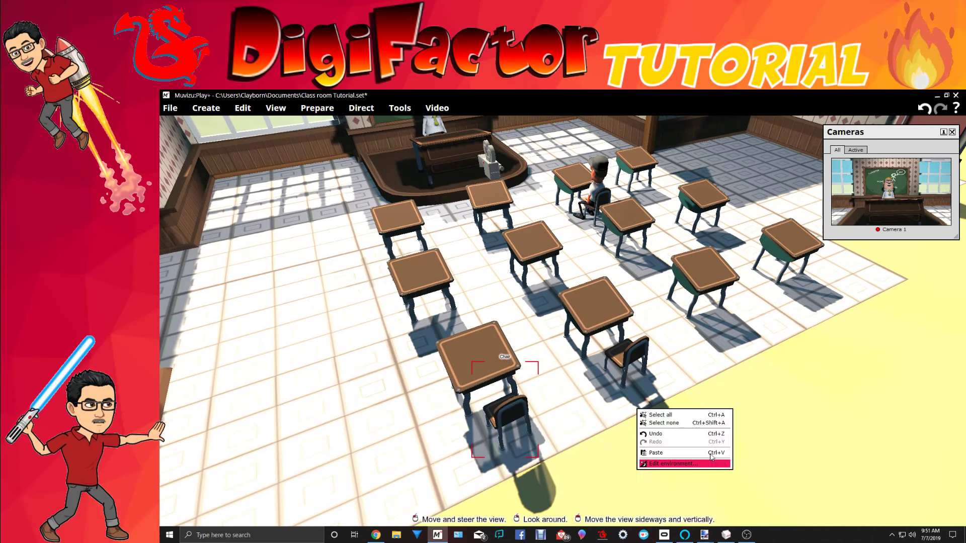
pyautogui.click(688, 453)
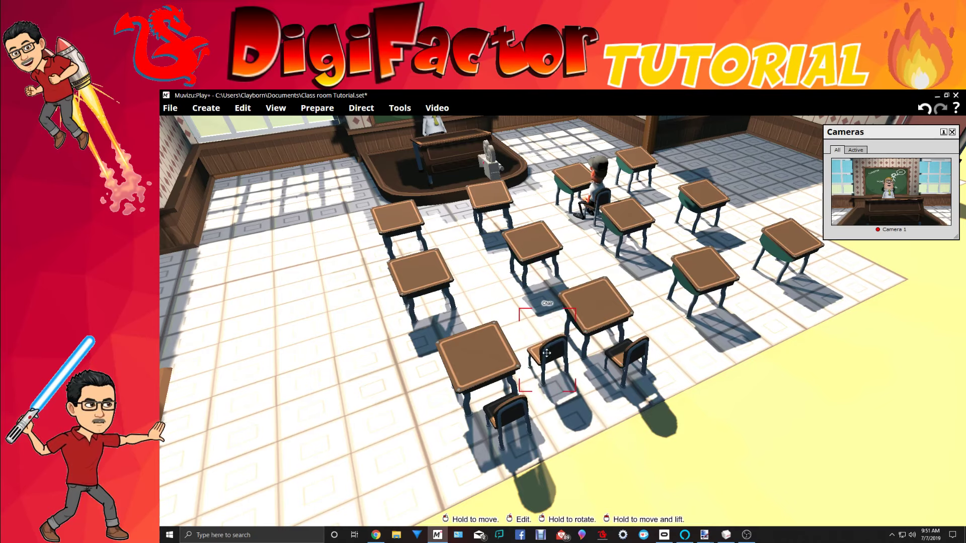
pyautogui.moveTo(547, 353); pyautogui.dragTo(735, 320)
# Paste two chairs and place them behind the middle and front desks of the first column
pyautogui.rightClick(694, 388)
pyautogui.click(713, 432)
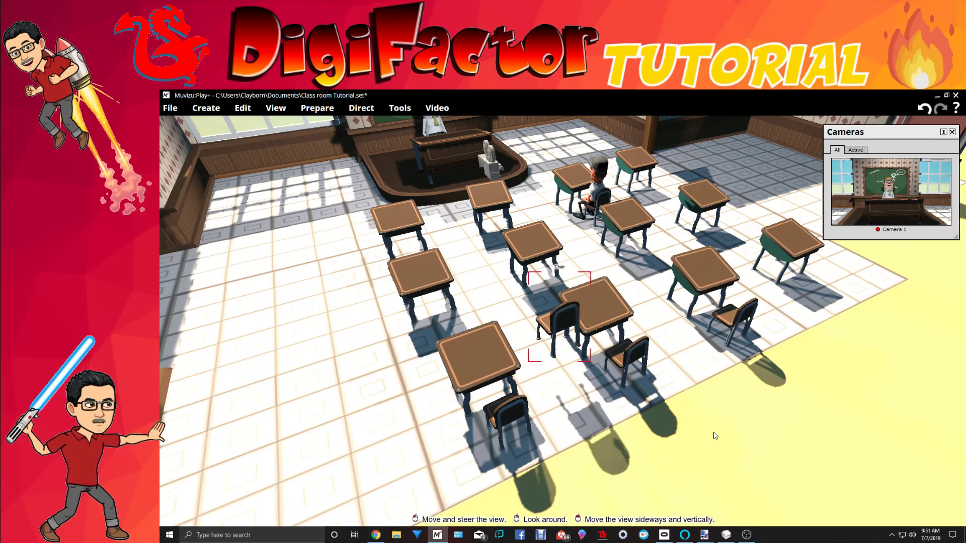
pyautogui.moveTo(545, 354); pyautogui.dragTo(441, 318)
pyautogui.moveTo(721, 416); pyautogui.dragTo(771, 431, button='right')
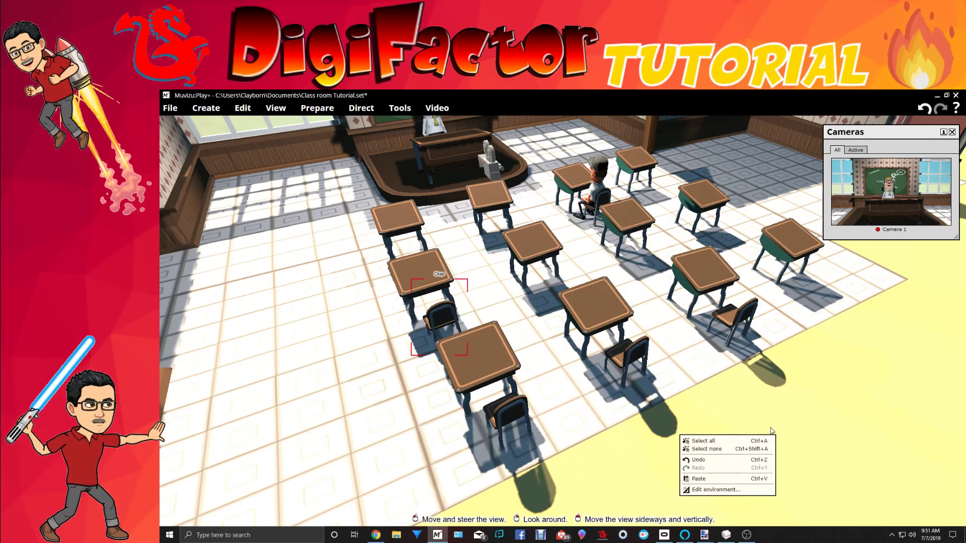
pyautogui.click(700, 478)
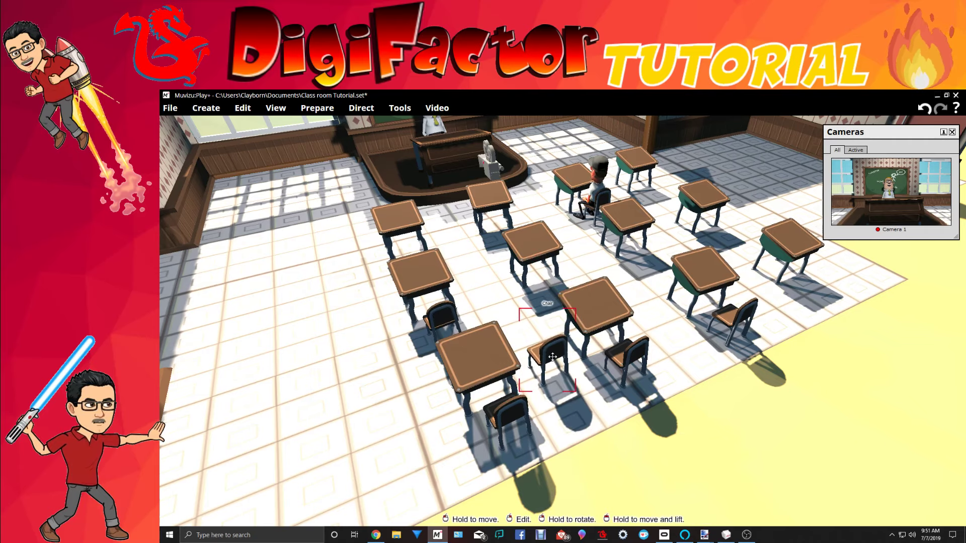
pyautogui.moveTo(545, 353); pyautogui.dragTo(410, 244)
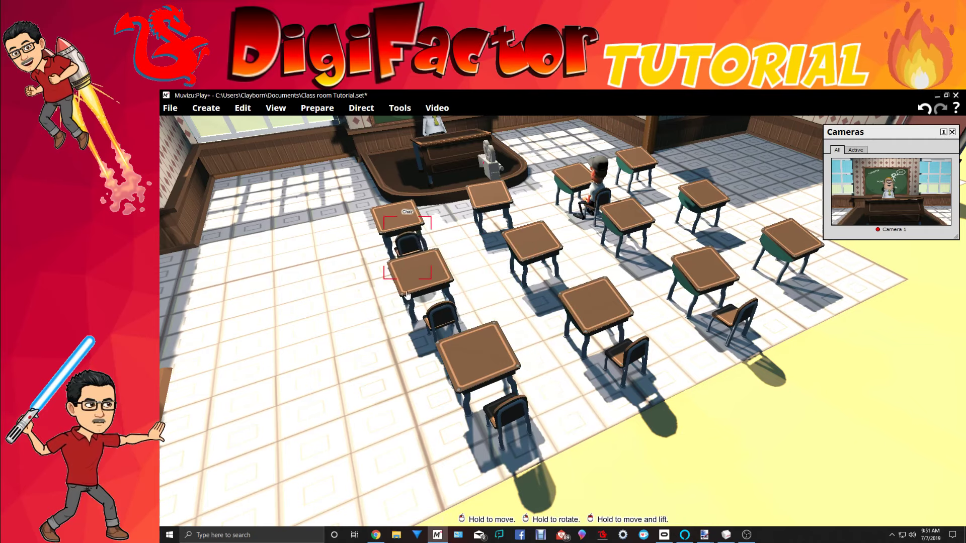
# Paste two chairs and place them behind the middle and front desks of the second column
pyautogui.rightClick(790, 433)
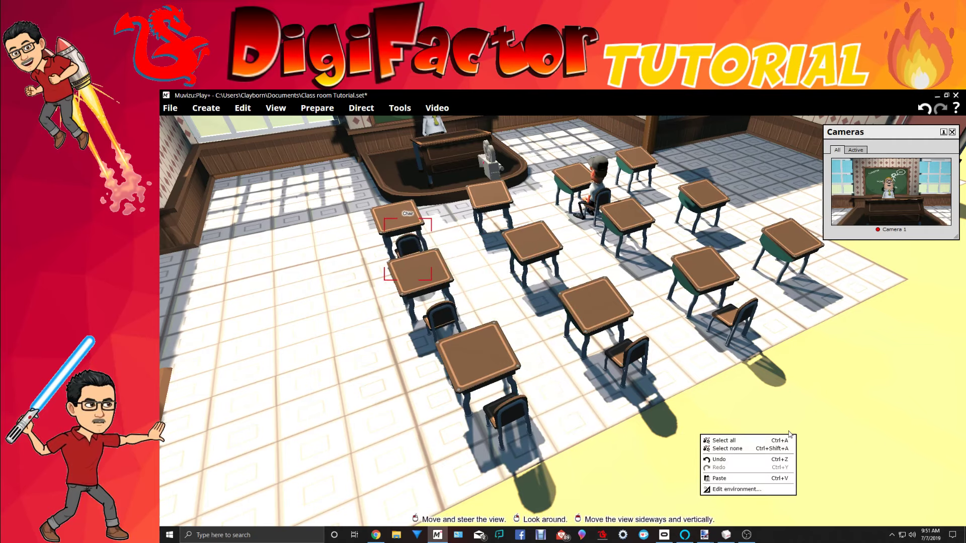
pyautogui.click(738, 479)
pyautogui.moveTo(547, 352); pyautogui.dragTo(551, 276)
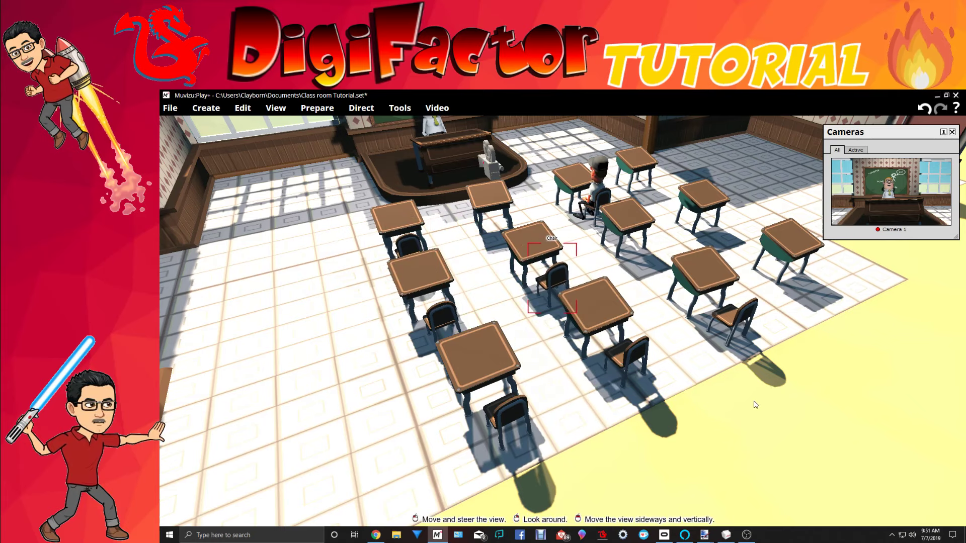
pyautogui.rightClick(745, 421)
pyautogui.click(714, 452)
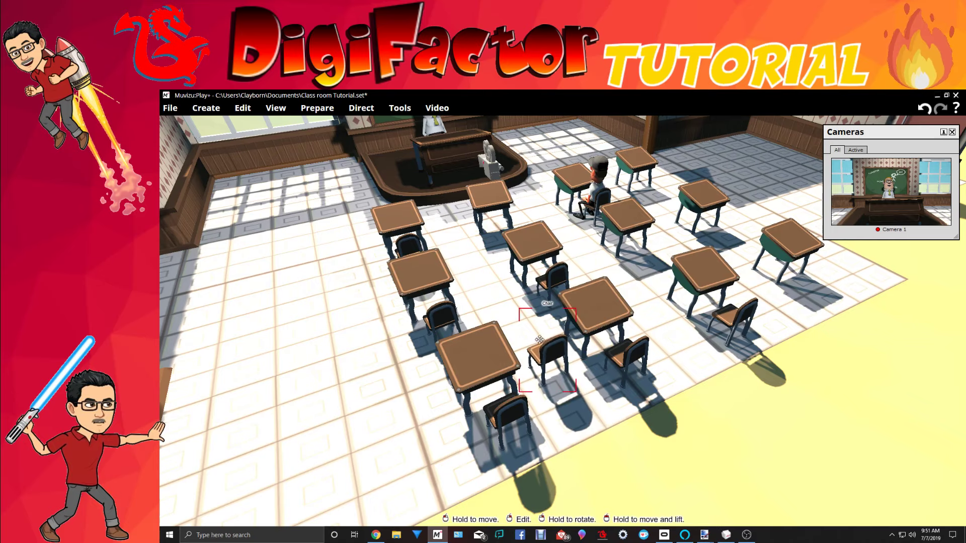
pyautogui.moveTo(541, 351); pyautogui.dragTo(486, 227)
# Paste two chairs and place them behind the middle desk of the third column and the rear desk of the fourth column
pyautogui.rightClick(863, 439)
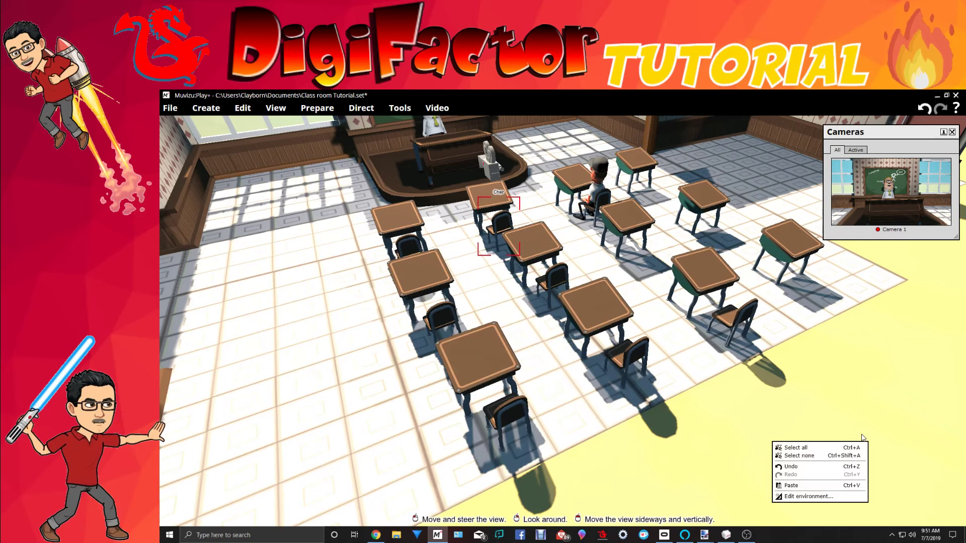
pyautogui.click(791, 485)
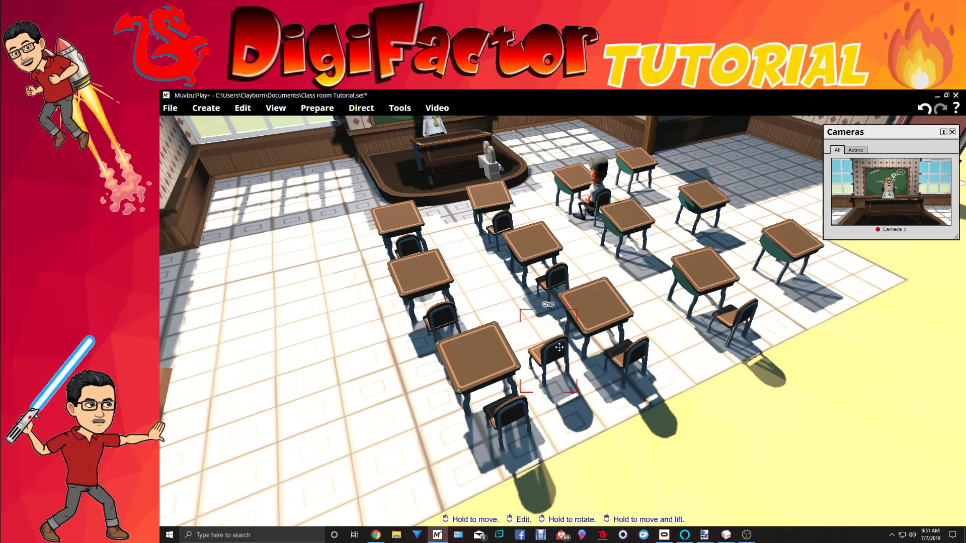
pyautogui.moveTo(611, 423); pyautogui.dragTo(664, 249)
pyautogui.rightClick(775, 401)
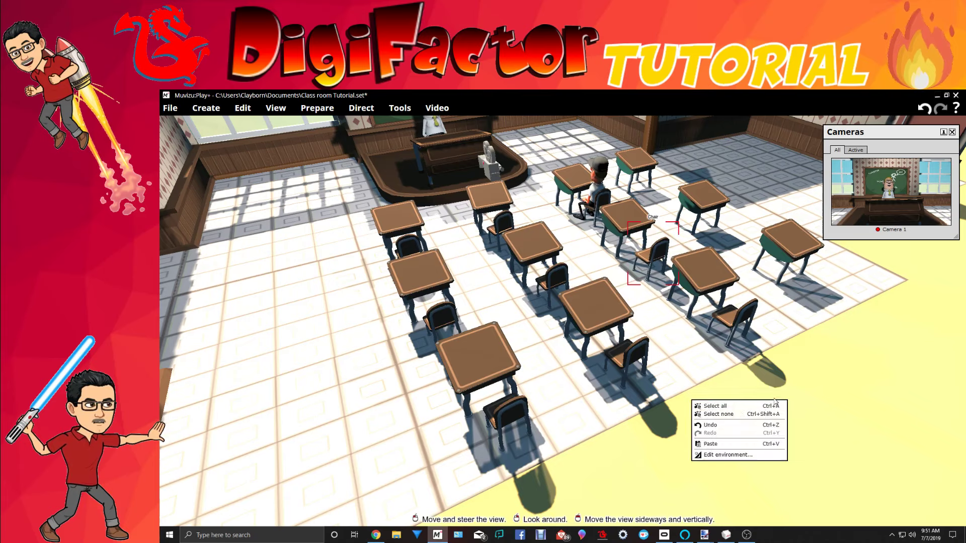
pyautogui.click(714, 444)
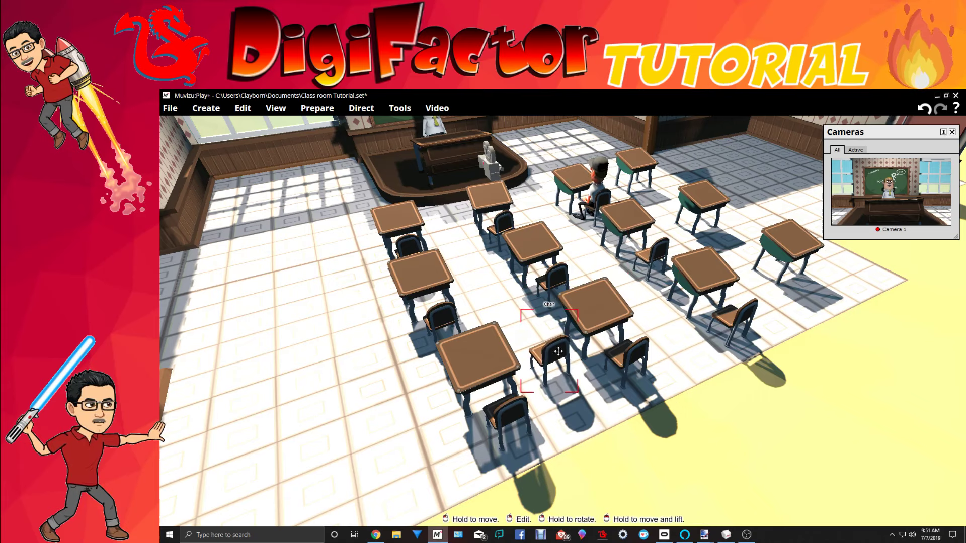
pyautogui.moveTo(559, 351); pyautogui.dragTo(845, 267)
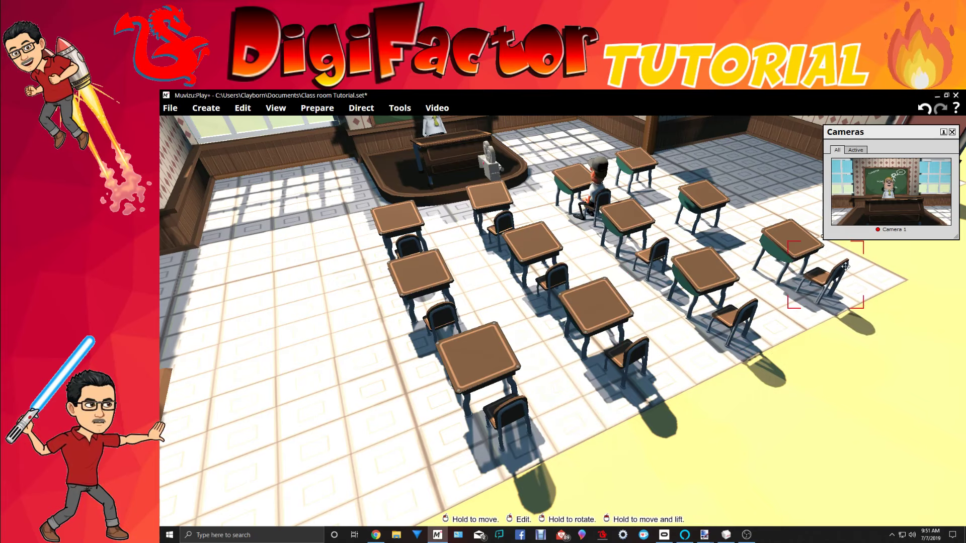
# Paste two chairs and place them behind the middle and front desks of the fourth column
pyautogui.rightClick(809, 388)
pyautogui.click(804, 400)
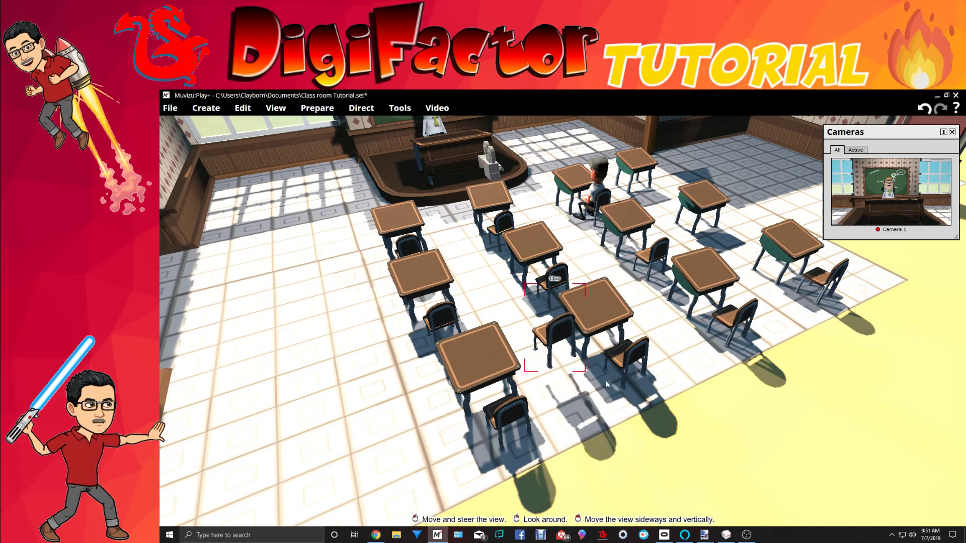
pyautogui.moveTo(549, 352); pyautogui.dragTo(733, 227)
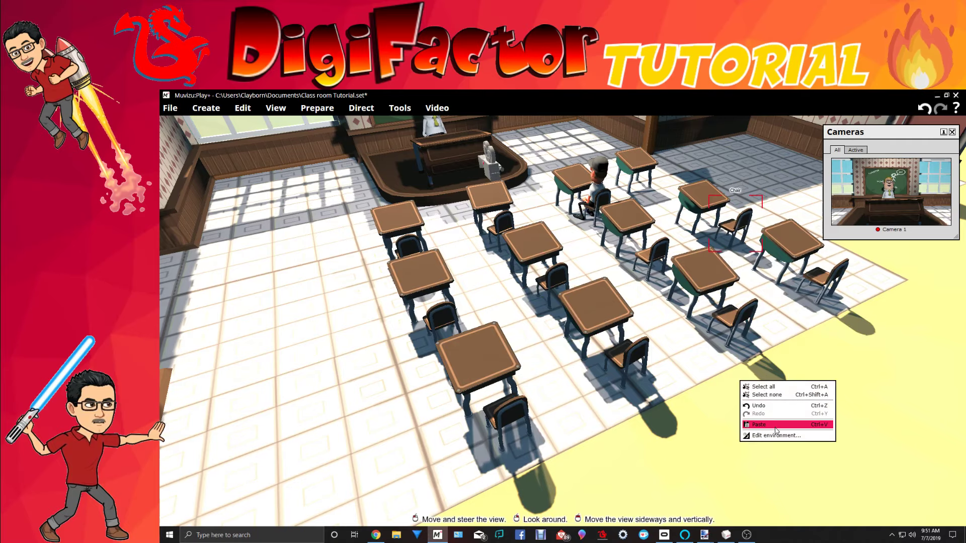
pyautogui.click(775, 428)
pyautogui.moveTo(559, 384); pyautogui.dragTo(657, 166)
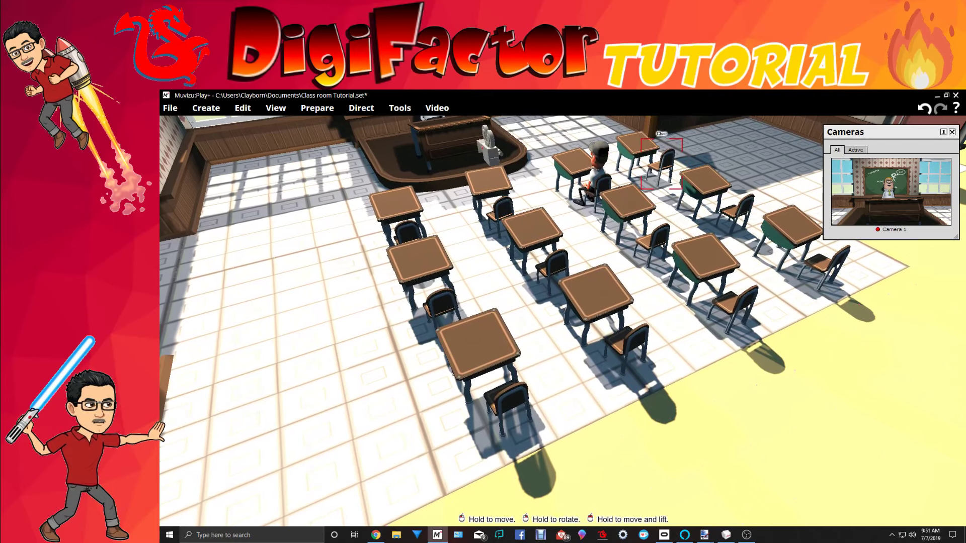
# Examine the furnished classroom from several sides, including the teacher's desk, the seated student and the area around the red door
pyautogui.moveTo(638, 276); pyautogui.dragTo(453, 302)
pyautogui.moveTo(555, 338); pyautogui.dragTo(748, 330)
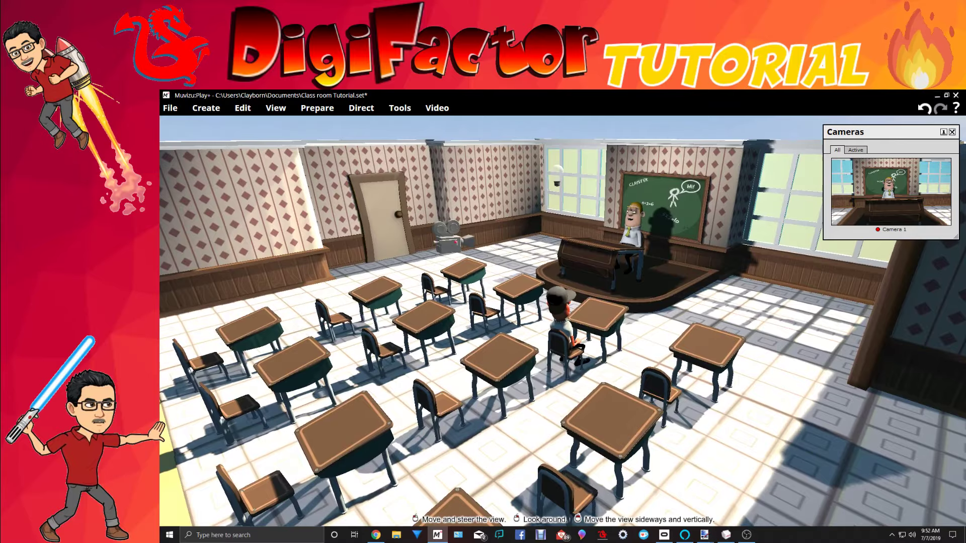
pyautogui.moveTo(563, 322); pyautogui.dragTo(538, 298)
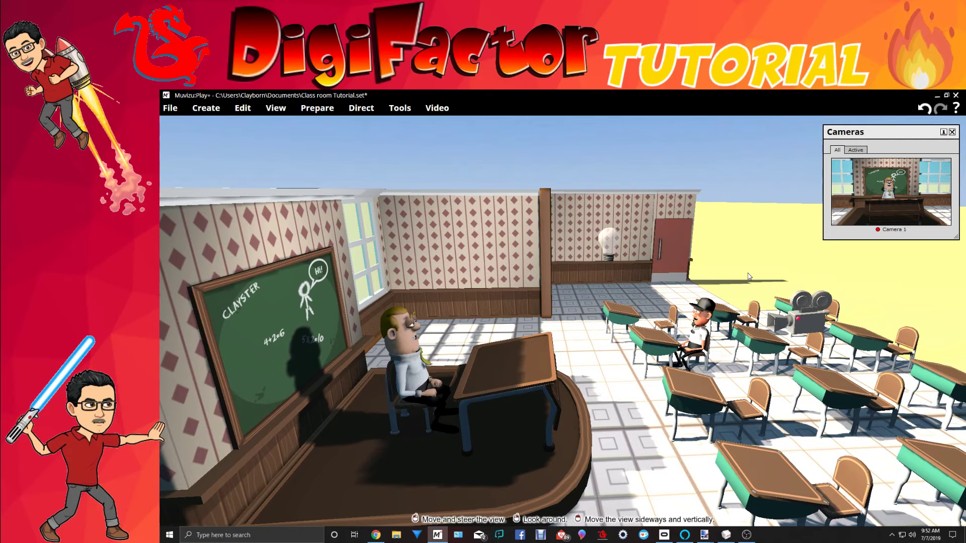
pyautogui.moveTo(562, 322); pyautogui.dragTo(616, 302, button='middle')
pyautogui.moveTo(706, 320); pyautogui.dragTo(659, 321, button='right')
pyautogui.scroll(3, 707, 320)
pyautogui.scroll(3, 706, 320)
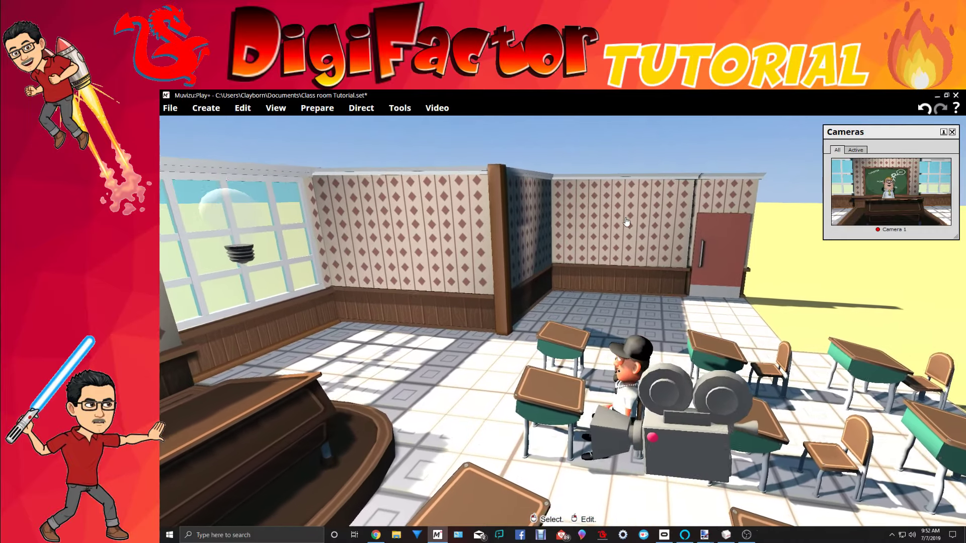
pyautogui.moveTo(694, 302); pyautogui.dragTo(614, 316)
pyautogui.moveTo(633, 366); pyautogui.dragTo(622, 327)
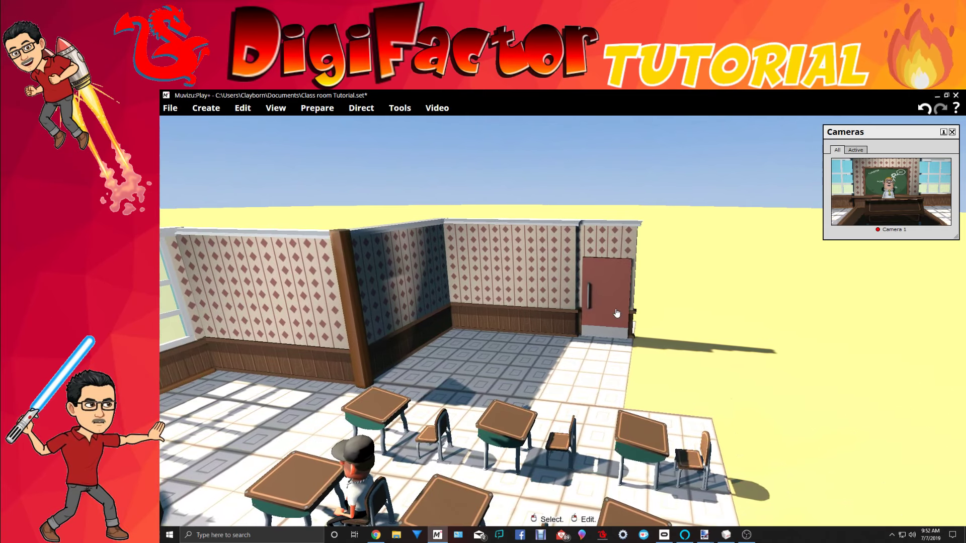
pyautogui.moveTo(671, 370); pyautogui.dragTo(523, 300)
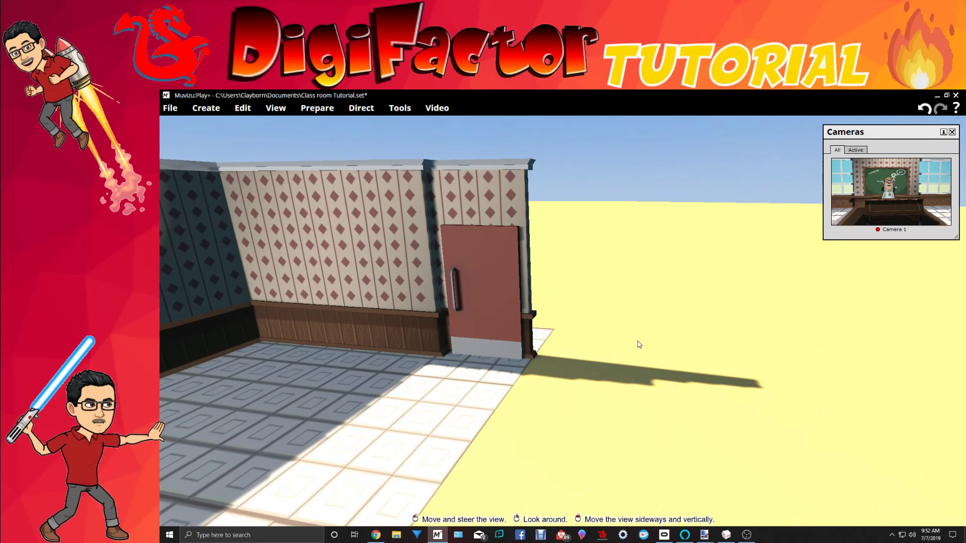
# Copy the floor's ground plane near the red door and paste the copy outside the classroom
pyautogui.moveTo(638, 345); pyautogui.dragTo(553, 382, button='right')
pyautogui.moveTo(604, 382); pyautogui.dragTo(608, 335)
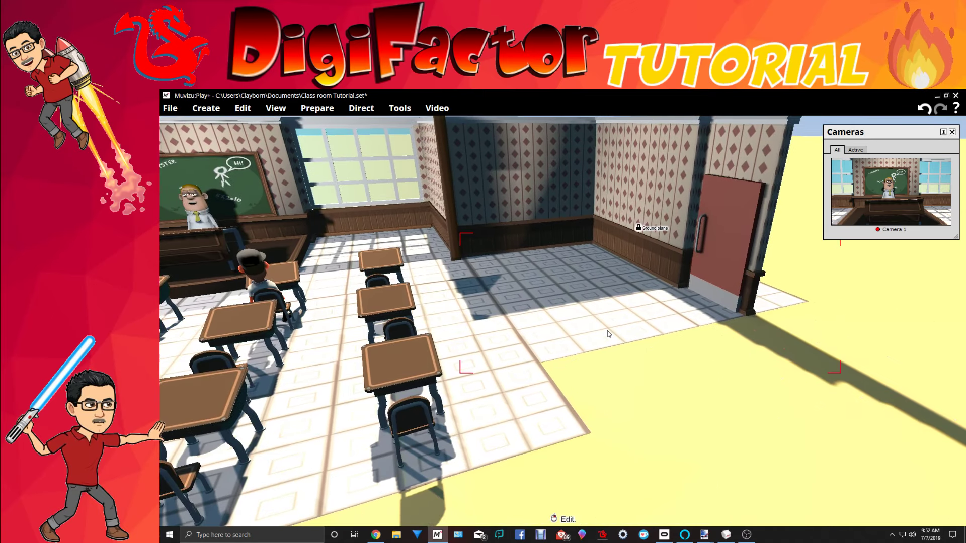
pyautogui.rightClick(612, 338)
pyautogui.click(560, 437)
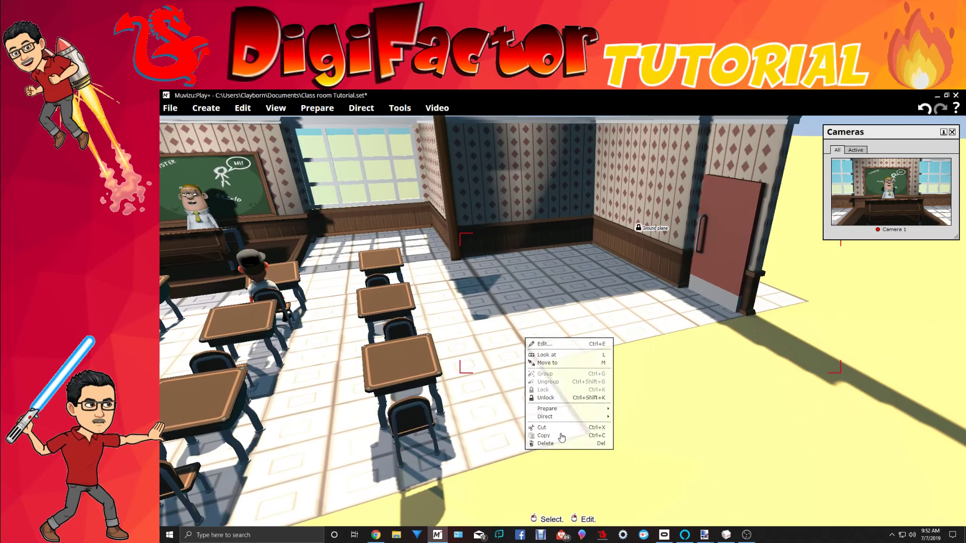
pyautogui.scroll(-5, 733, 417)
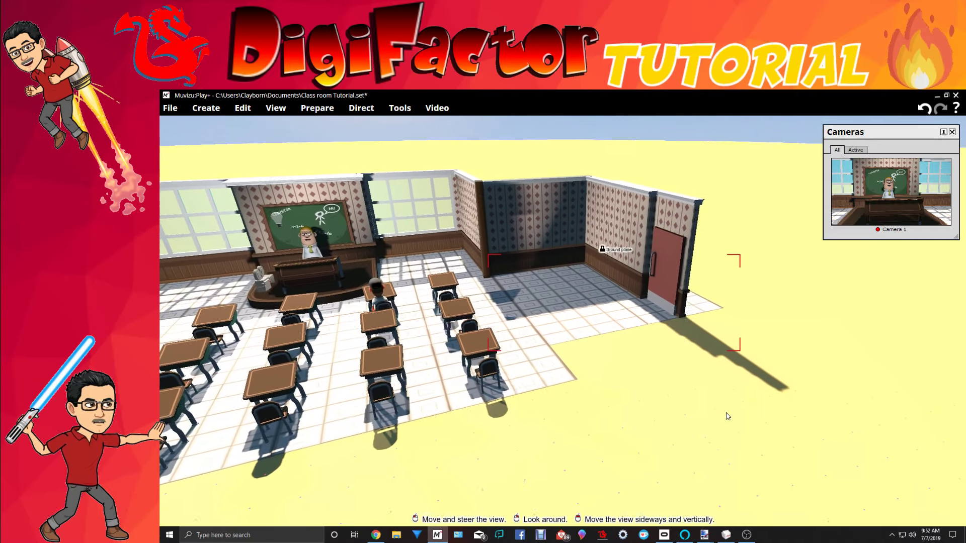
pyautogui.rightClick(696, 448)
pyautogui.click(688, 464)
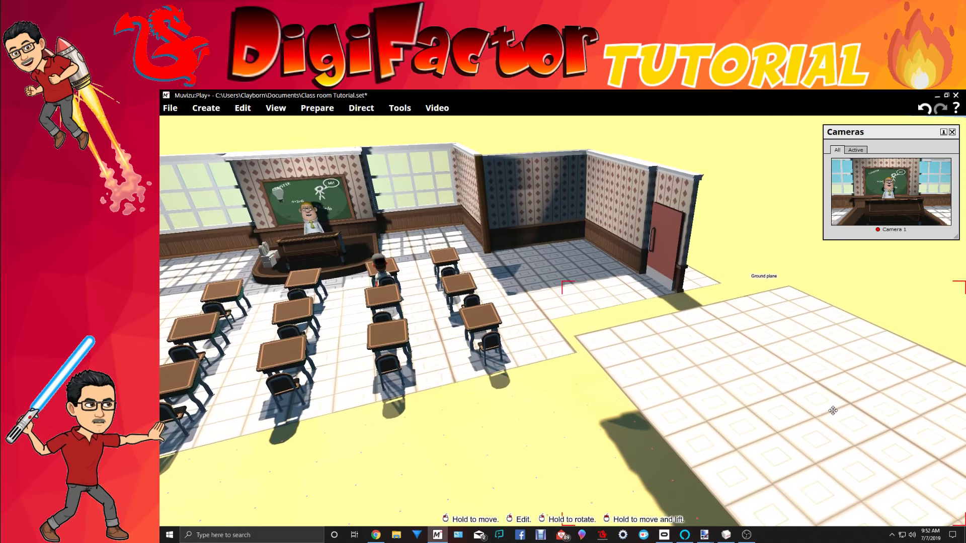
# Turn off Floats in the air for the pasted ground plane and move it against the existing floor by the red door
pyautogui.rightClick(751, 299)
pyautogui.click(770, 304)
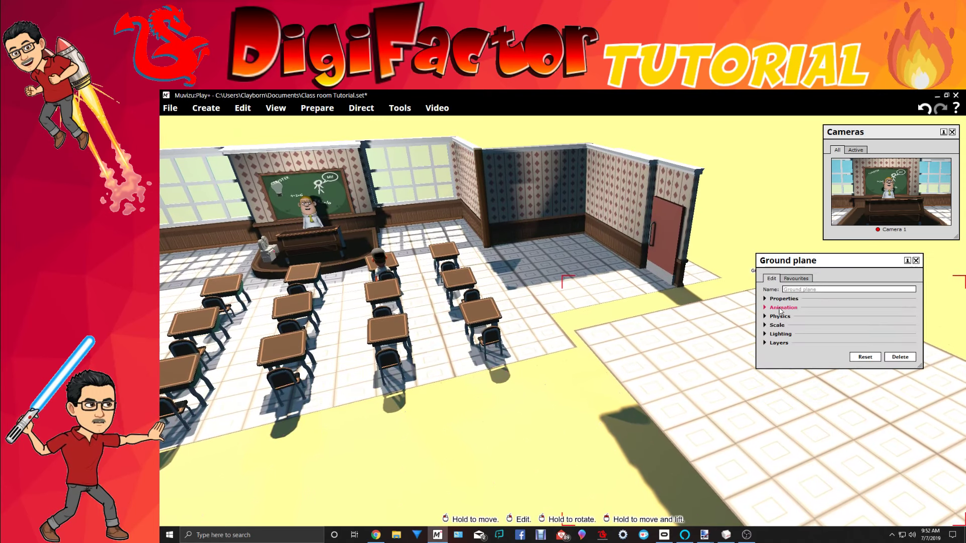
pyautogui.click(781, 317)
pyautogui.click(810, 323)
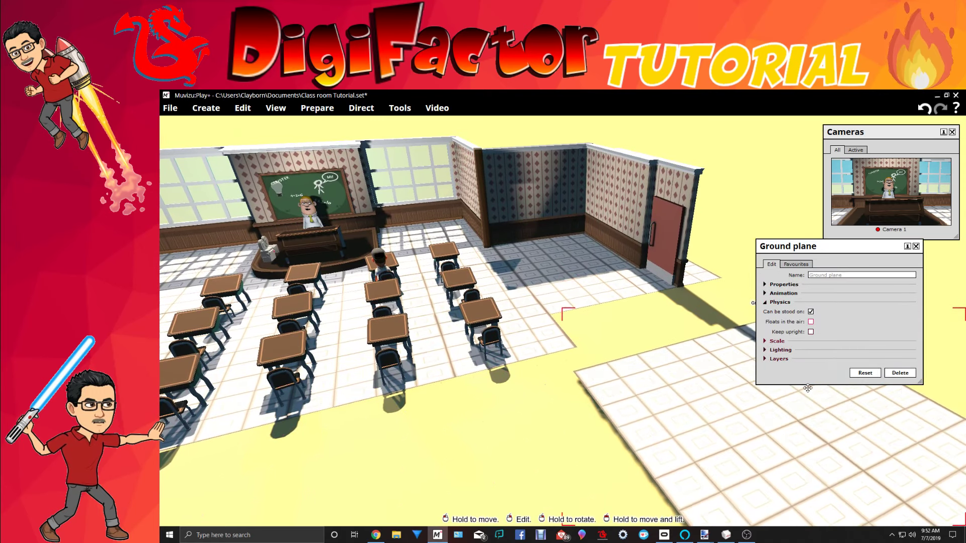
pyautogui.click(916, 246)
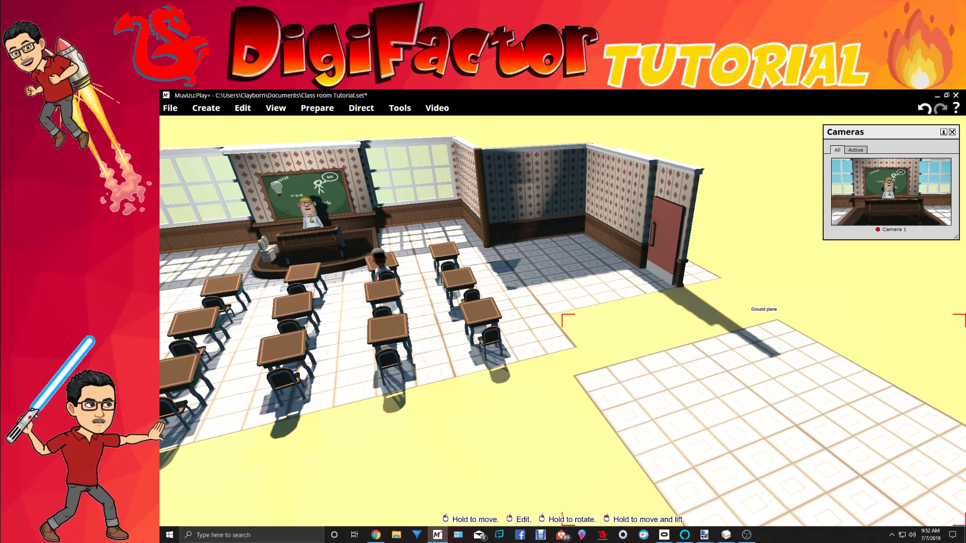
pyautogui.moveTo(776, 344); pyautogui.dragTo(724, 296)
pyautogui.moveTo(737, 363); pyautogui.dragTo(734, 363)
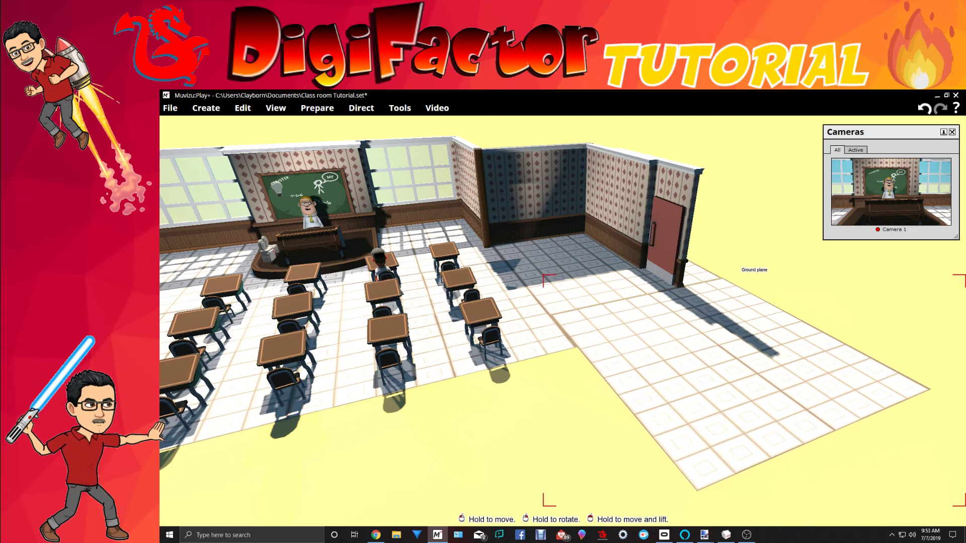
# Set the new ground plane's movement animation to Key framed and open its direct movement controls
pyautogui.rightClick(614, 365)
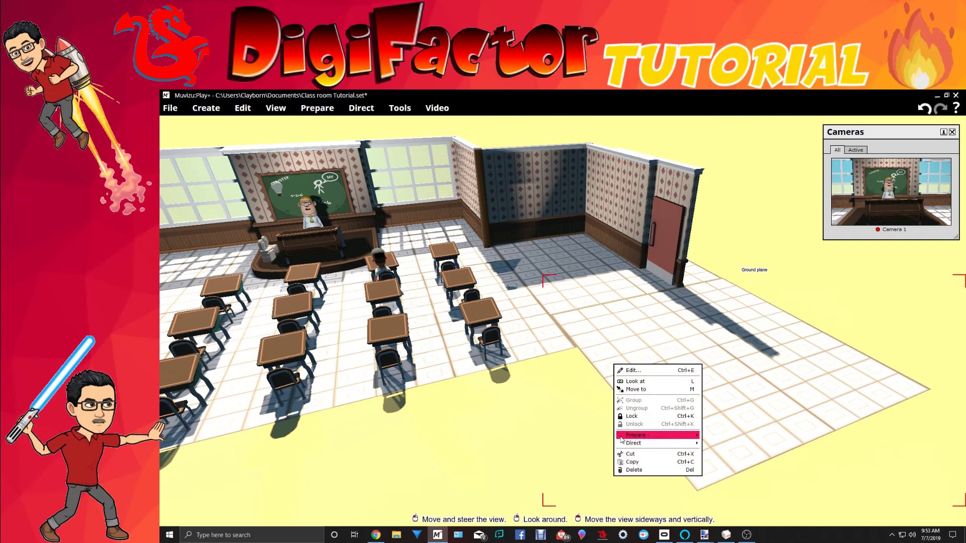
pyautogui.moveTo(627, 445)
pyautogui.click(587, 446)
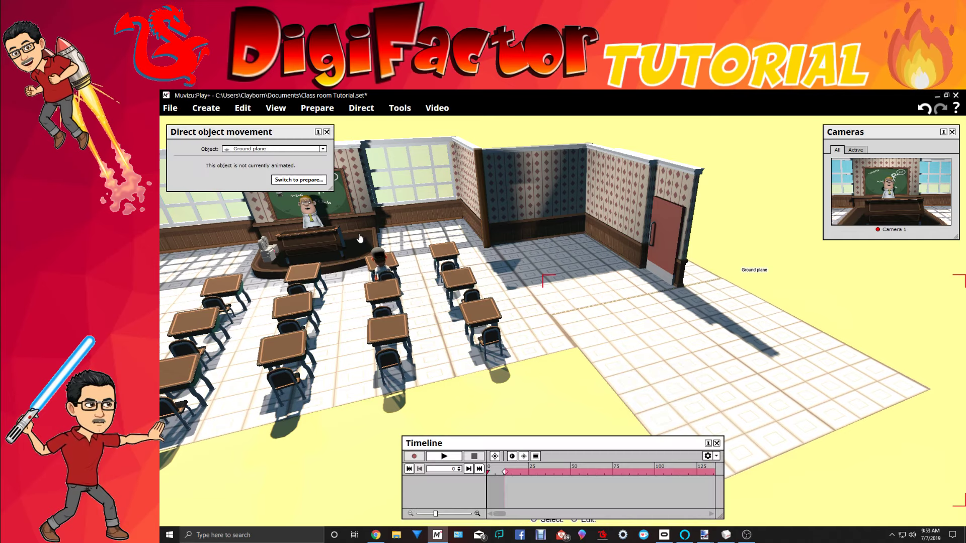
pyautogui.click(301, 180)
pyautogui.click(272, 159)
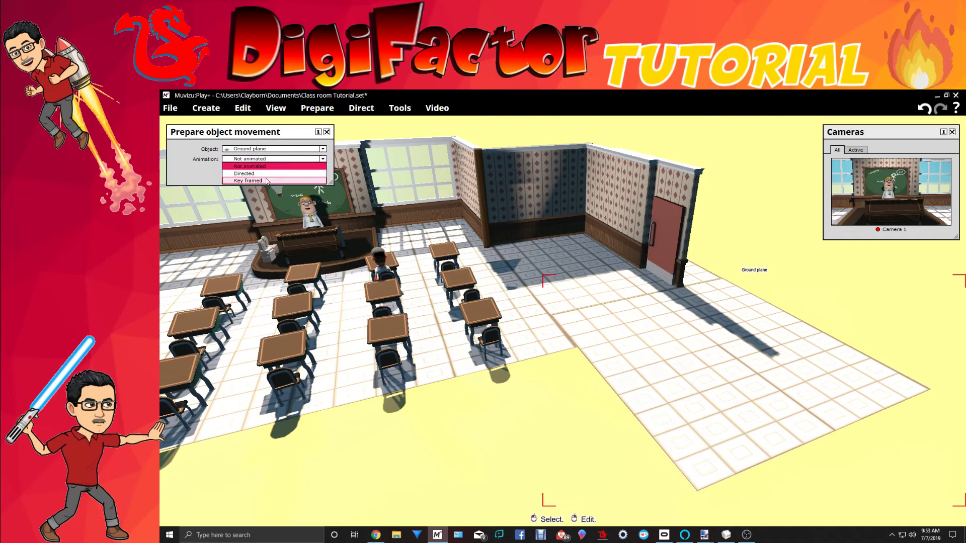
pyautogui.click(275, 175)
pyautogui.click(289, 174)
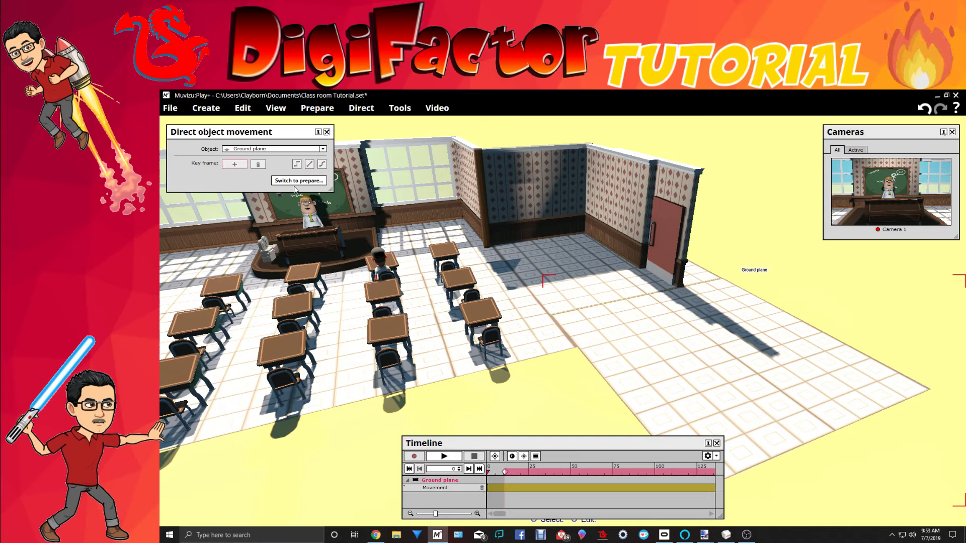
# Nudge the new ground plane into line with the existing floor tiles and lock it
pyautogui.moveTo(707, 331); pyautogui.dragTo(705, 329)
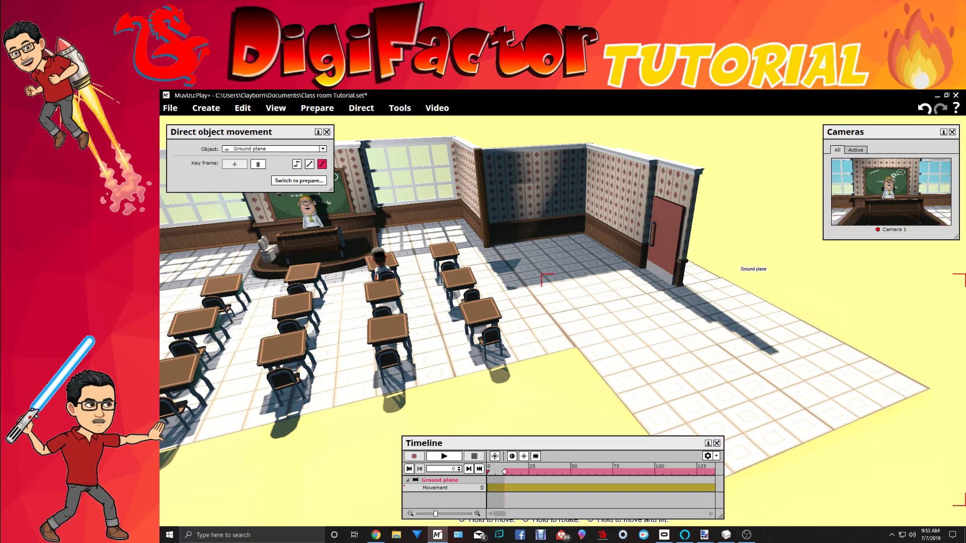
pyautogui.moveTo(706, 329); pyautogui.dragTo(704, 329)
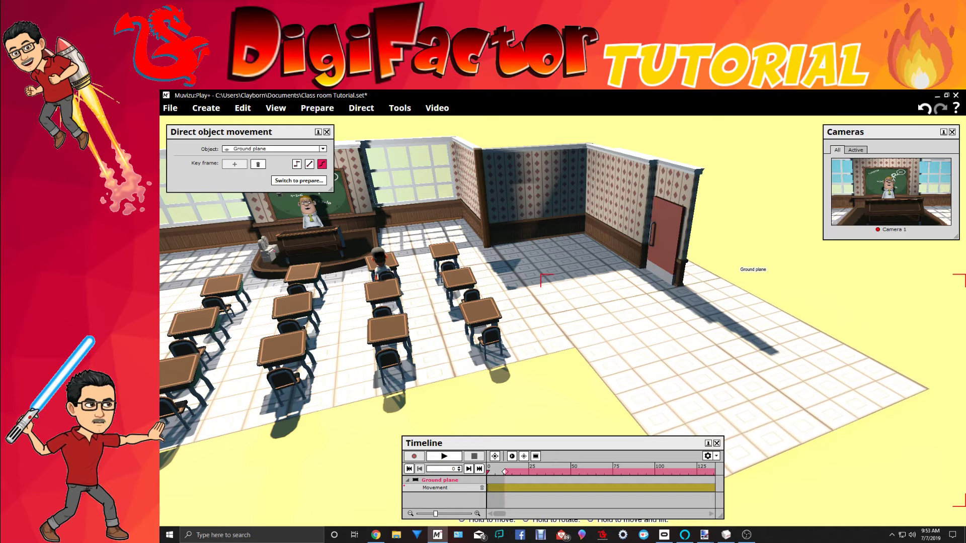
pyautogui.rightClick(712, 336)
pyautogui.click(662, 395)
# Unlock the center wall around the red door, slide it outward along the new floor so it extends past the door, and relock it
pyautogui.moveTo(759, 386); pyautogui.dragTo(704, 422)
pyautogui.moveTo(795, 382); pyautogui.dragTo(766, 384, button='middle')
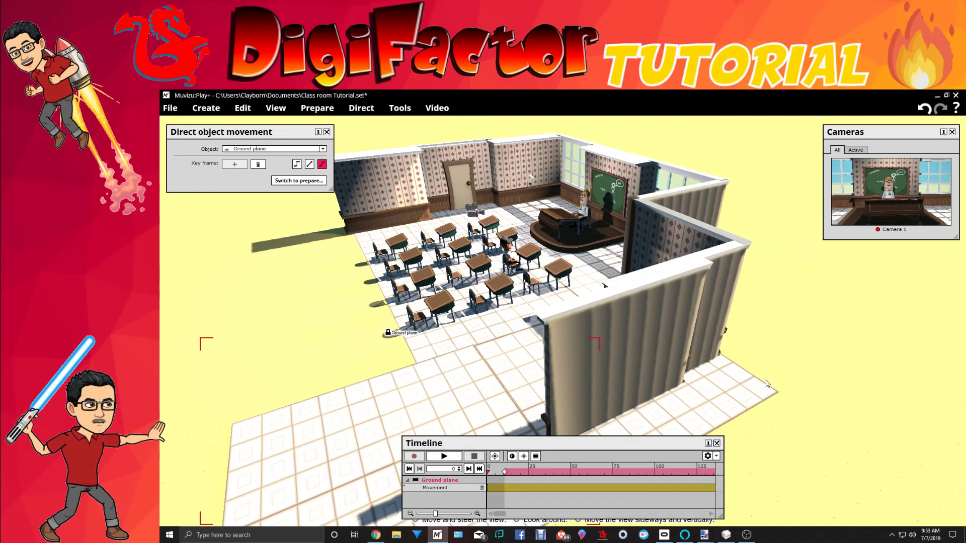
pyautogui.click(615, 322)
pyautogui.rightClick(614, 321)
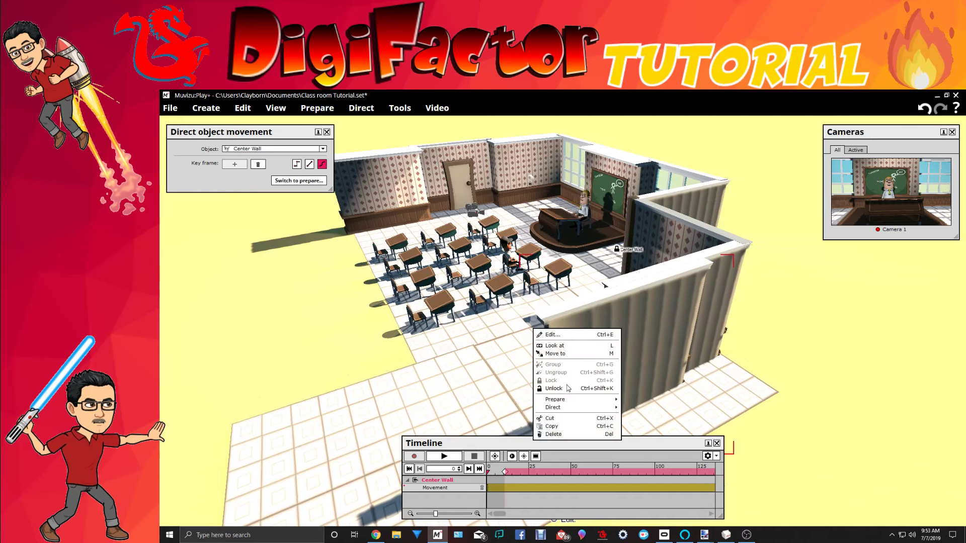
pyautogui.moveTo(784, 380); pyautogui.dragTo(603, 382, button='middle')
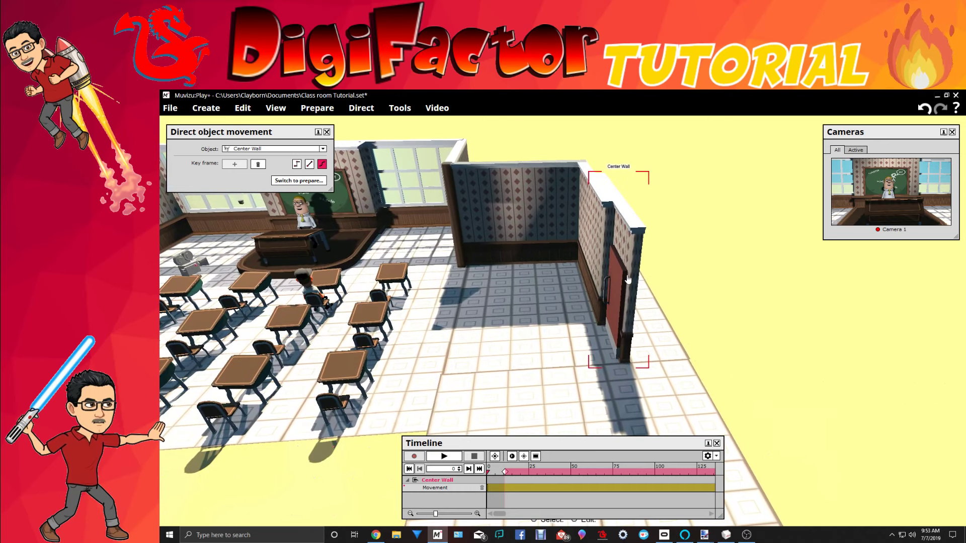
pyautogui.moveTo(618, 301); pyautogui.dragTo(629, 323)
pyautogui.moveTo(626, 281); pyautogui.dragTo(638, 298)
pyautogui.moveTo(704, 303)
pyautogui.mouseDown()
pyautogui.moveTo(664, 297)
pyautogui.moveTo(724, 302)
pyautogui.moveTo(705, 307)
pyautogui.mouseUp()
pyautogui.moveTo(664, 261); pyautogui.dragTo(757, 263, button='middle')
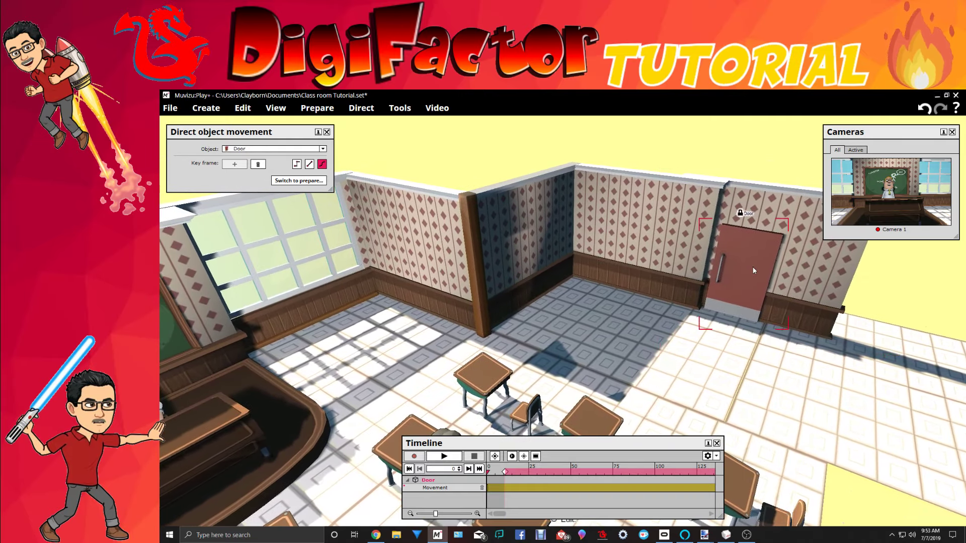
pyautogui.rightClick(814, 261)
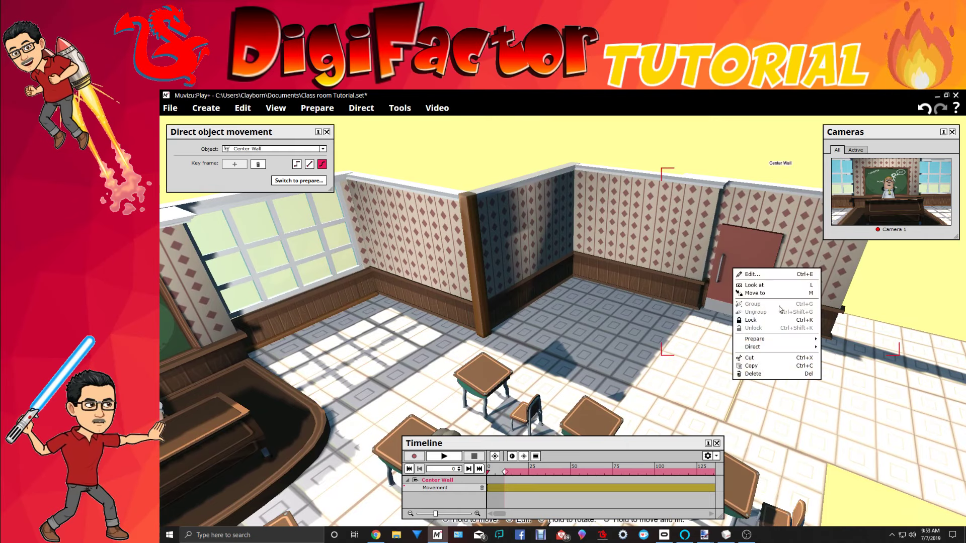
pyautogui.click(772, 320)
# Unlock the red door and shift it along the extended center wall, away from the wall seam toward the middle of that section
pyautogui.click(729, 261)
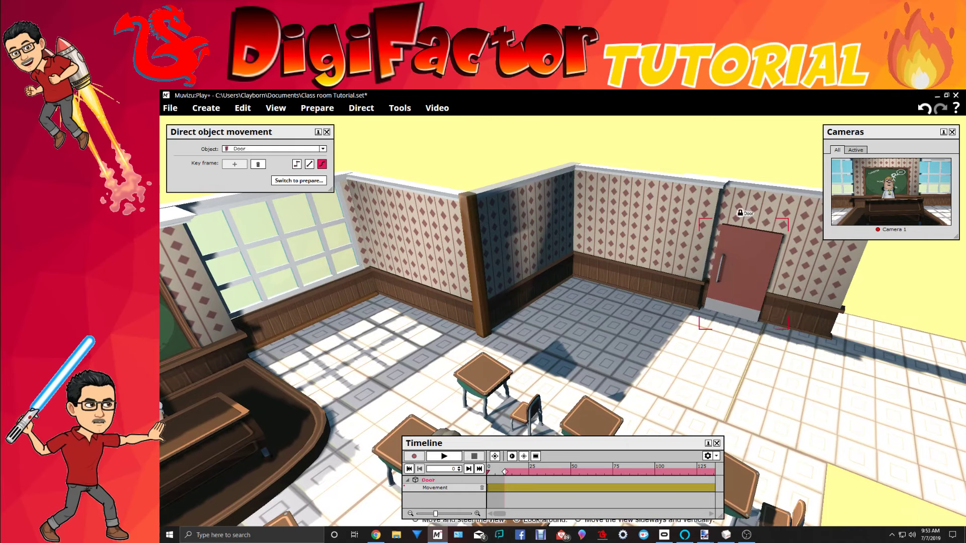
pyautogui.rightClick(730, 260)
pyautogui.click(696, 318)
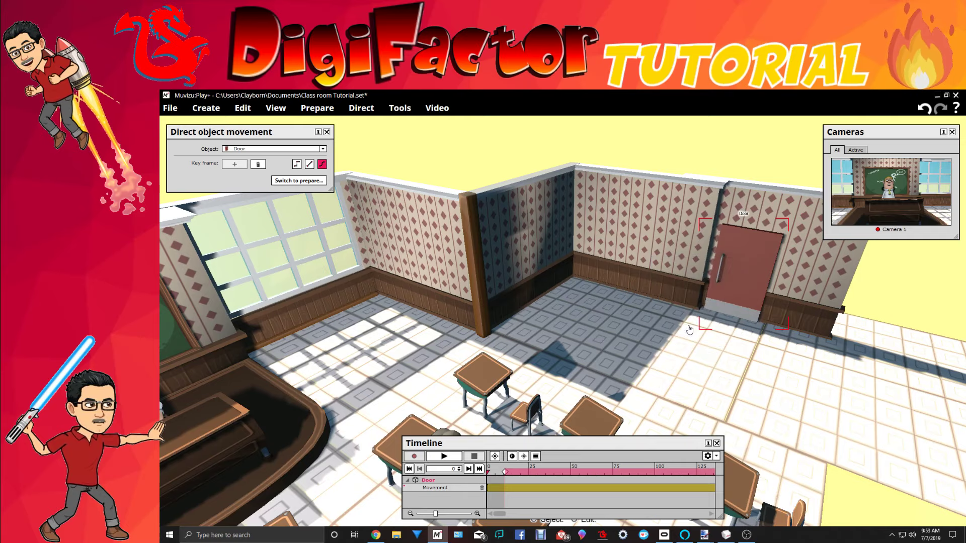
pyautogui.moveTo(687, 326)
pyautogui.mouseDown()
pyautogui.moveTo(825, 326)
pyautogui.moveTo(674, 326)
pyautogui.mouseUp()
# Unlock the new ground plane beside the red door, nudge it to close the seam with the classroom floor, and relock it
pyautogui.moveTo(578, 302); pyautogui.dragTo(707, 289)
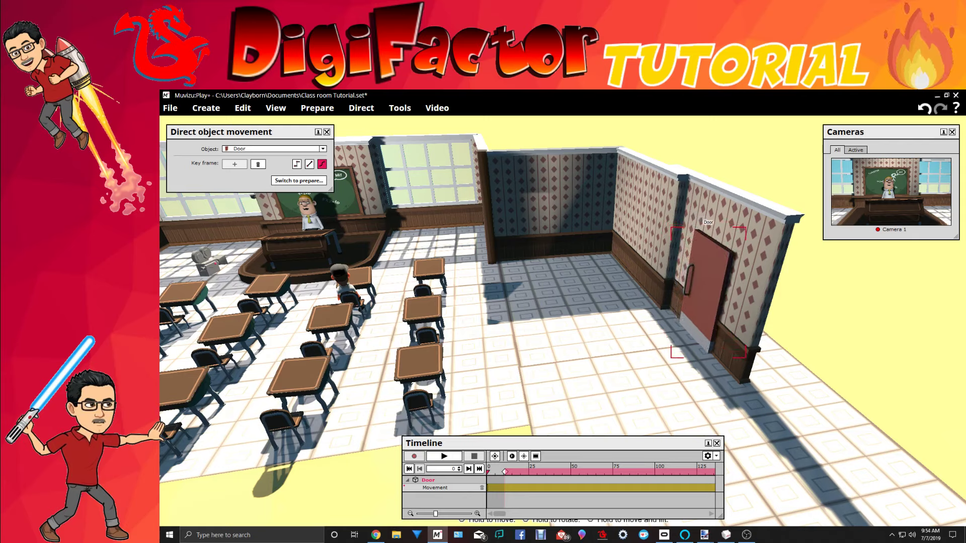
pyautogui.moveTo(644, 302); pyautogui.dragTo(548, 352)
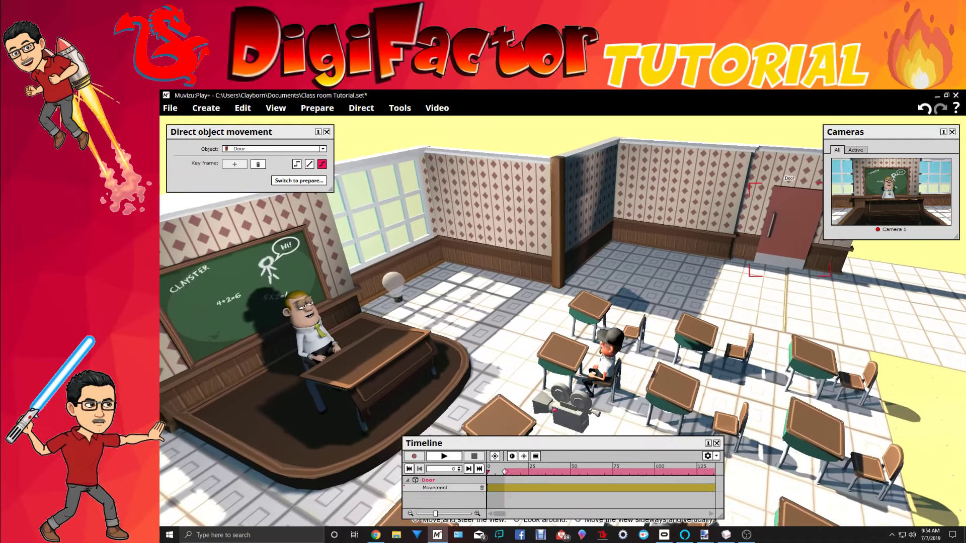
pyautogui.moveTo(549, 352); pyautogui.dragTo(629, 301, button='right')
pyautogui.moveTo(812, 324); pyautogui.dragTo(811, 348, button='middle')
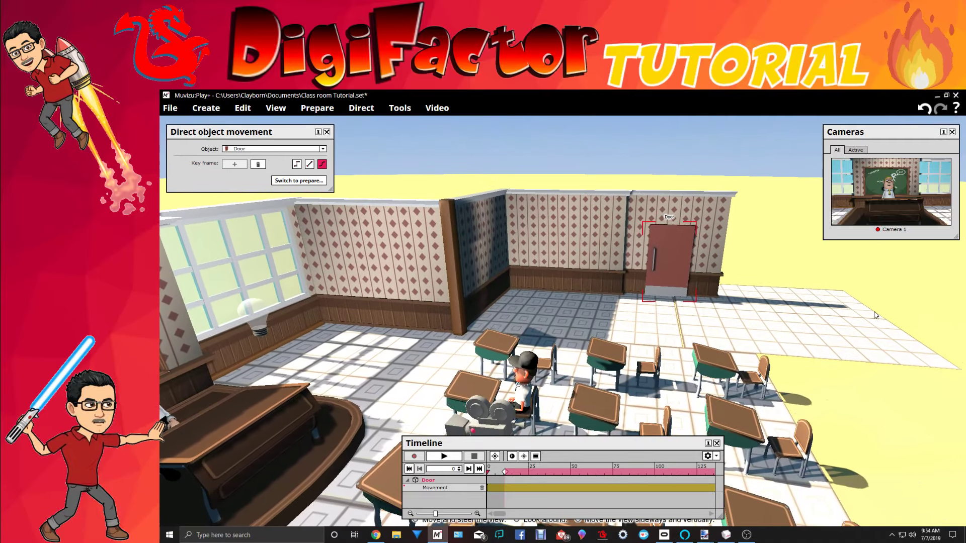
pyautogui.click(811, 324)
pyautogui.rightClick(812, 327)
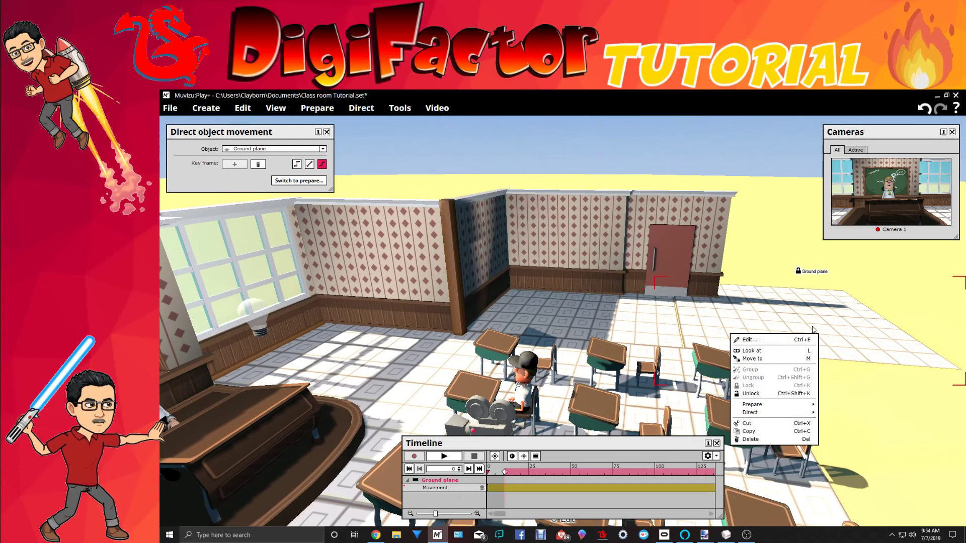
pyautogui.click(748, 395)
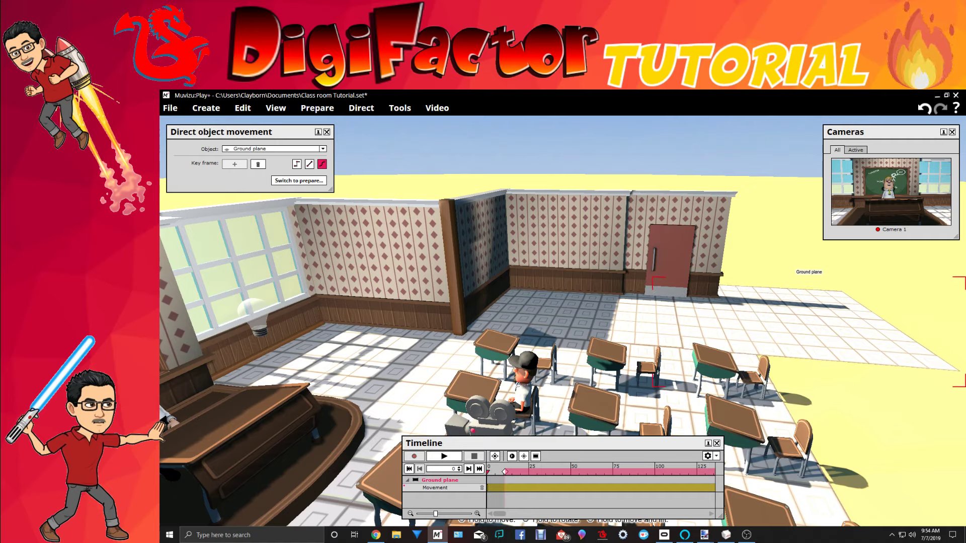
pyautogui.rightClick(706, 331)
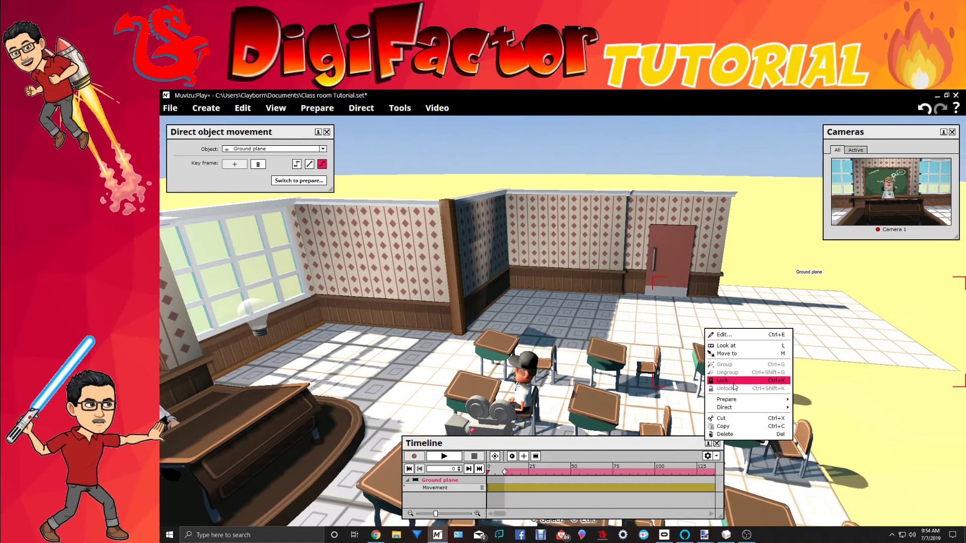
pyautogui.click(733, 383)
# Examine the classroom from several angles, checking the extended floor, the wall around the red door and the rows of desks
pyautogui.moveTo(770, 236); pyautogui.dragTo(803, 250, button='middle')
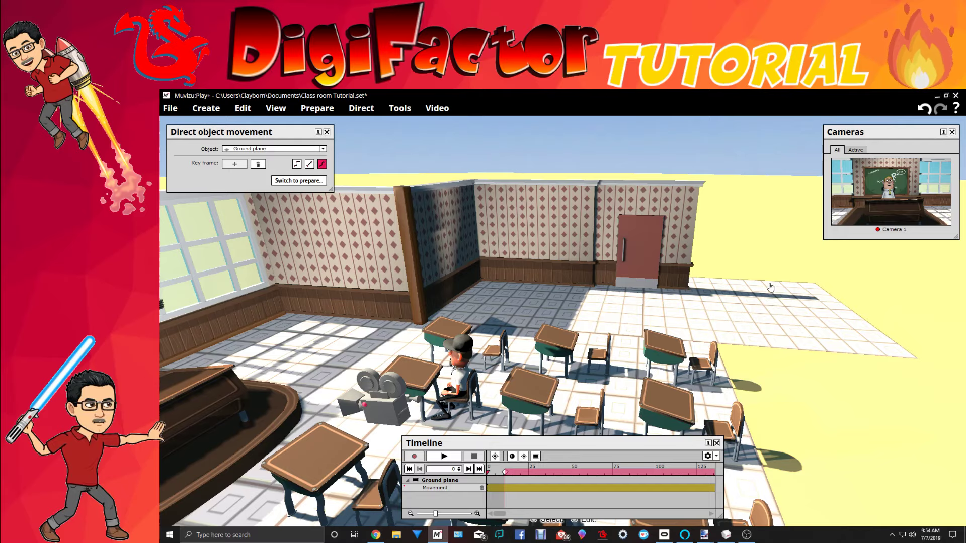
pyautogui.moveTo(562, 302); pyautogui.dragTo(498, 301, button='middle')
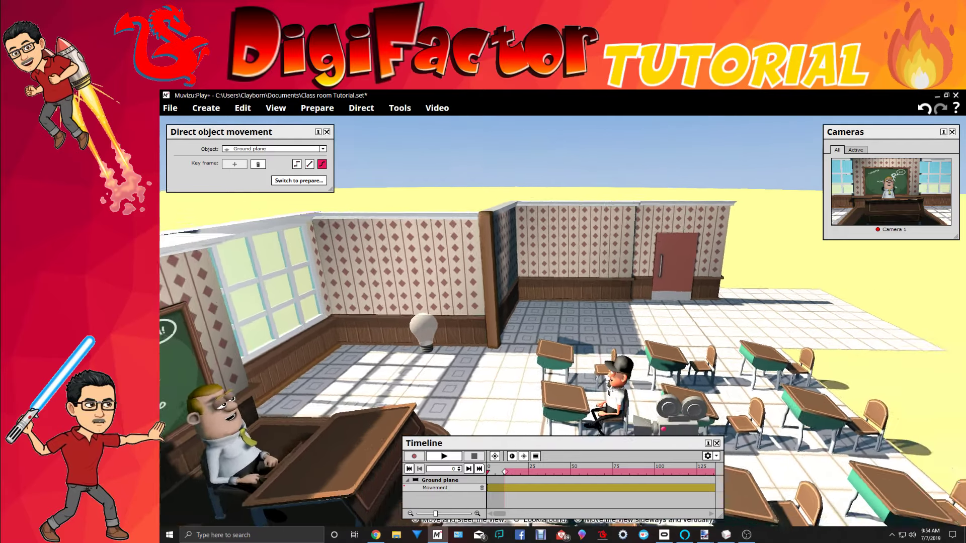
pyautogui.moveTo(498, 302); pyautogui.dragTo(654, 301, button='right')
pyautogui.moveTo(654, 302); pyautogui.dragTo(594, 301, button='middle')
pyautogui.moveTo(593, 384); pyautogui.dragTo(576, 384, button='middle')
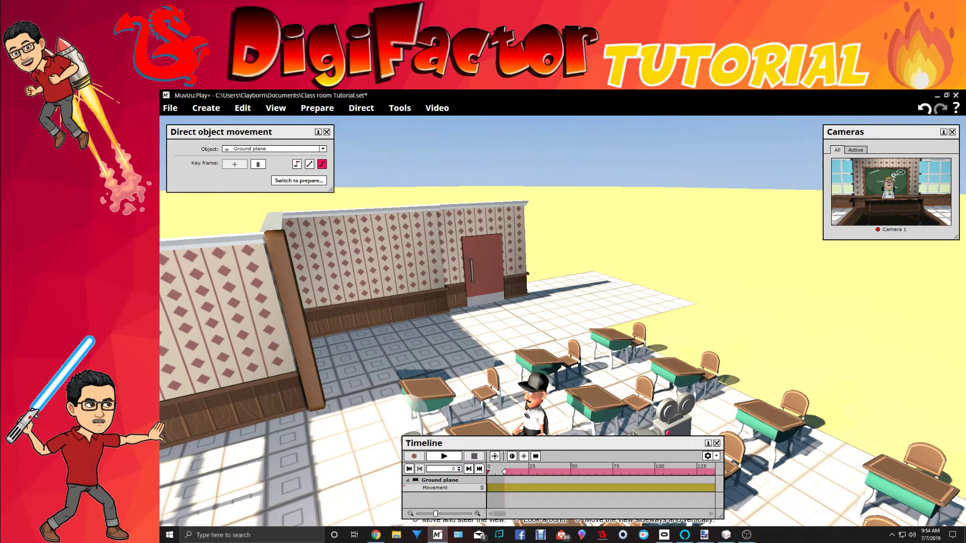
pyautogui.moveTo(715, 321); pyautogui.dragTo(603, 362, button='middle')
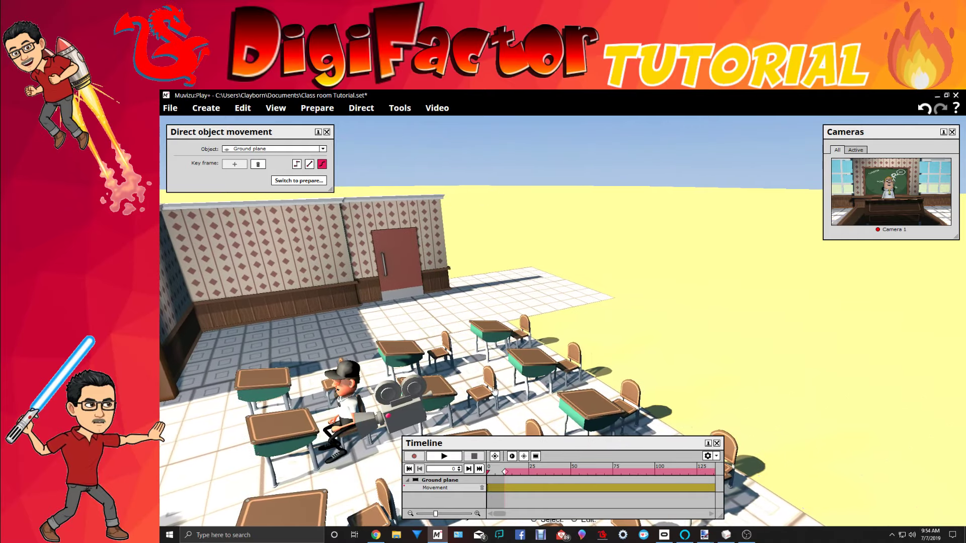
pyautogui.moveTo(658, 359); pyautogui.dragTo(503, 392, button='right')
pyautogui.moveTo(503, 392); pyautogui.dragTo(443, 402, button='middle')
pyautogui.moveTo(769, 216)
pyautogui.mouseDown(button='middle')
pyautogui.moveTo(654, 190)
pyautogui.moveTo(759, 221)
pyautogui.mouseUp(button='middle')
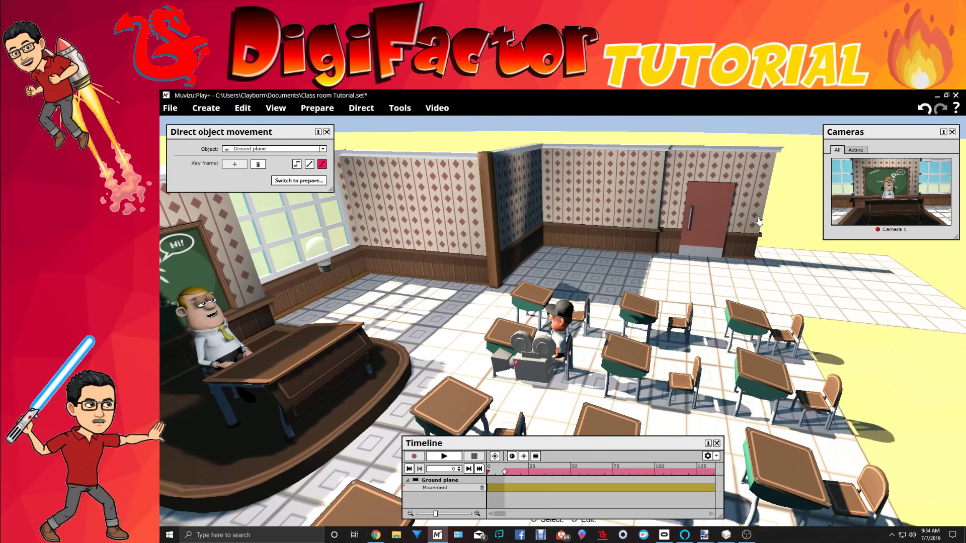